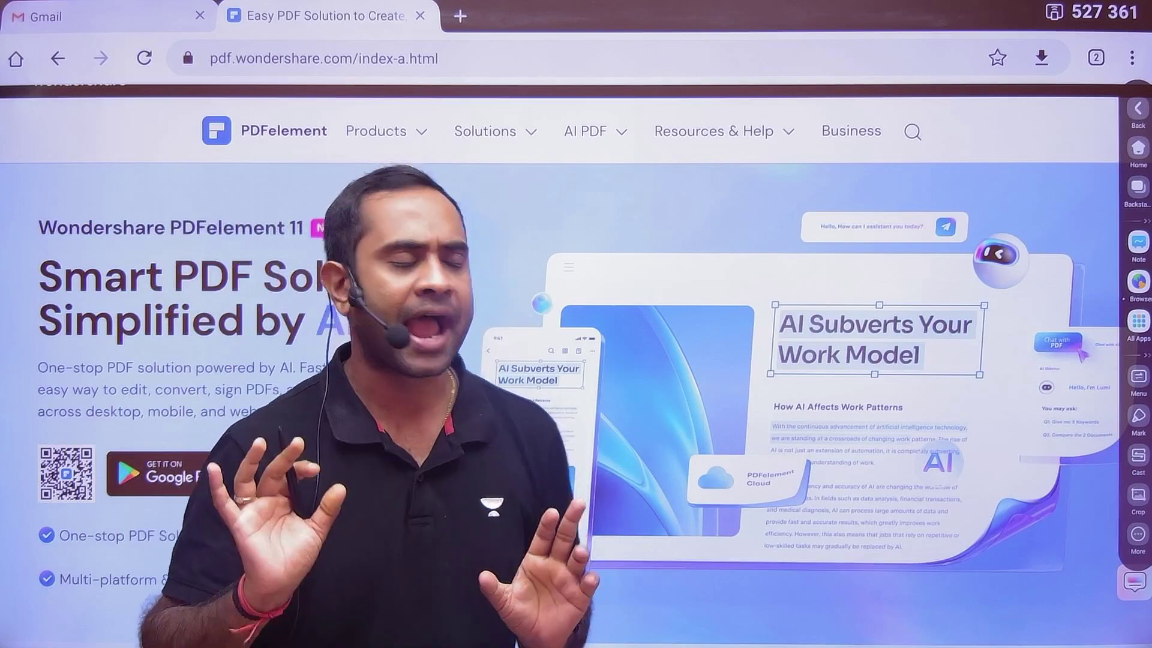
- Scroll down the Wondershare PDFelement page to the 'All the PDF tools you need' section
scroll(424, 360, "down", 10)
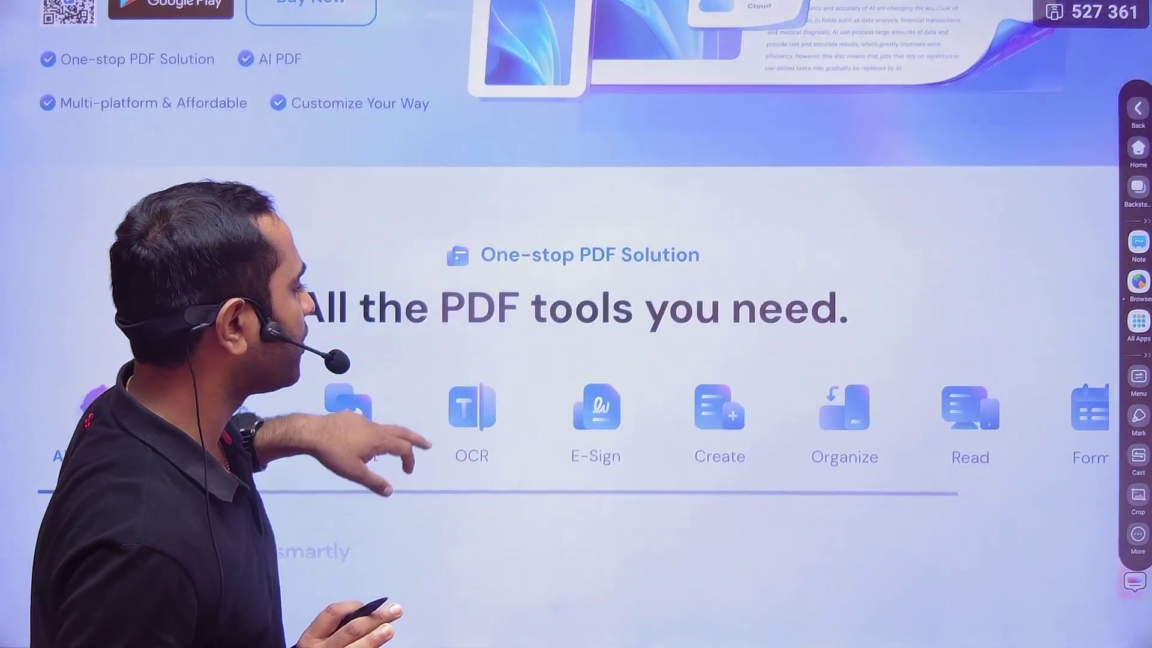
scroll(354, 312, "down", 2)
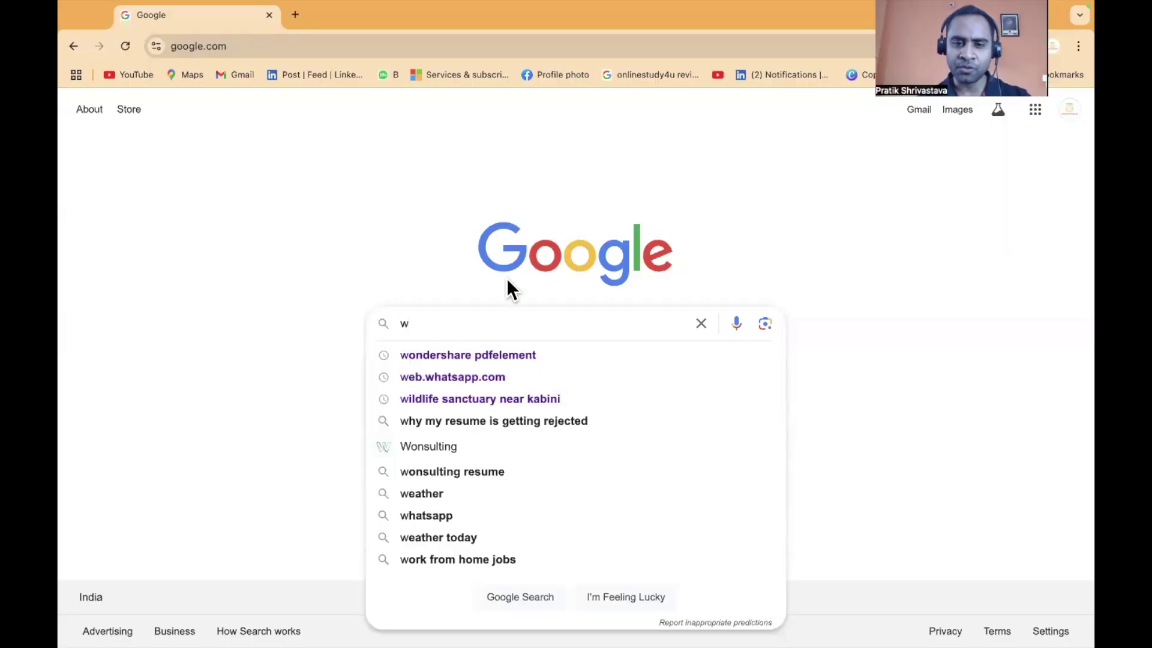
- Search 'wondershare pdfelement', open the pdf.wondershare.com result and start its Free Download
left_click(485, 354)
scroll(360, 397, "down", 5)
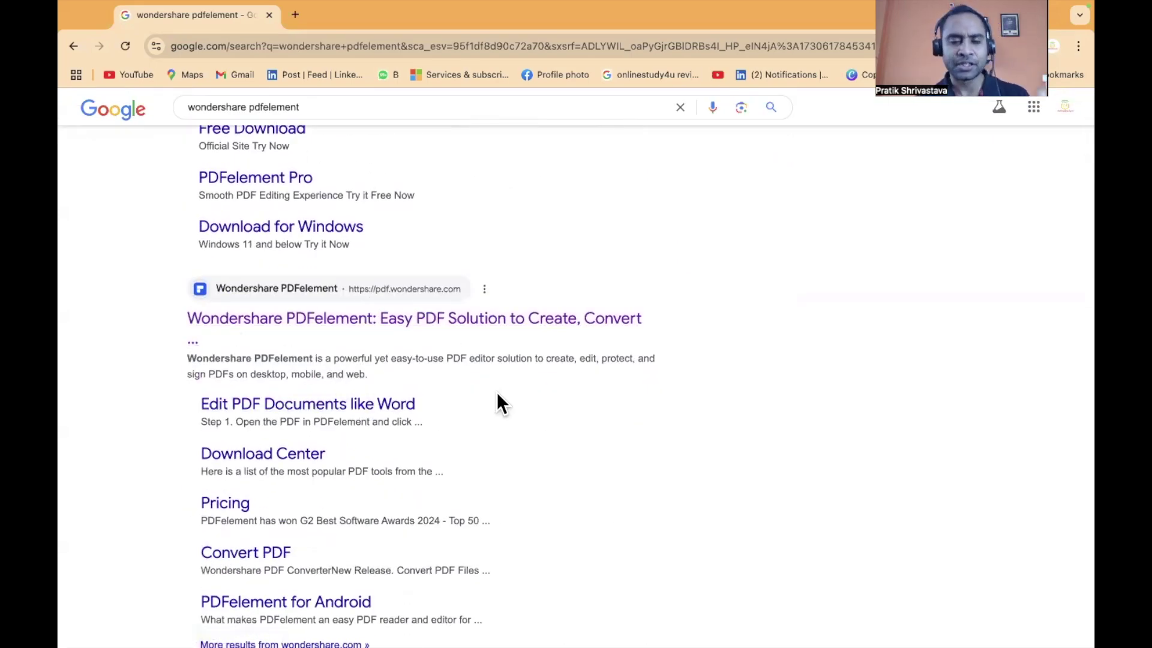
left_click(424, 323)
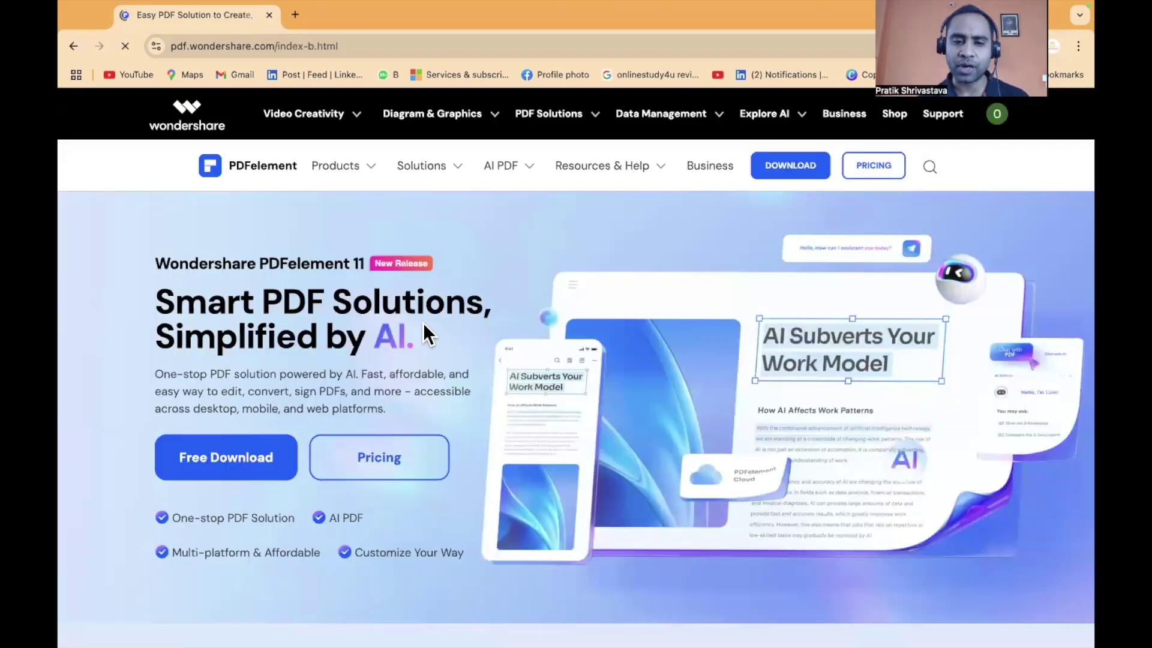
scroll(423, 323, "down", 1)
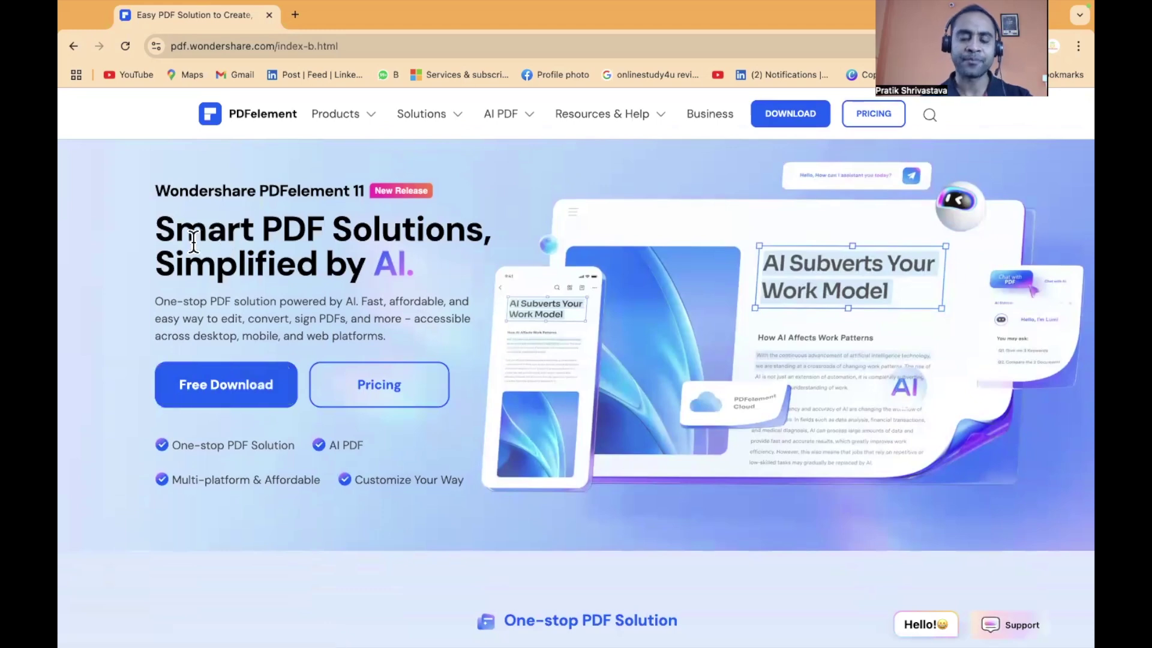
left_click(219, 389)
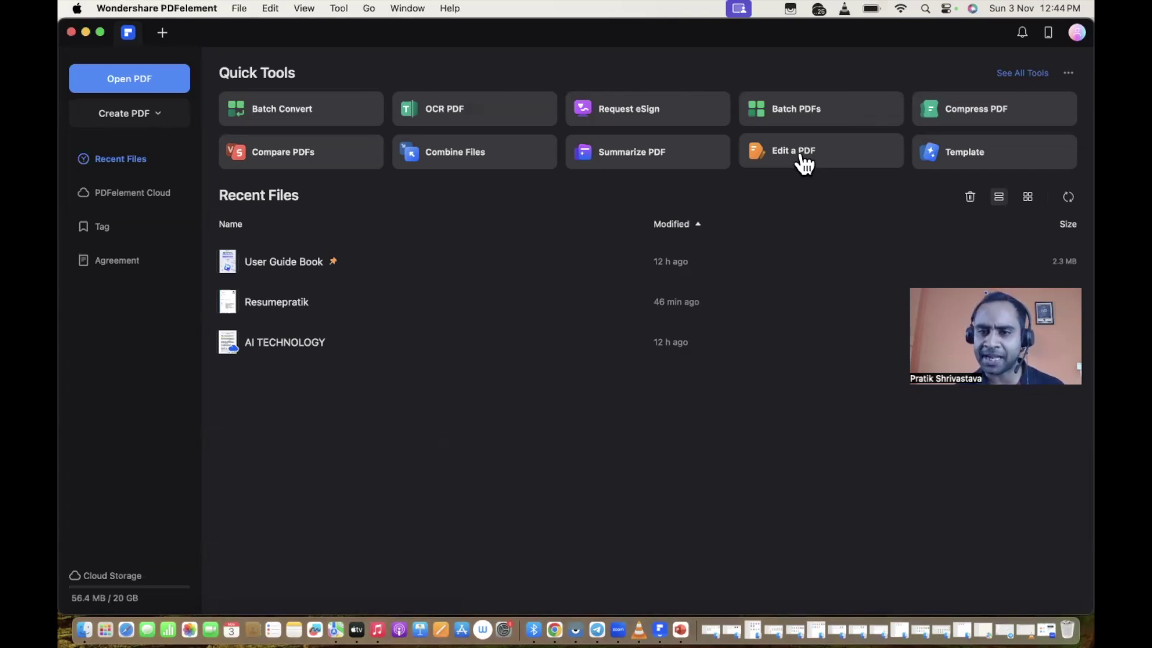
- Open Resumepratik.pdf from the RESUME folder via Edit a PDF
left_click(803, 152)
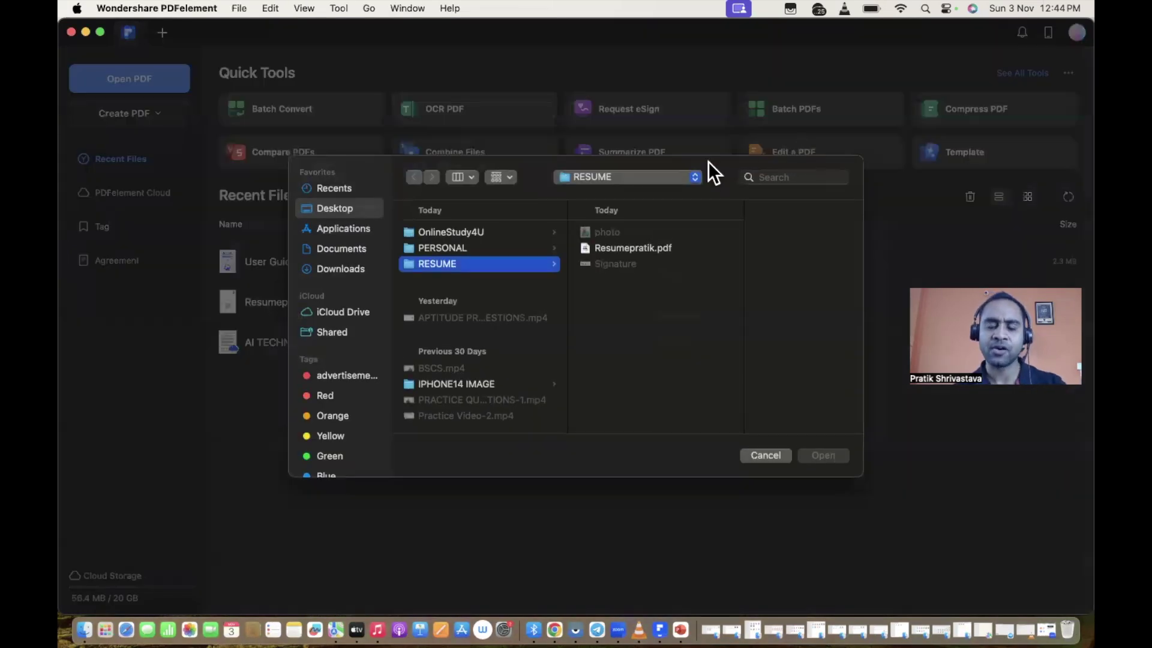
left_click(629, 250)
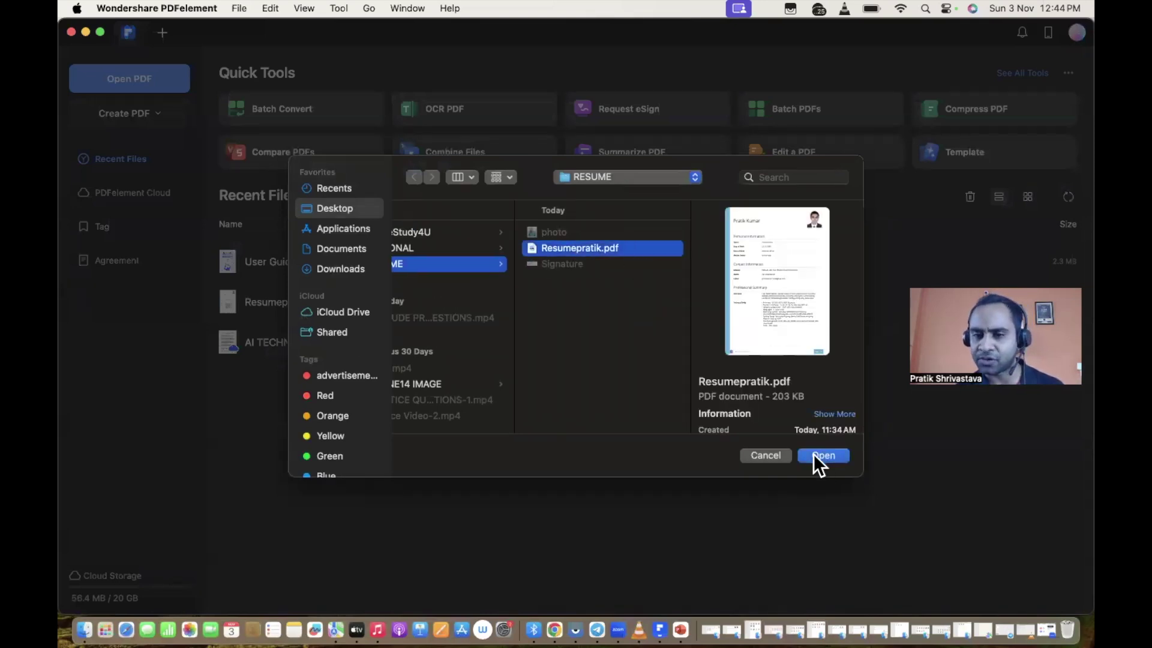
left_click(813, 456)
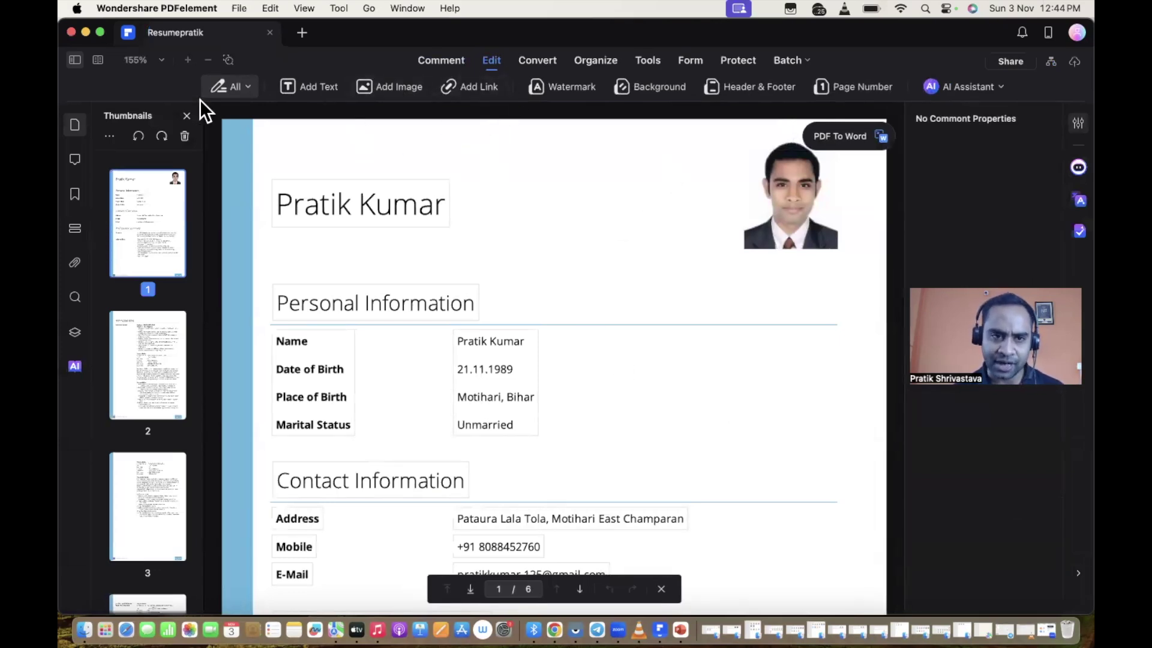
- Keep the Edit tab set to All content mode and scroll over the resume
left_click(488, 60)
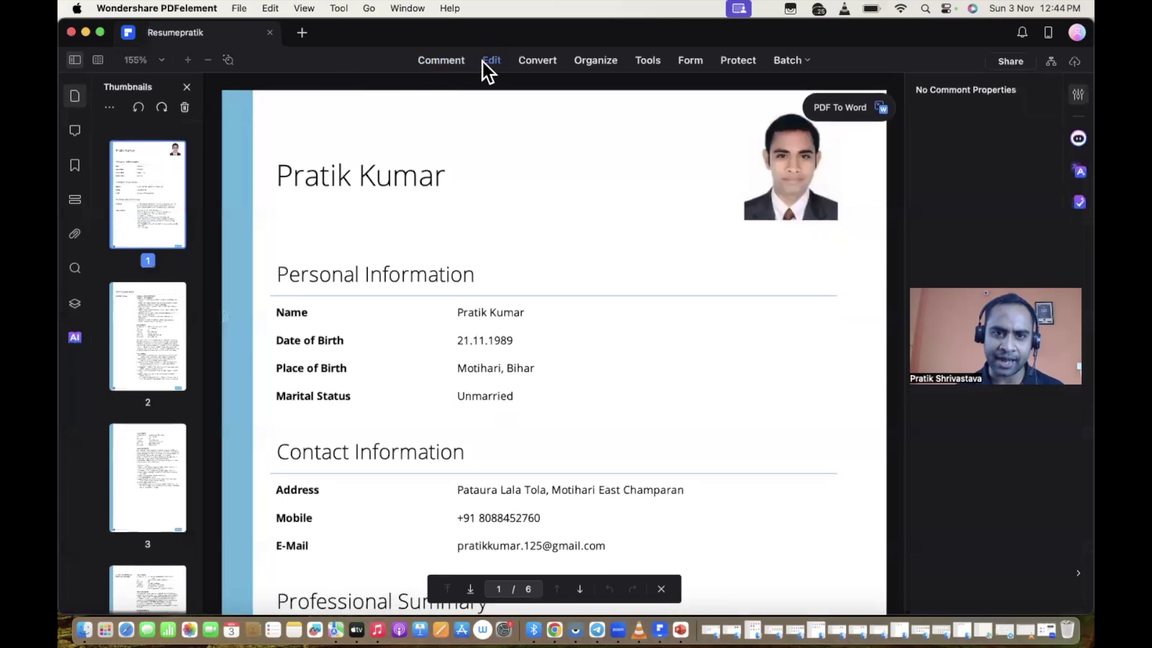
left_click(481, 60)
left_click(229, 84)
left_click(233, 114)
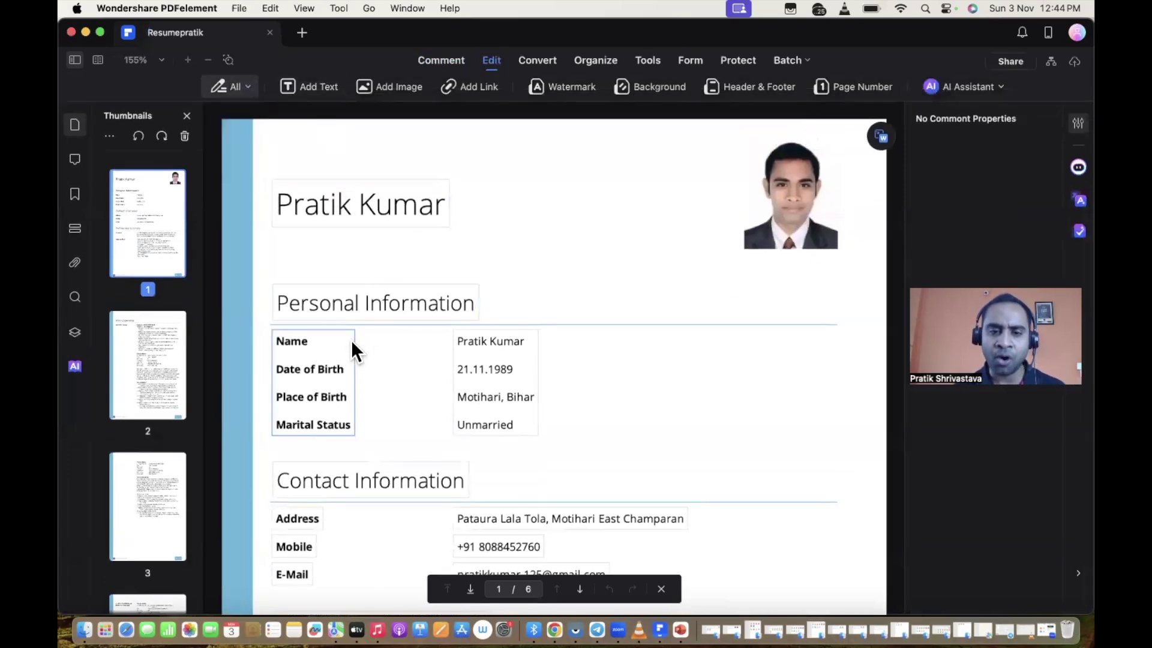
scroll(348, 349, "down", 2)
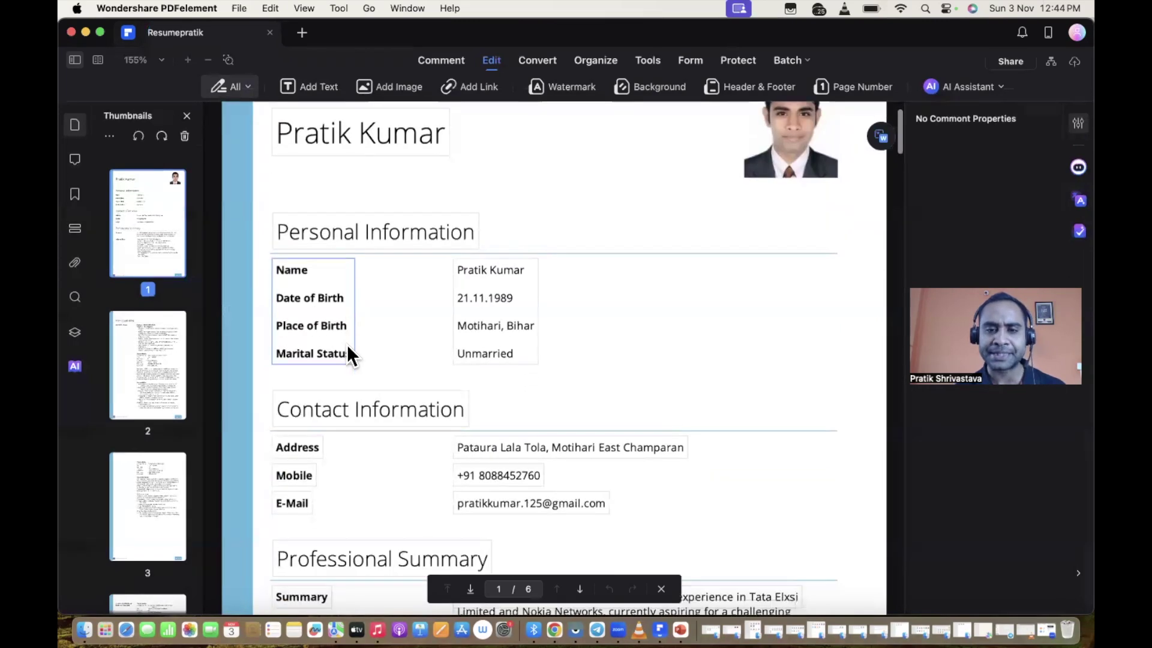
scroll(348, 349, "up", 2)
scroll(337, 377, "down", 5)
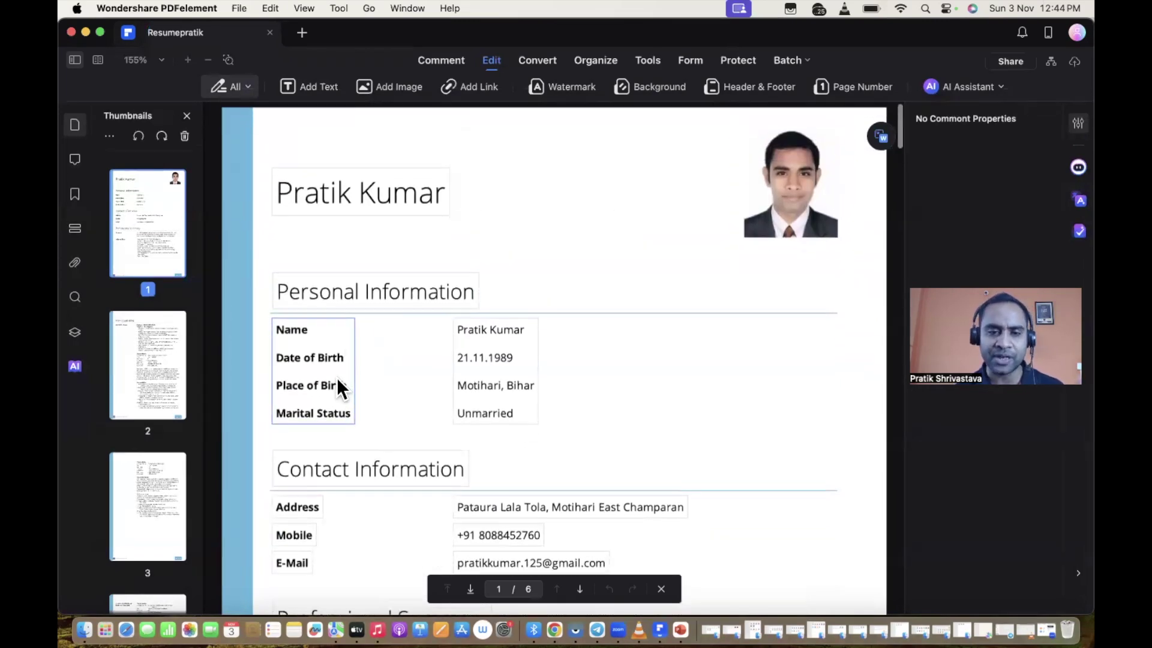
scroll(337, 377, "down", 3)
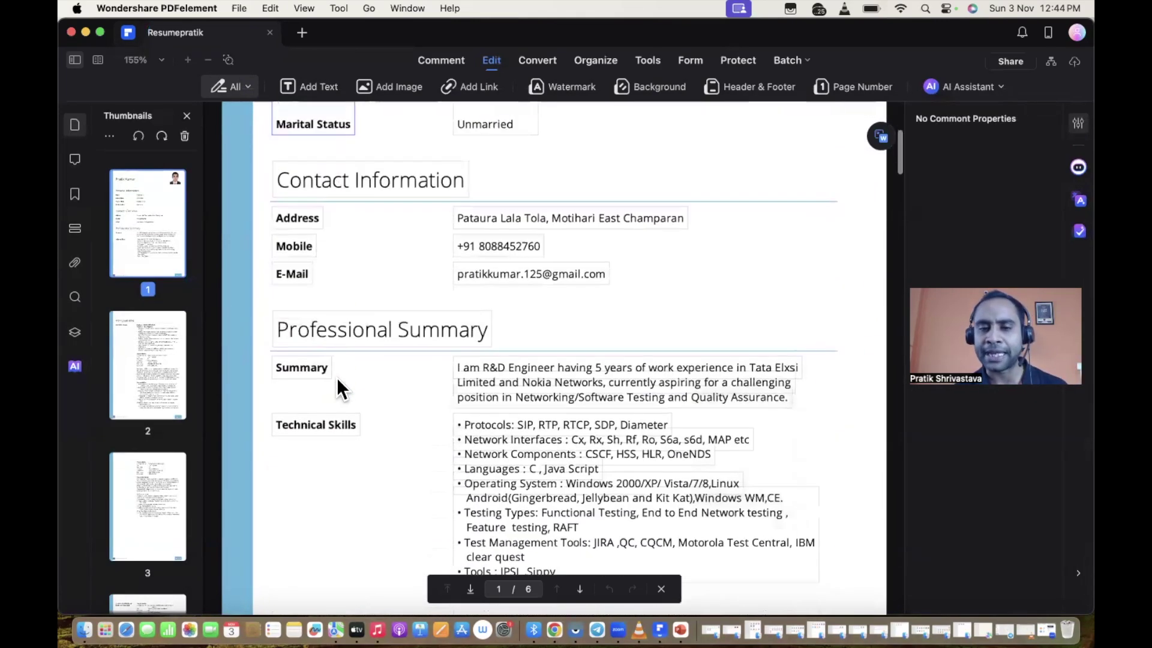
scroll(492, 206, "up", 5)
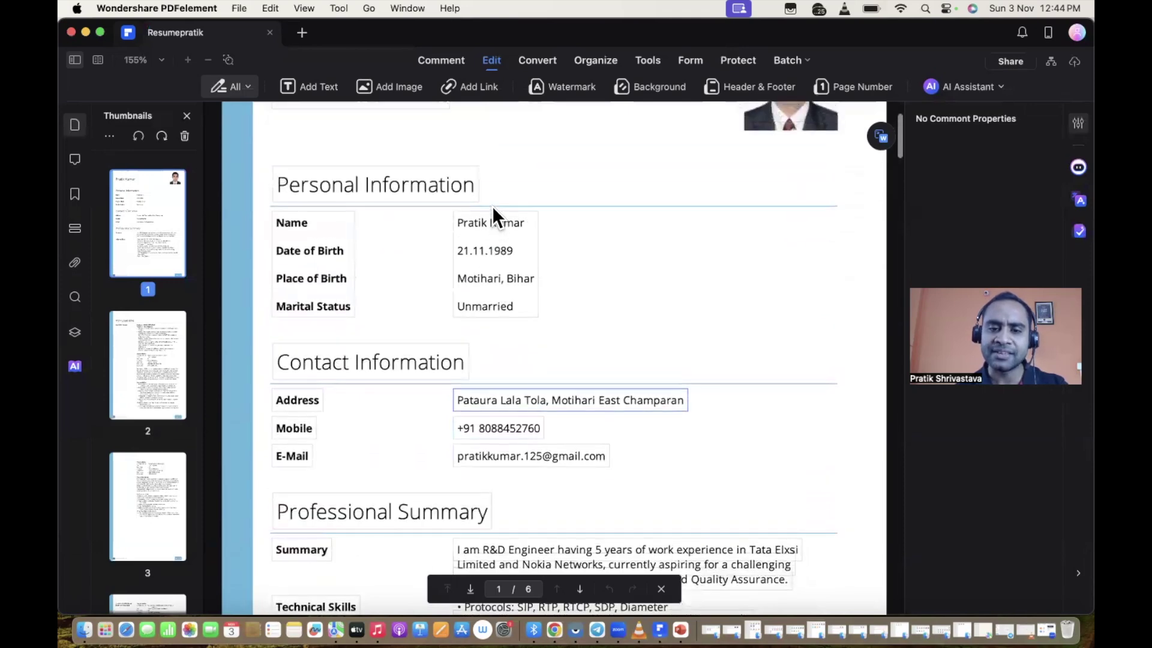
scroll(492, 206, "down", 2)
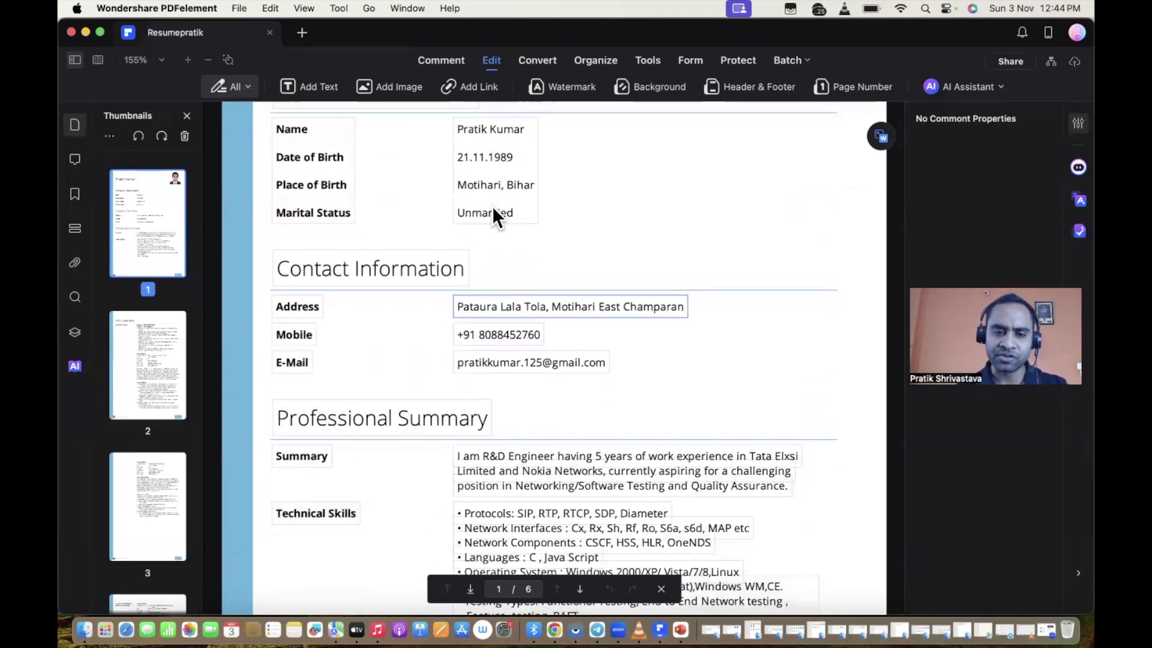
scroll(492, 206, "up", 1)
- Change the last digit before the @ in the e-mail address to 4
left_click(492, 397)
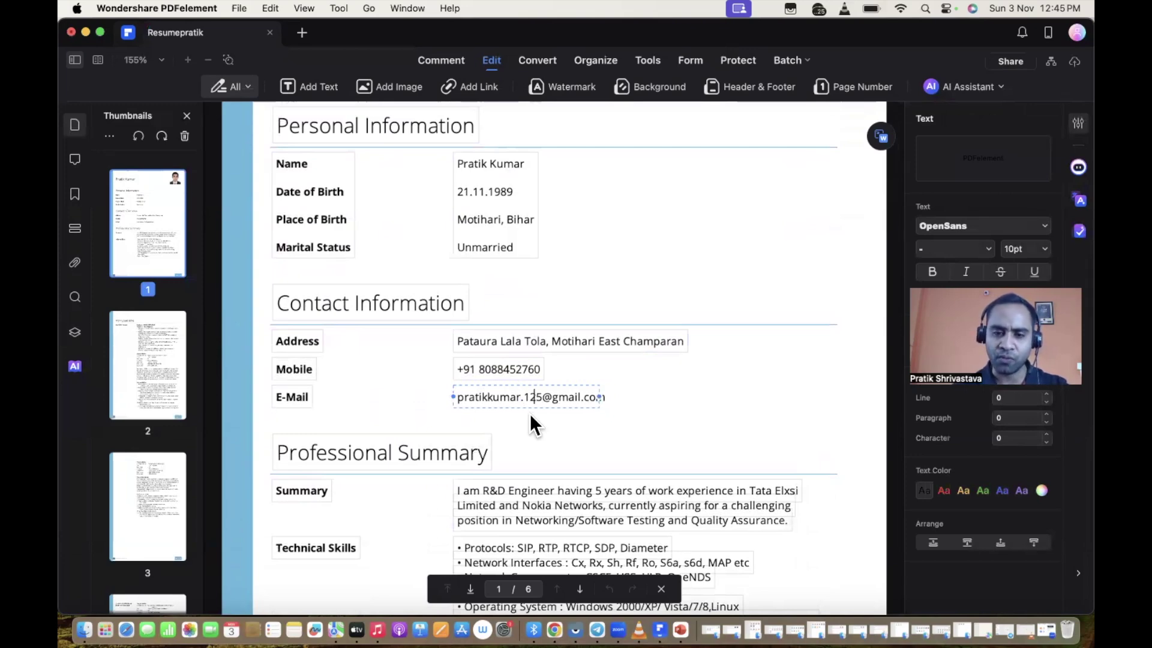
key("Delete")
type("4")
- Retype part of the postal address line, then review pages 1–3
scroll(591, 238, "up", 1)
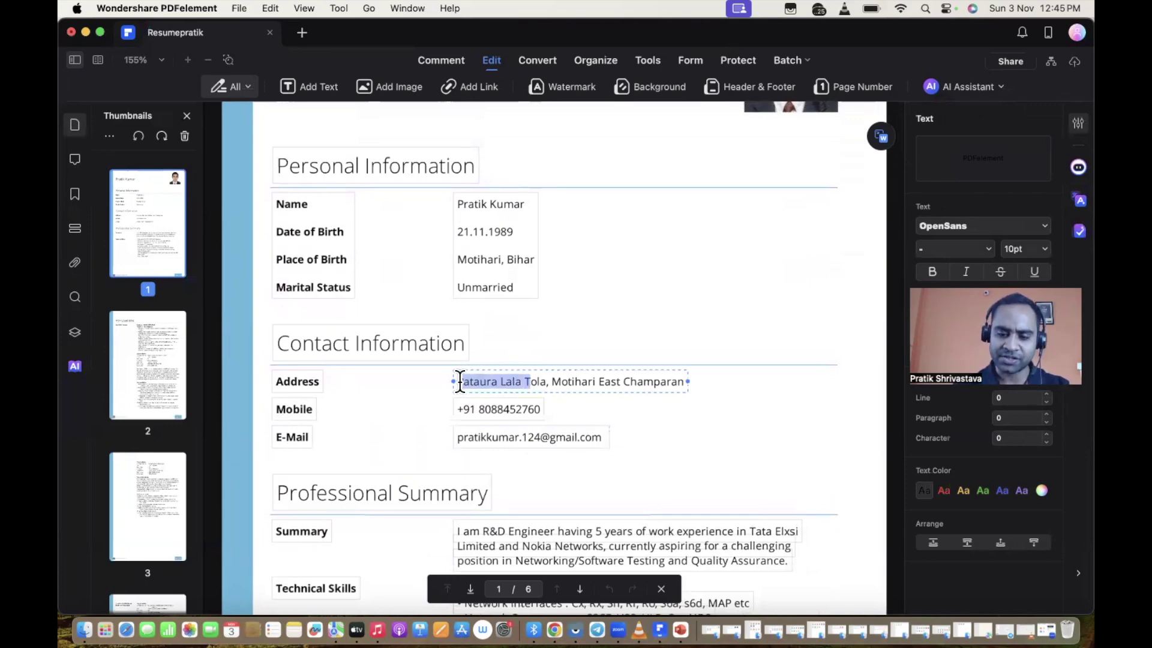
type("Banaglore ,")
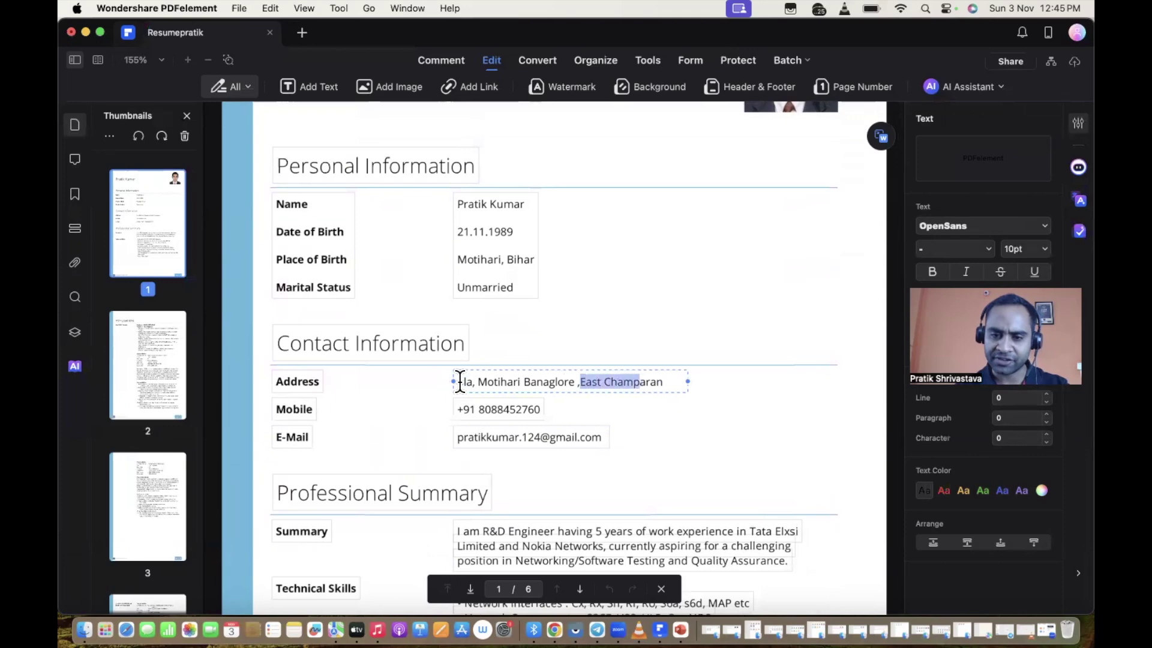
type("kar")
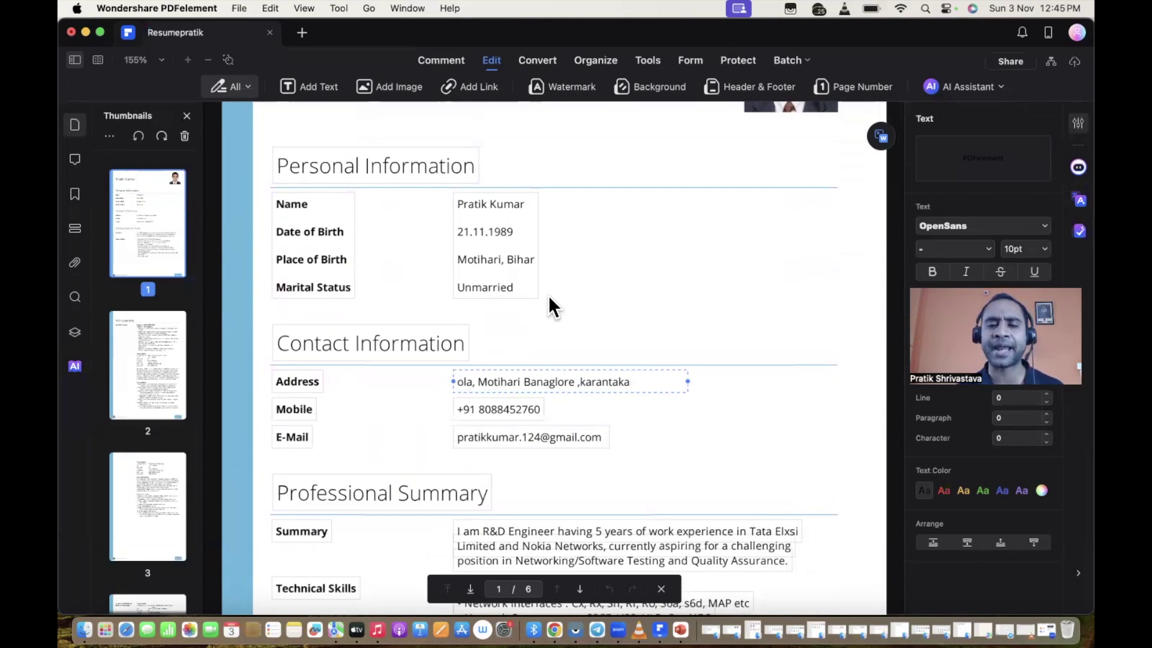
scroll(548, 295, "down", 1)
left_click(484, 236)
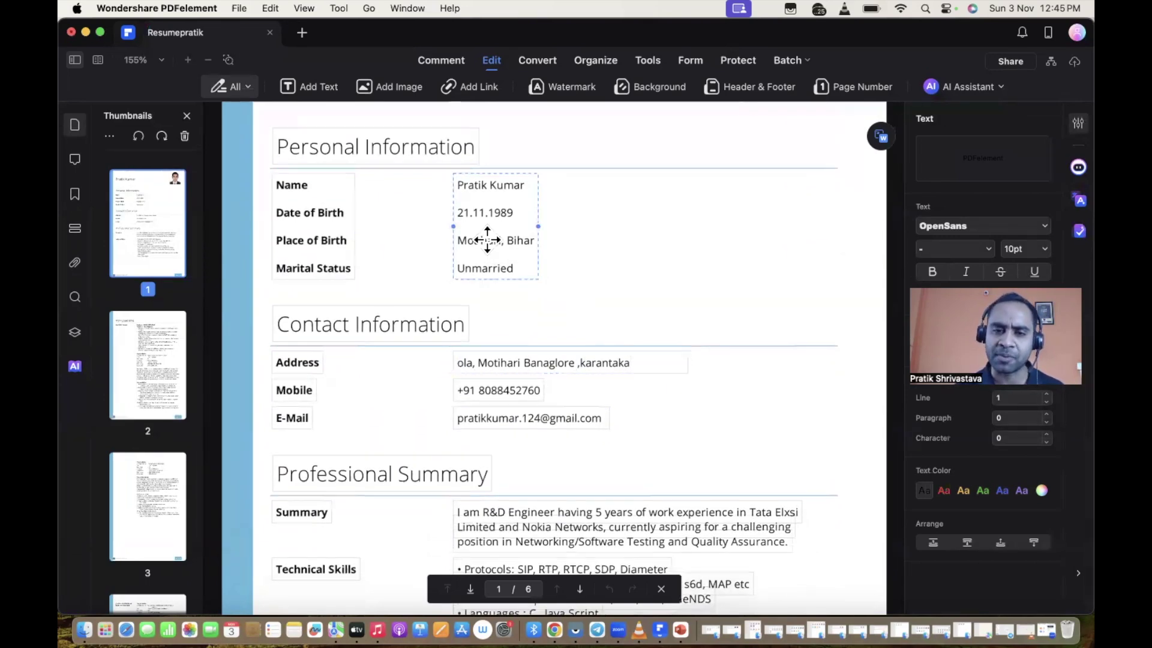
scroll(496, 252, "down", 5)
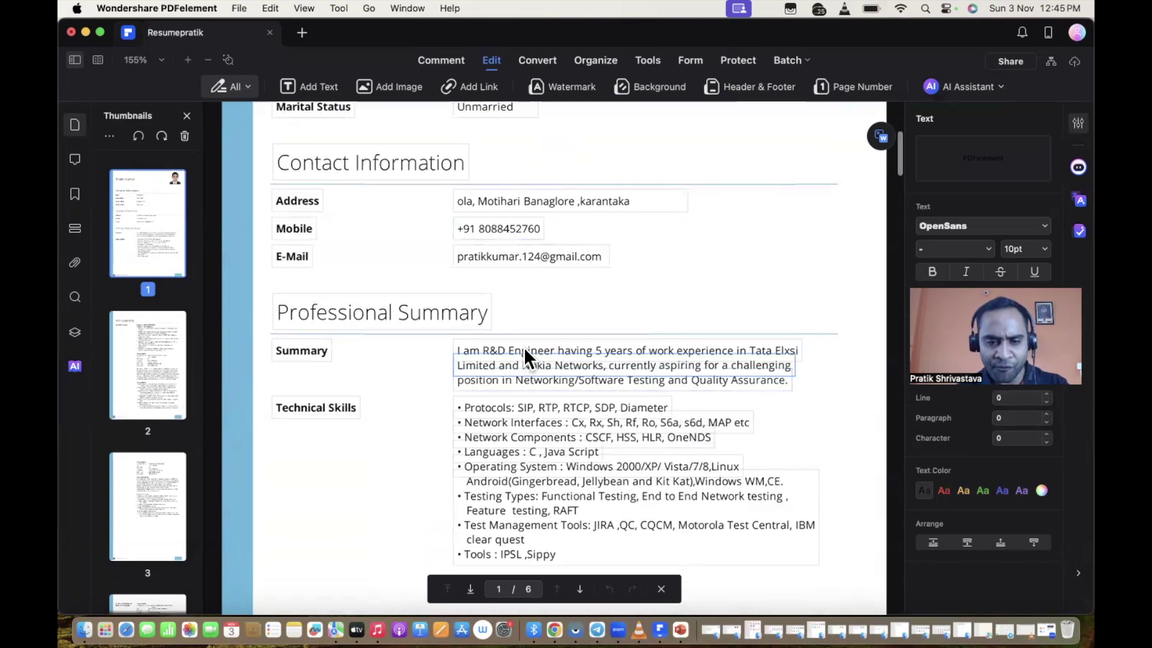
scroll(525, 354, "down", 3)
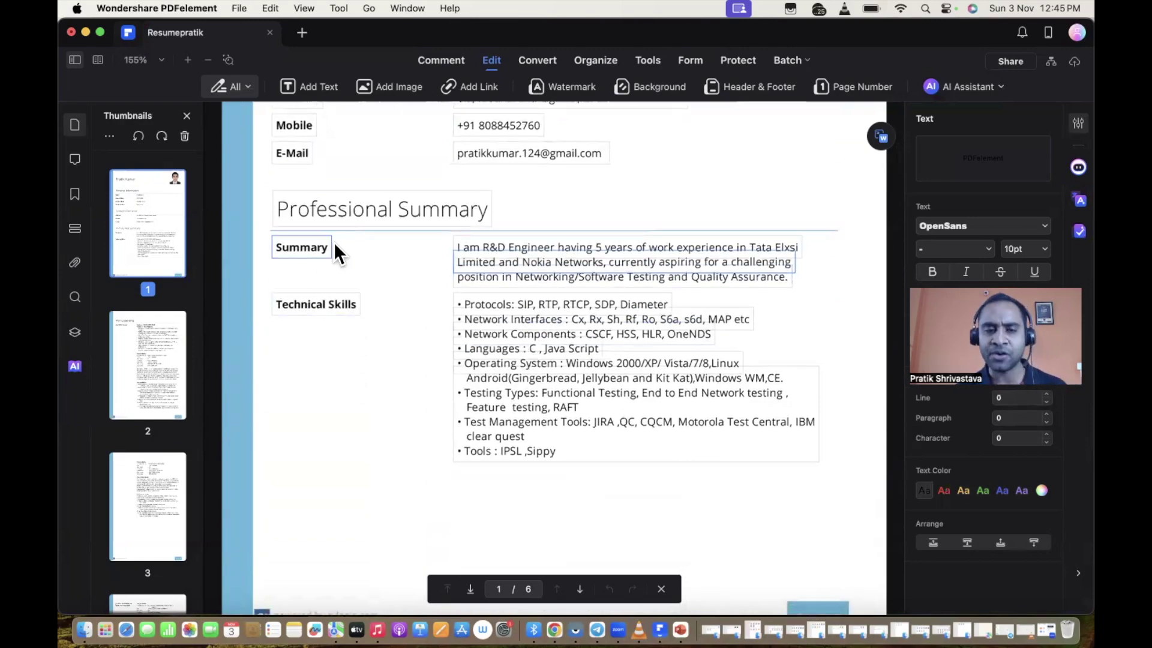
scroll(561, 374, "down", 14)
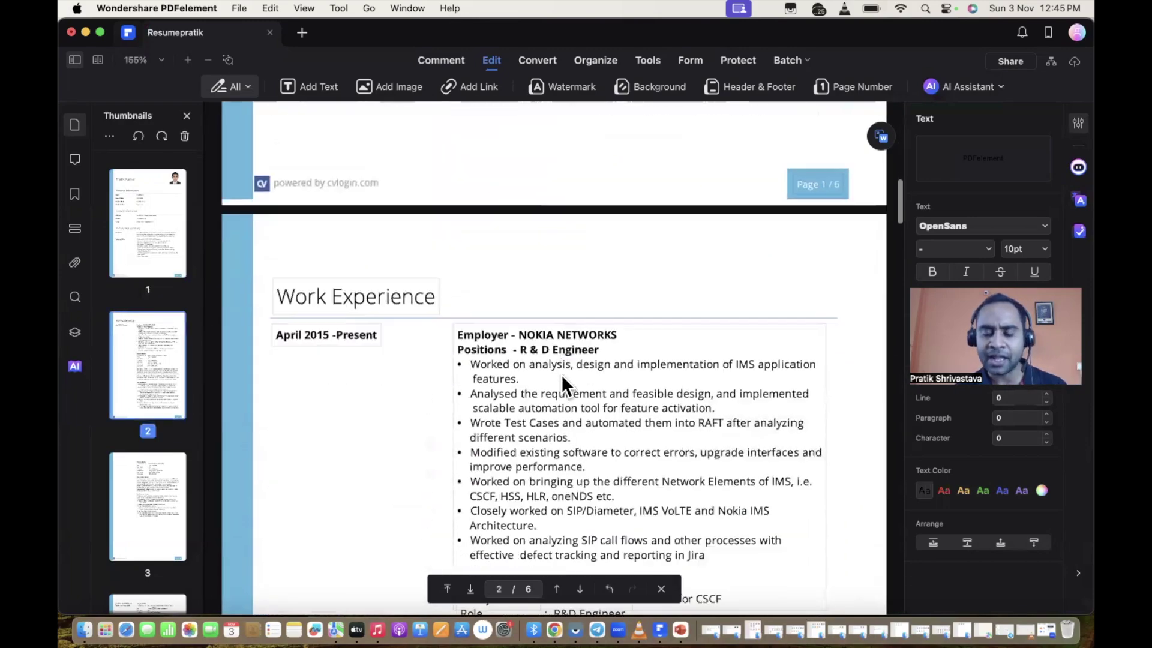
scroll(562, 377, "down", 13)
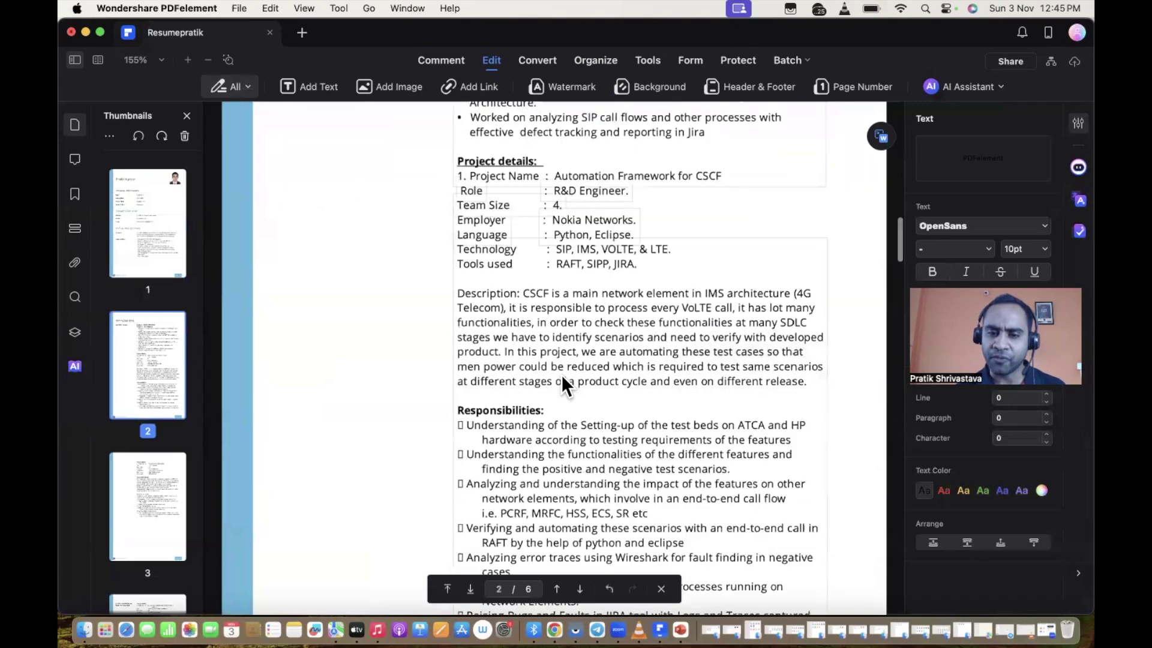
scroll(562, 377, "down", 20)
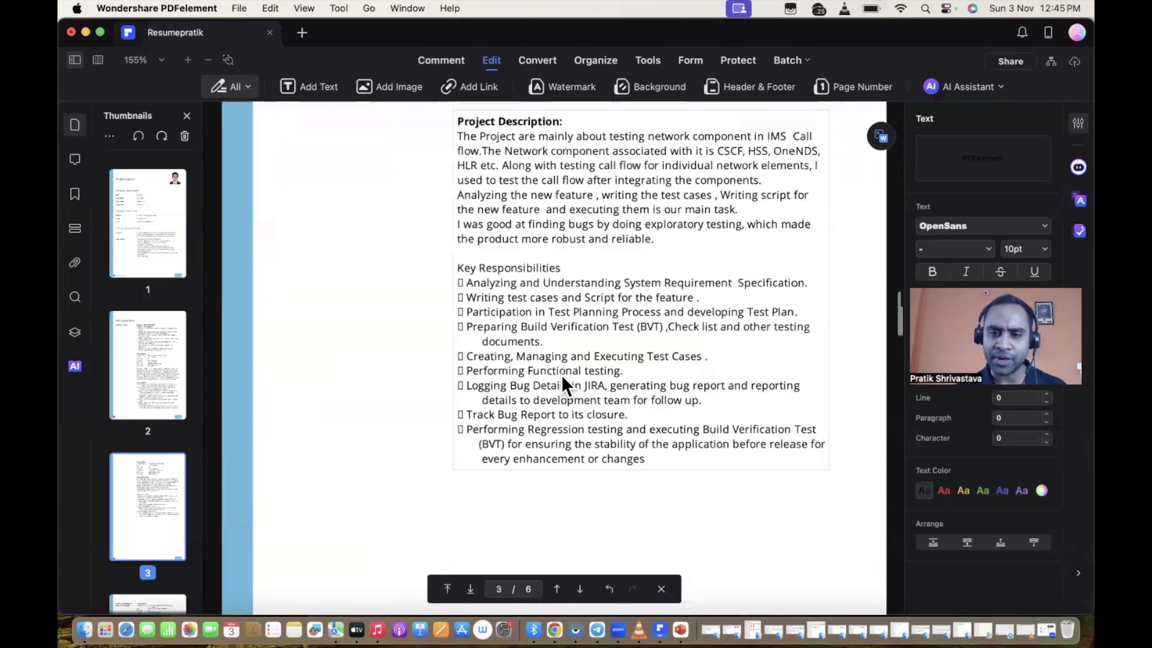
scroll(561, 375, "up", 20)
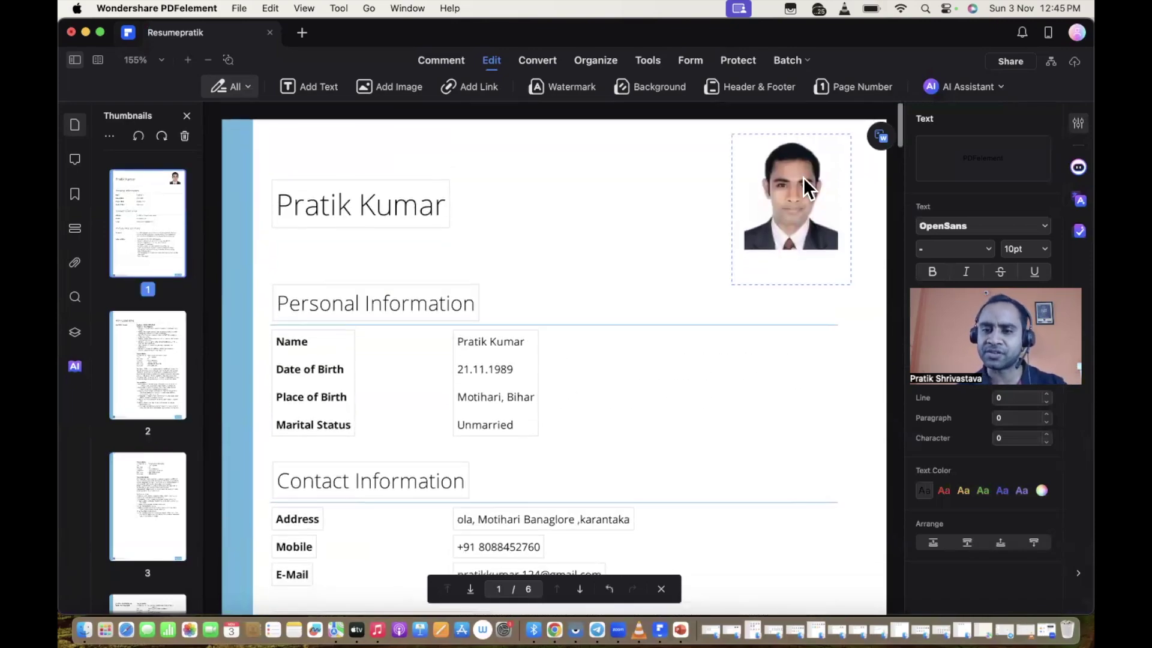
- Replace the page 1 profile photo with the new photo PNG from the RESUME folder
double_click(804, 178)
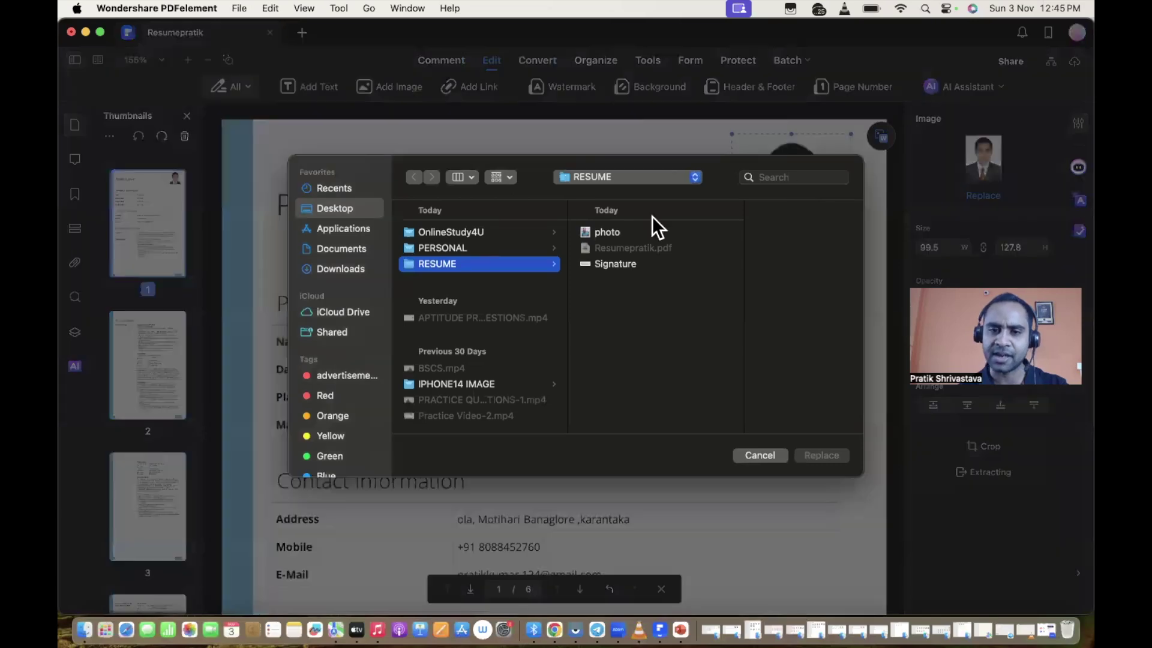
left_click(607, 232)
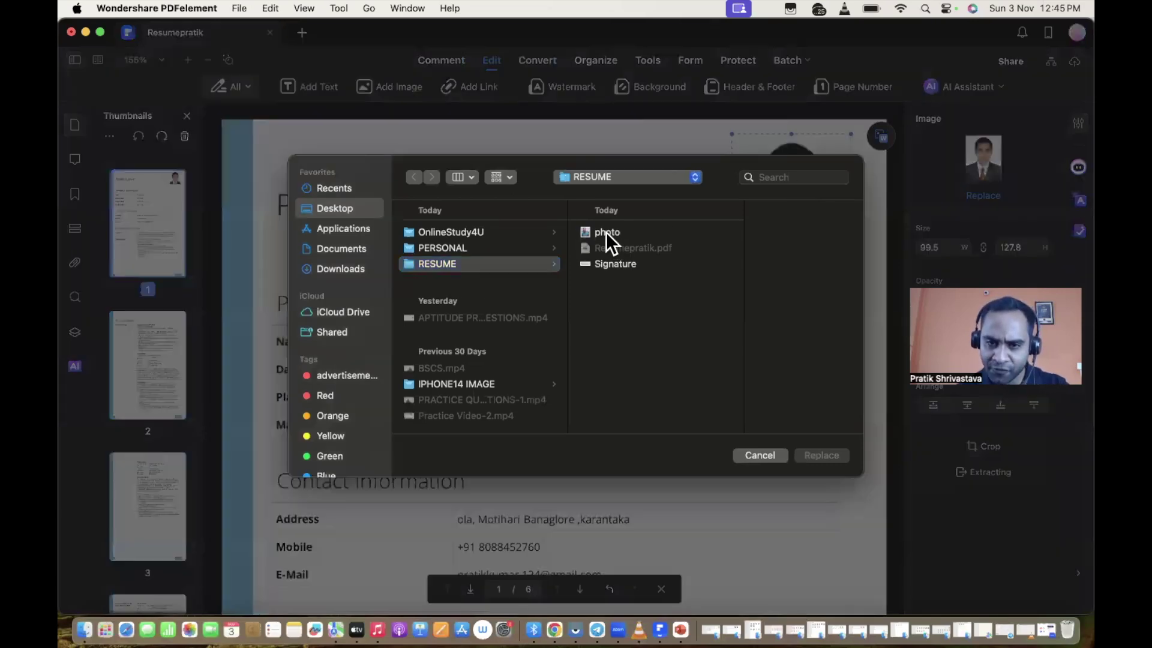
left_click(817, 455)
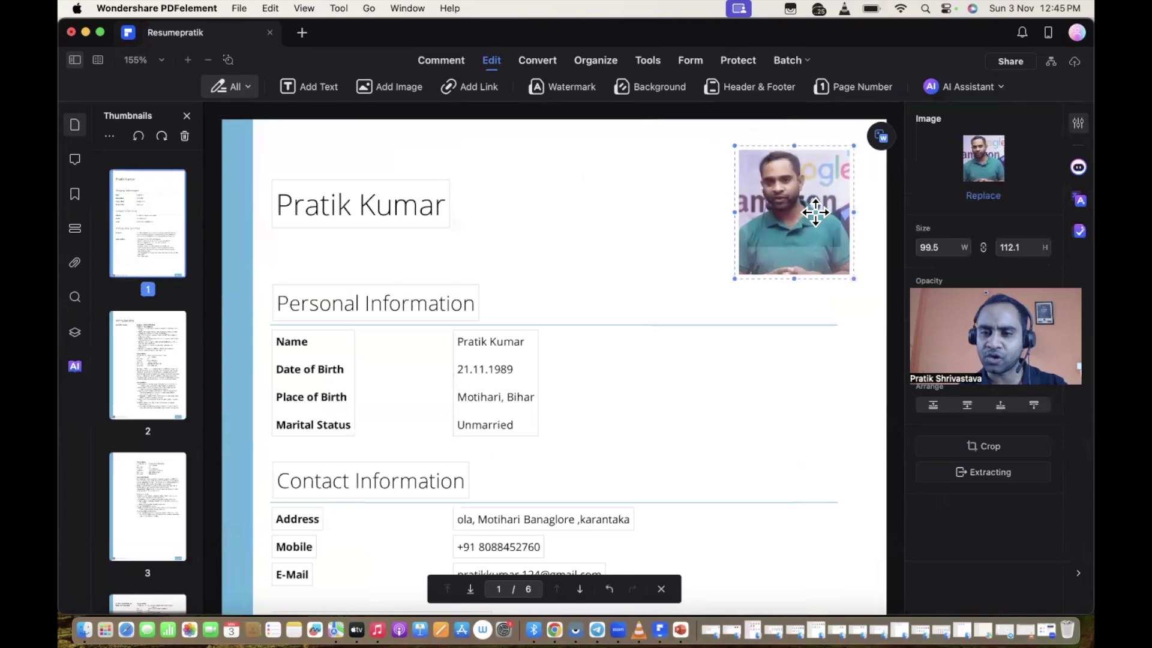
left_click(822, 371)
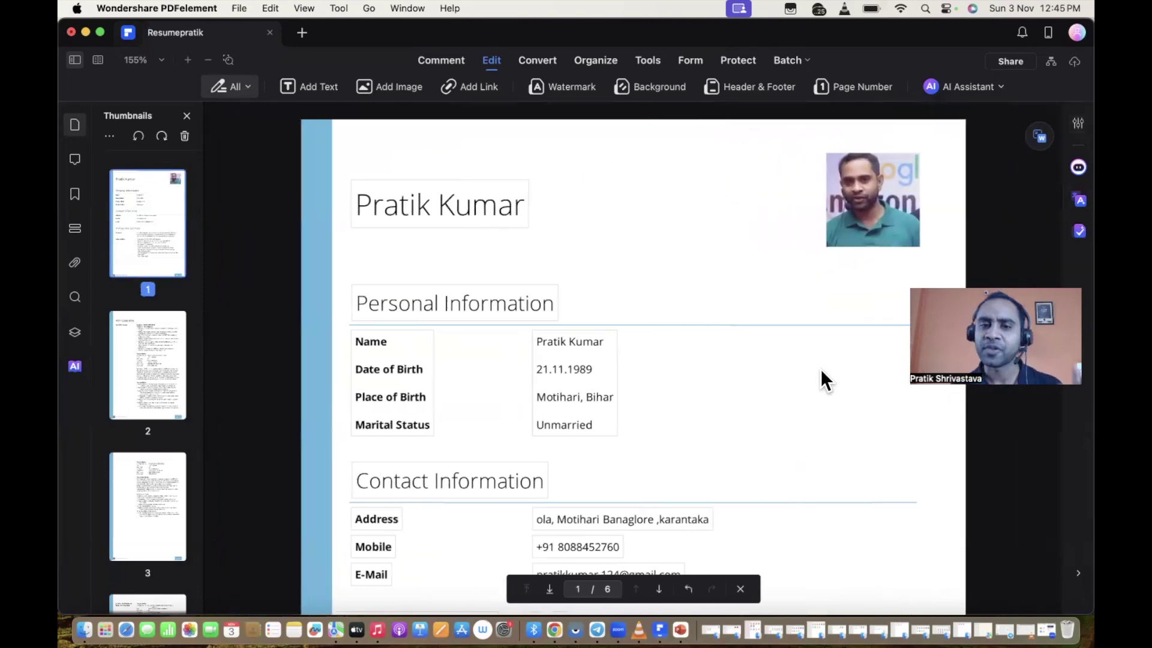
- Scroll through all six pages, stopping at the Other/Hobbies section on page 6
scroll(469, 248, "down", 15)
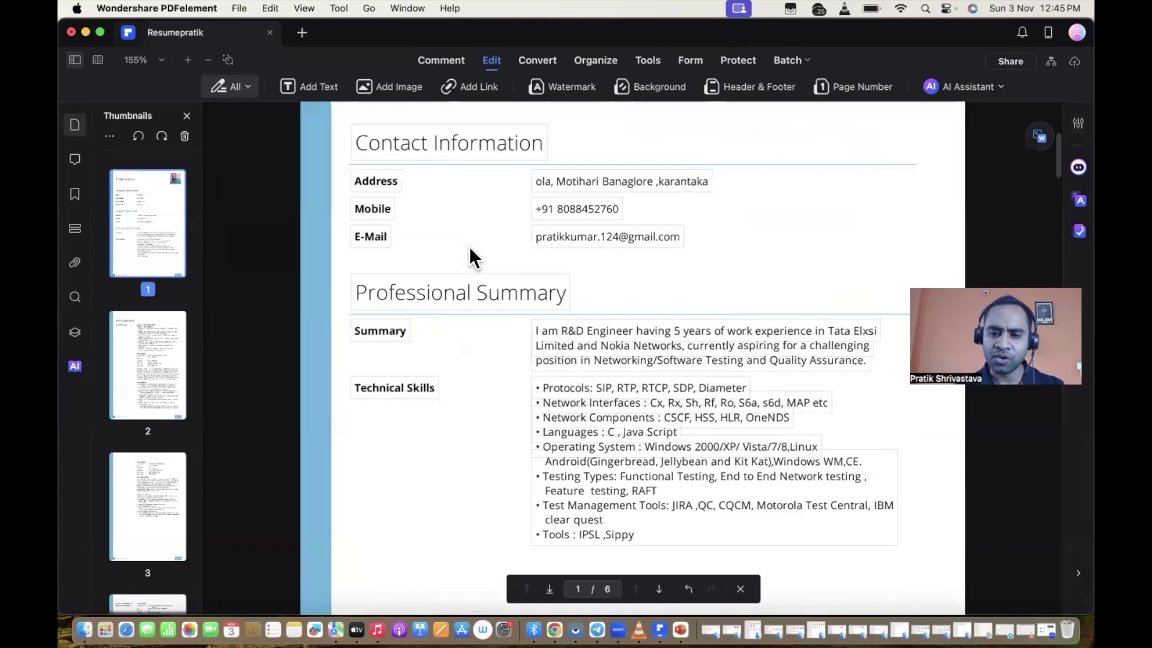
scroll(469, 246, "down", 20)
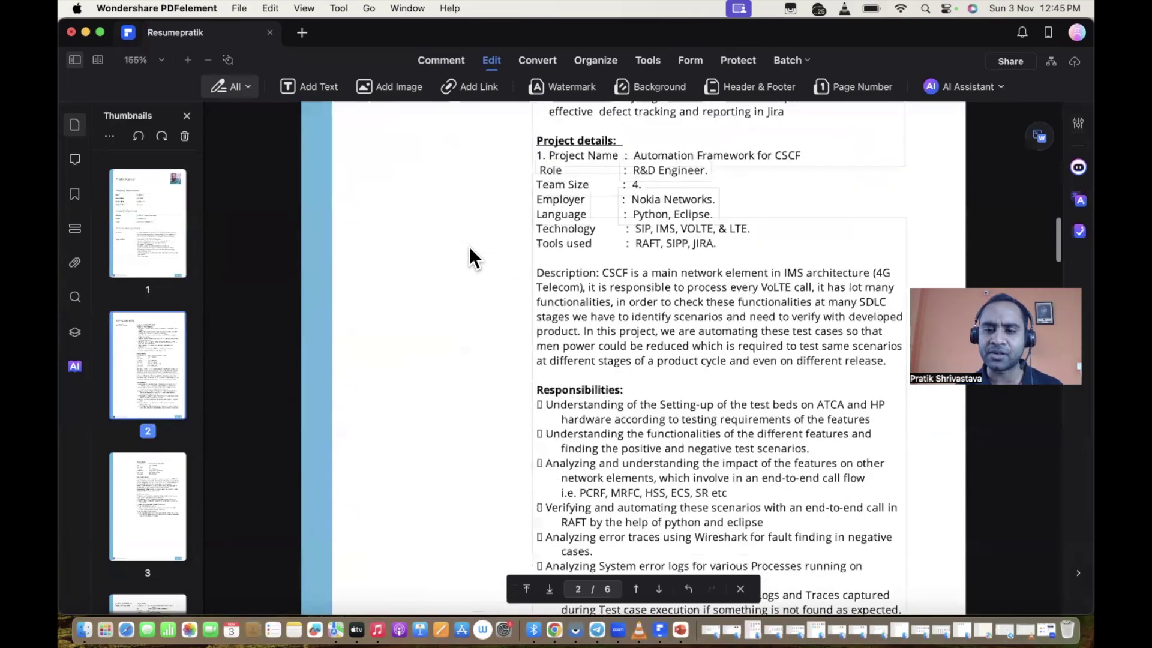
scroll(469, 246, "down", 20)
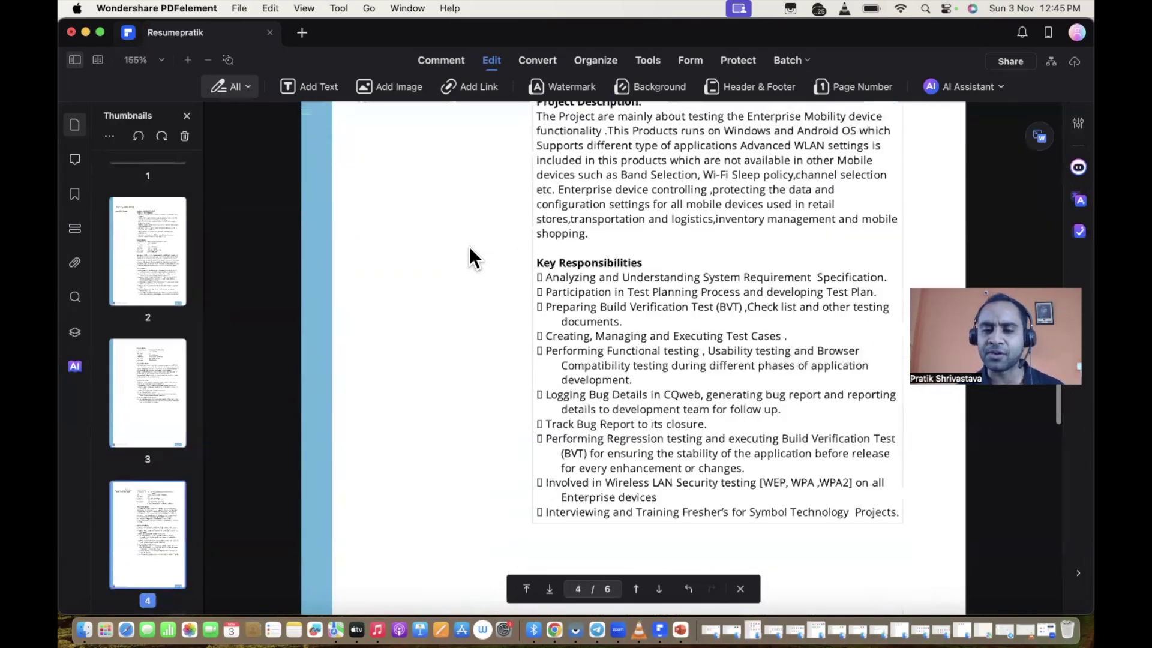
scroll(470, 247, "down", 15)
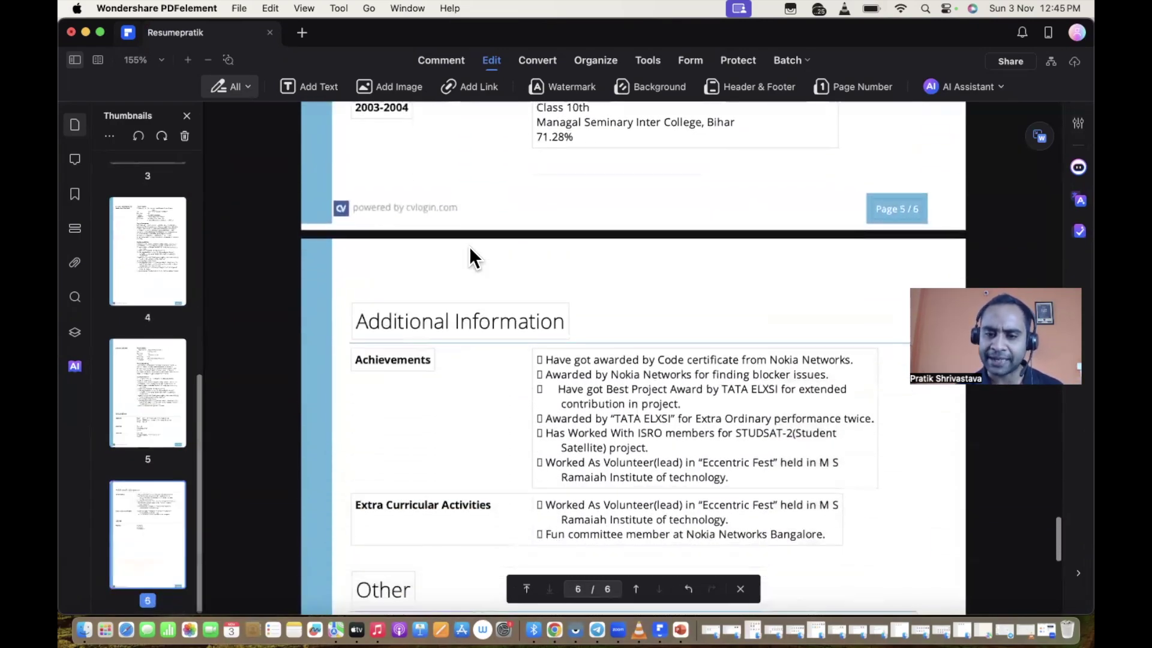
scroll(469, 246, "up", 10)
scroll(471, 248, "up", 20)
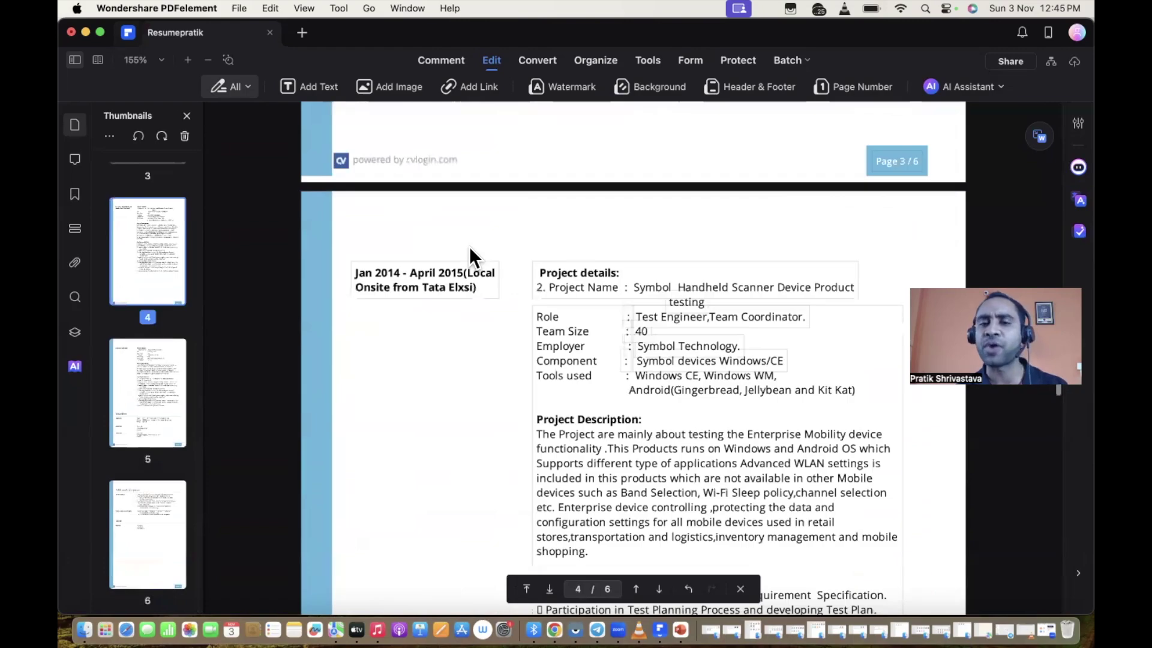
scroll(469, 247, "up", 10)
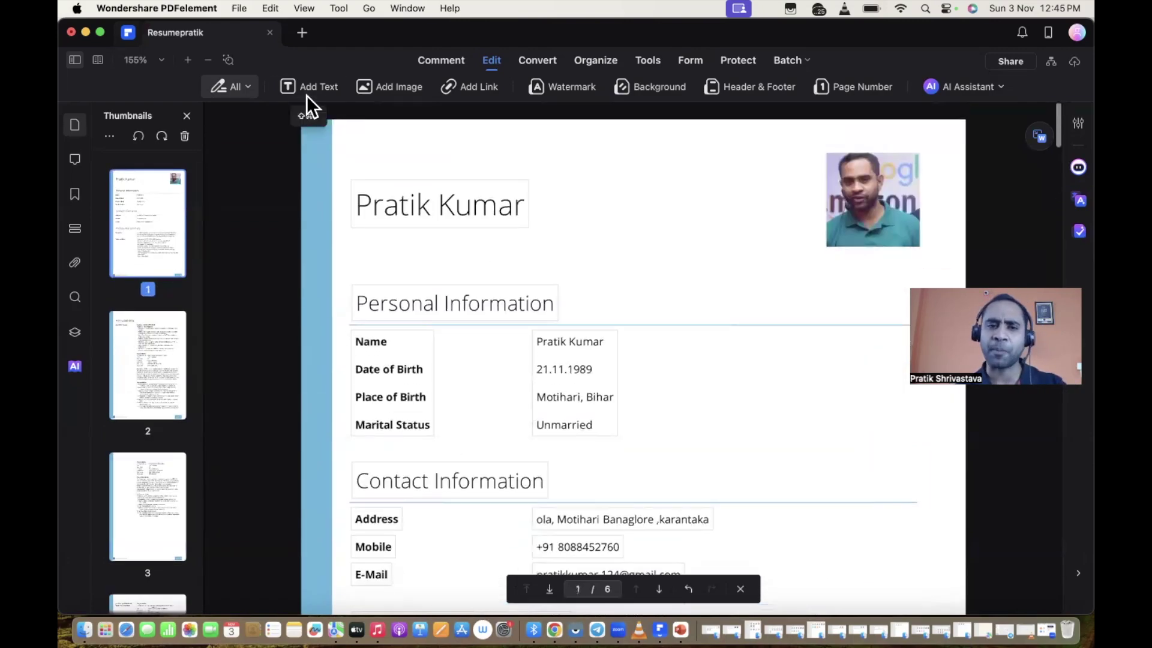
scroll(440, 279, "down", 20)
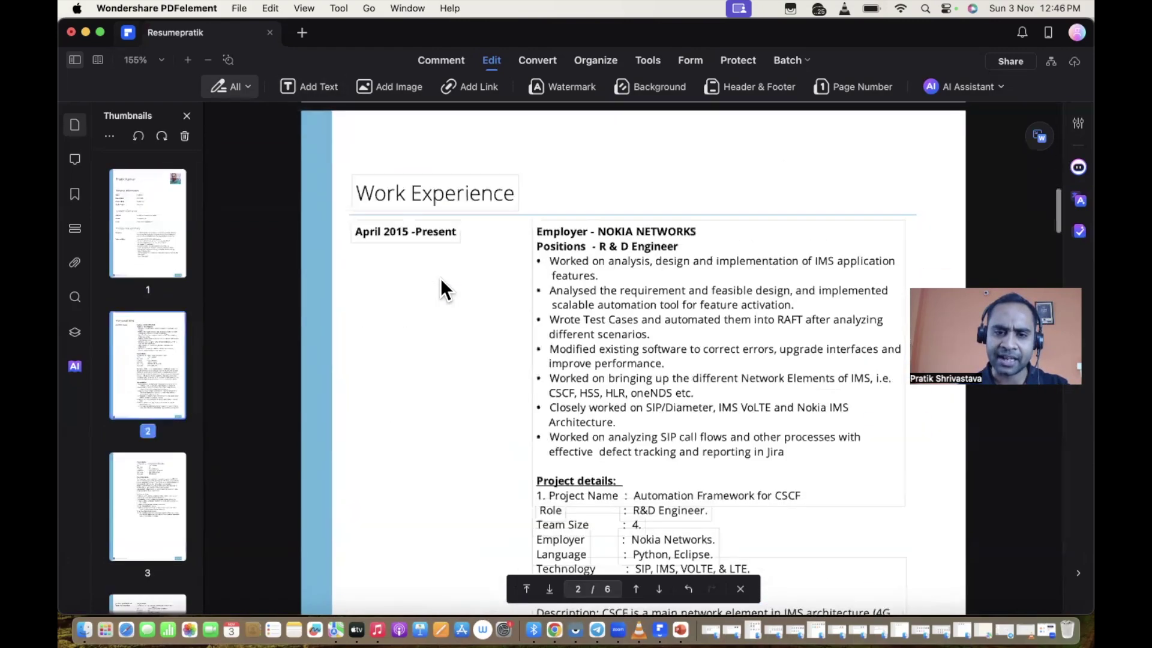
scroll(441, 279, "down", 20)
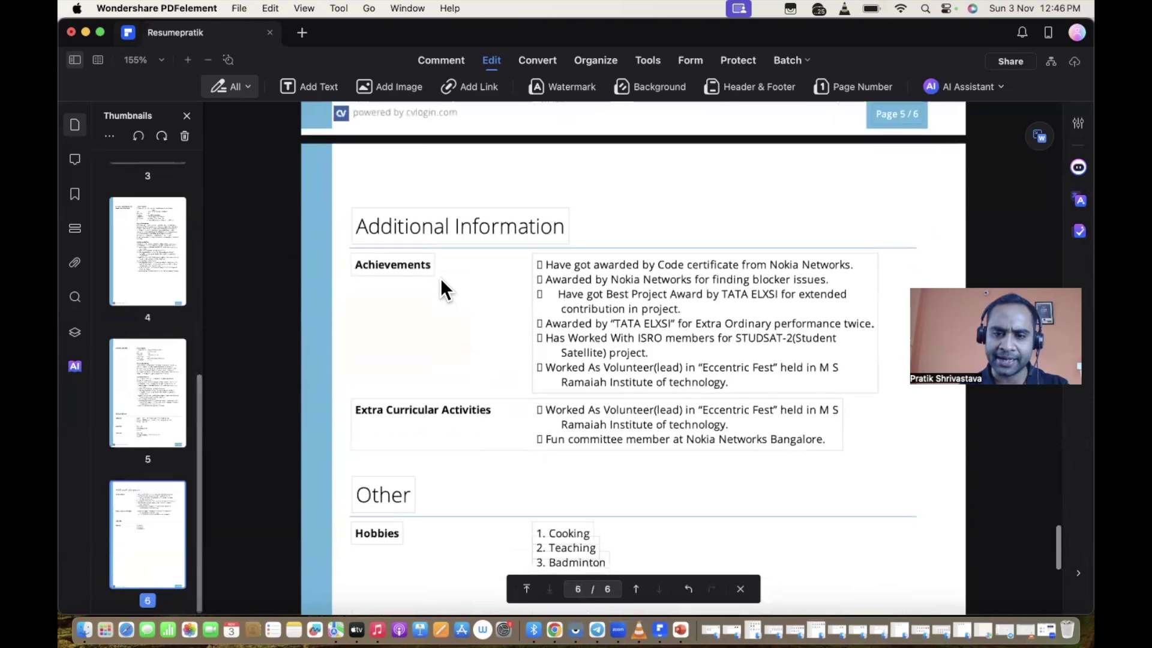
scroll(440, 278, "up", 3)
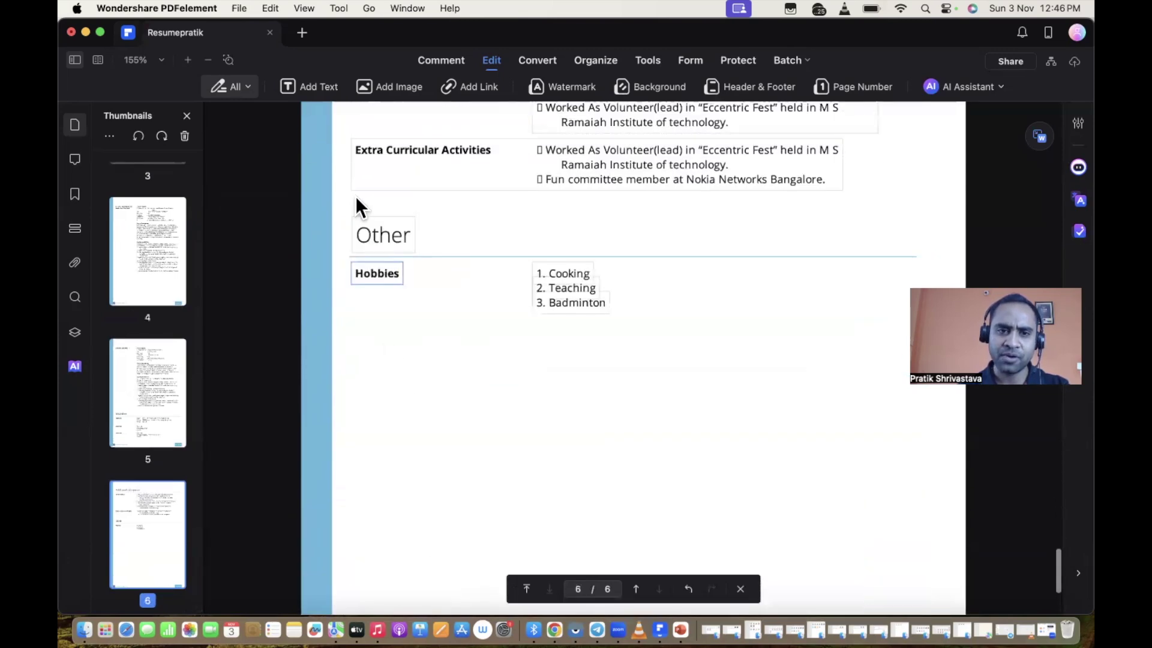
- Add a '4.Cricket' text entry beneath Badminton in the page 6 Hobbies list
left_click(311, 87)
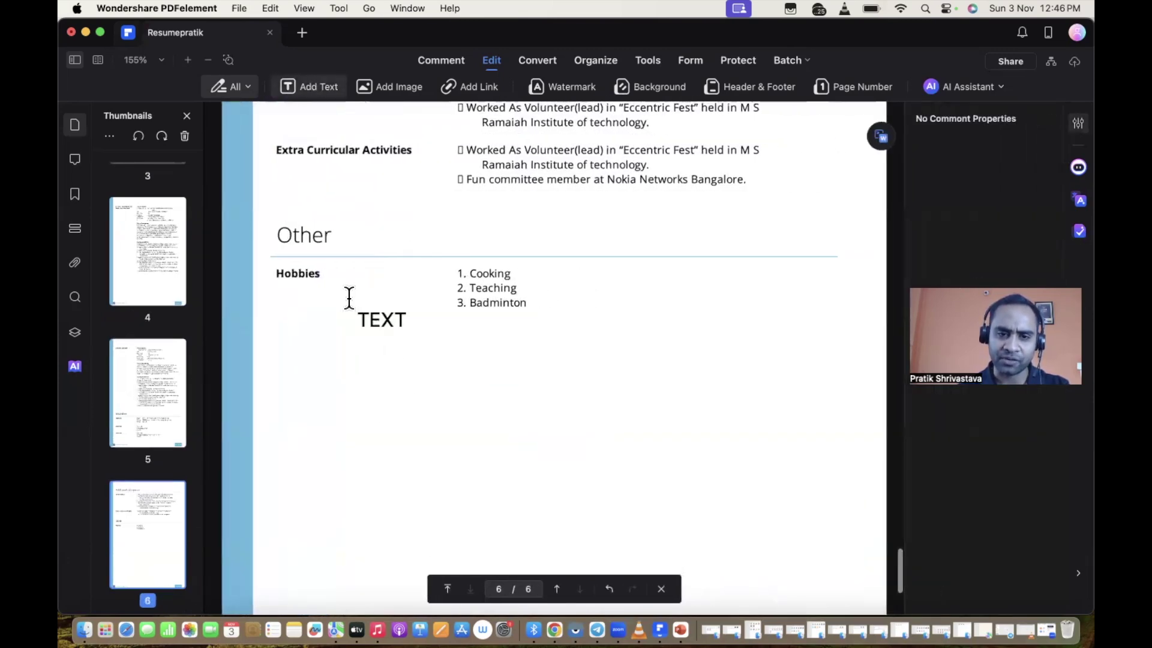
left_click(290, 340)
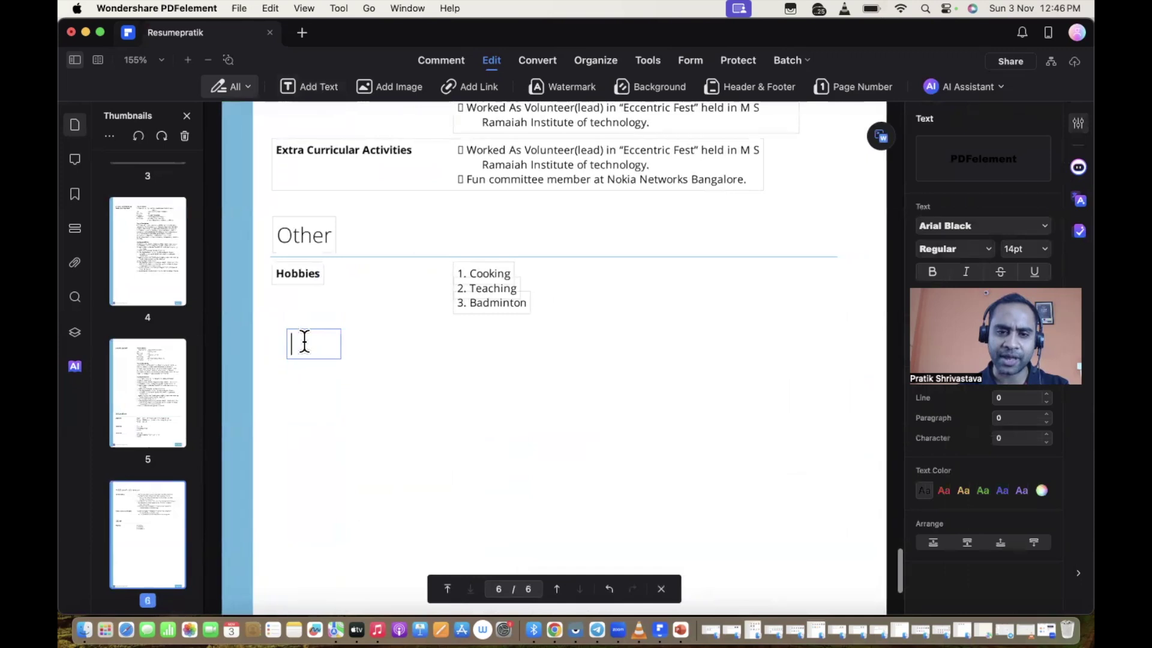
left_click_drag(324, 331, 489, 318)
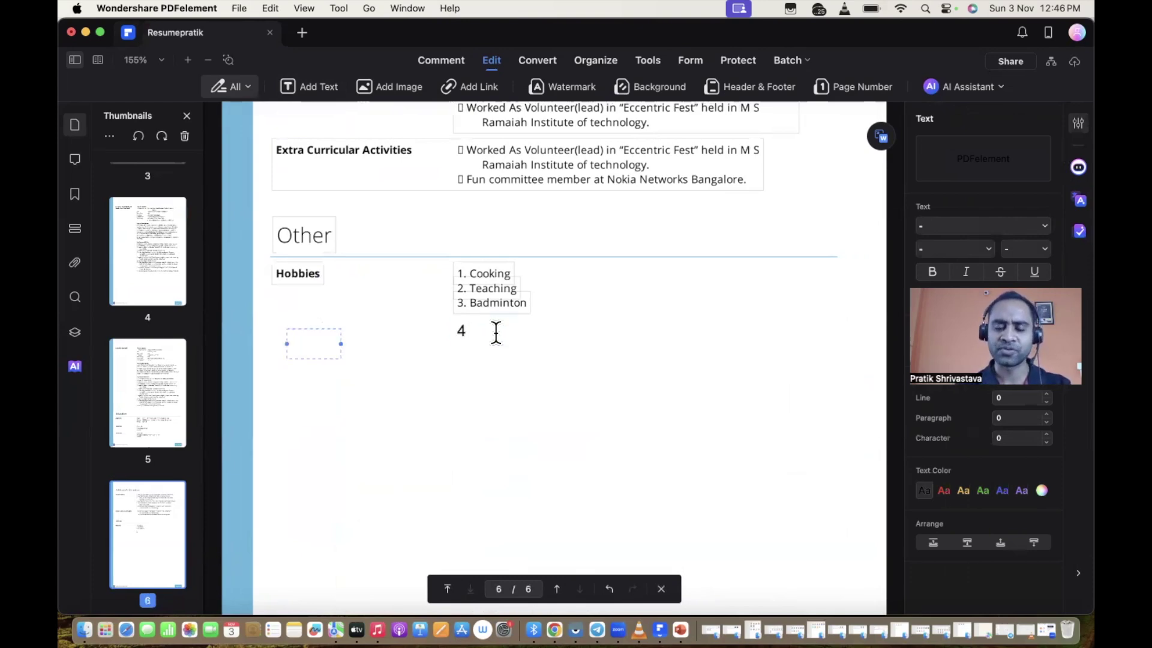
left_click(497, 332)
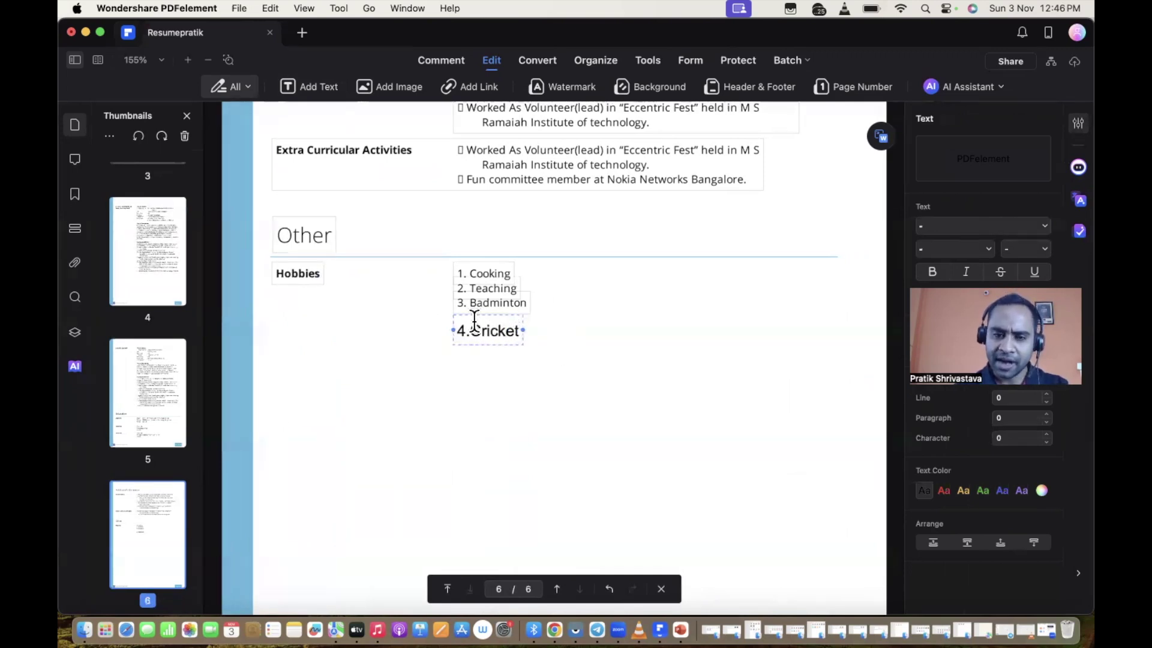
left_click_drag(456, 330, 525, 332)
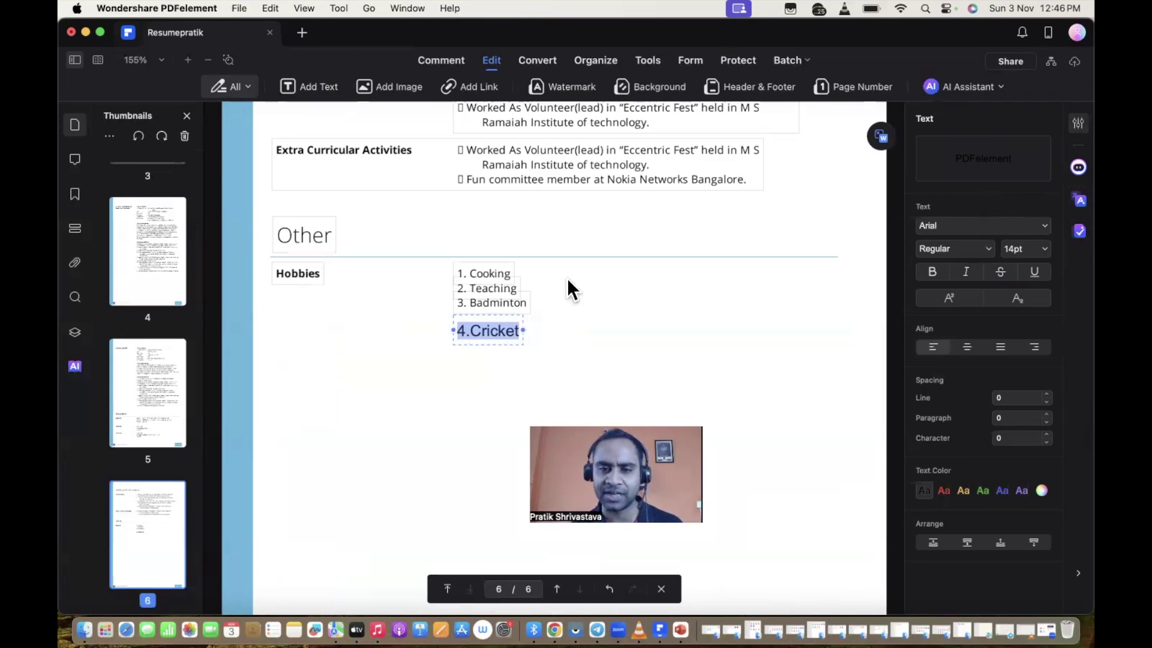
left_click(491, 273)
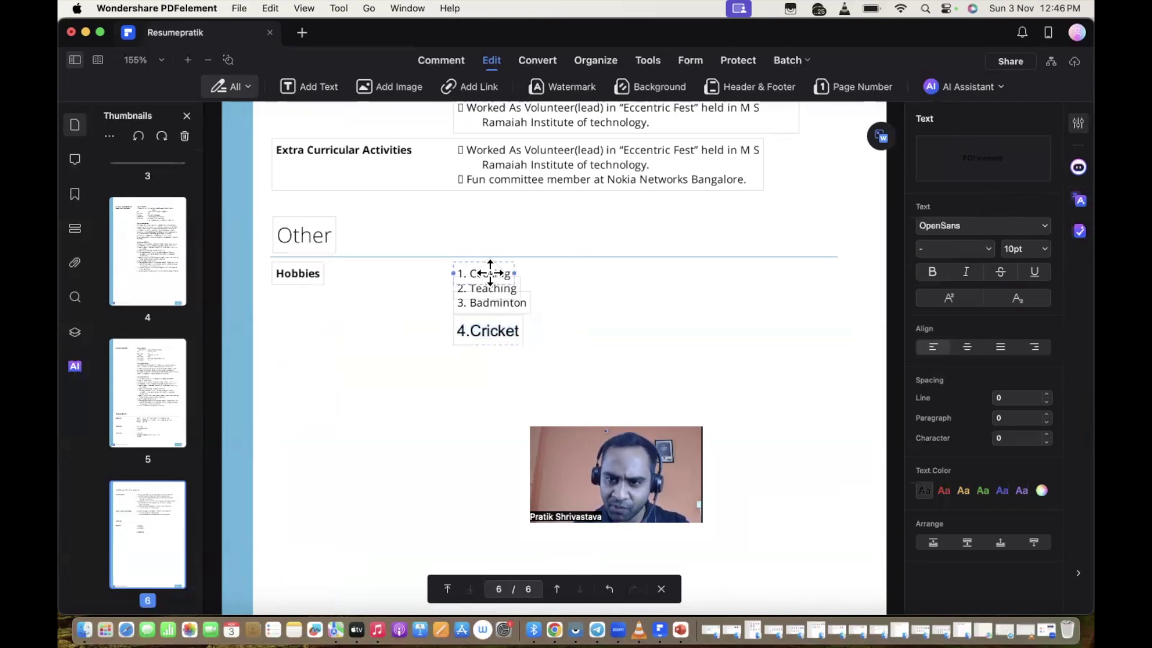
left_click(498, 339)
left_click(955, 226)
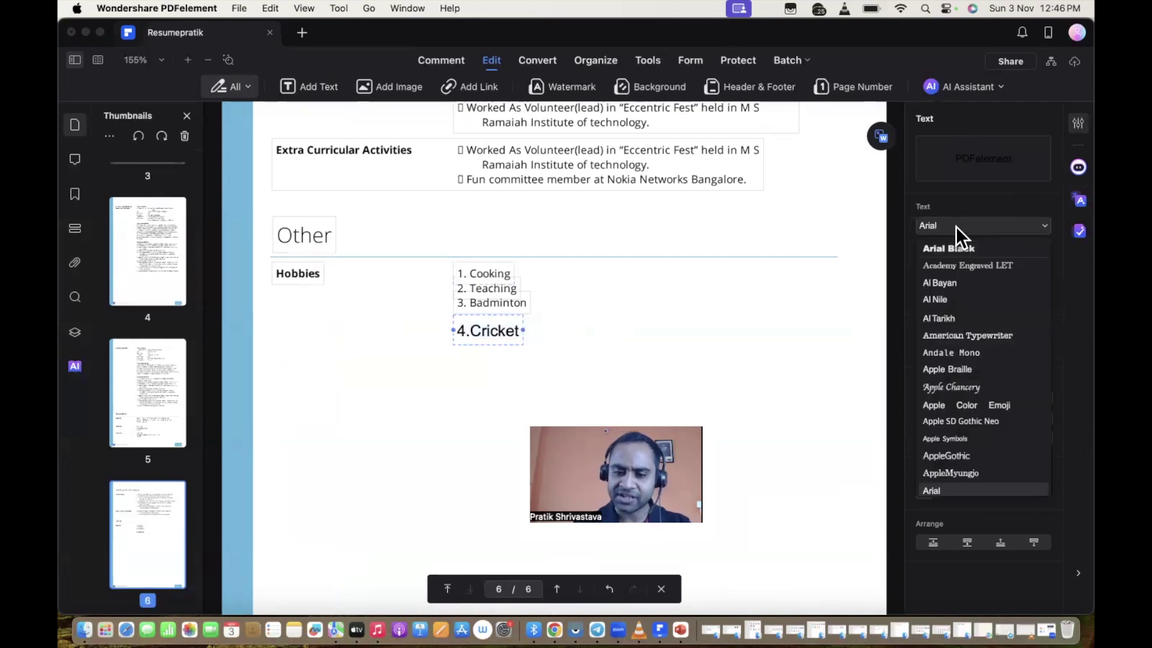
scroll(962, 398, "down", 15)
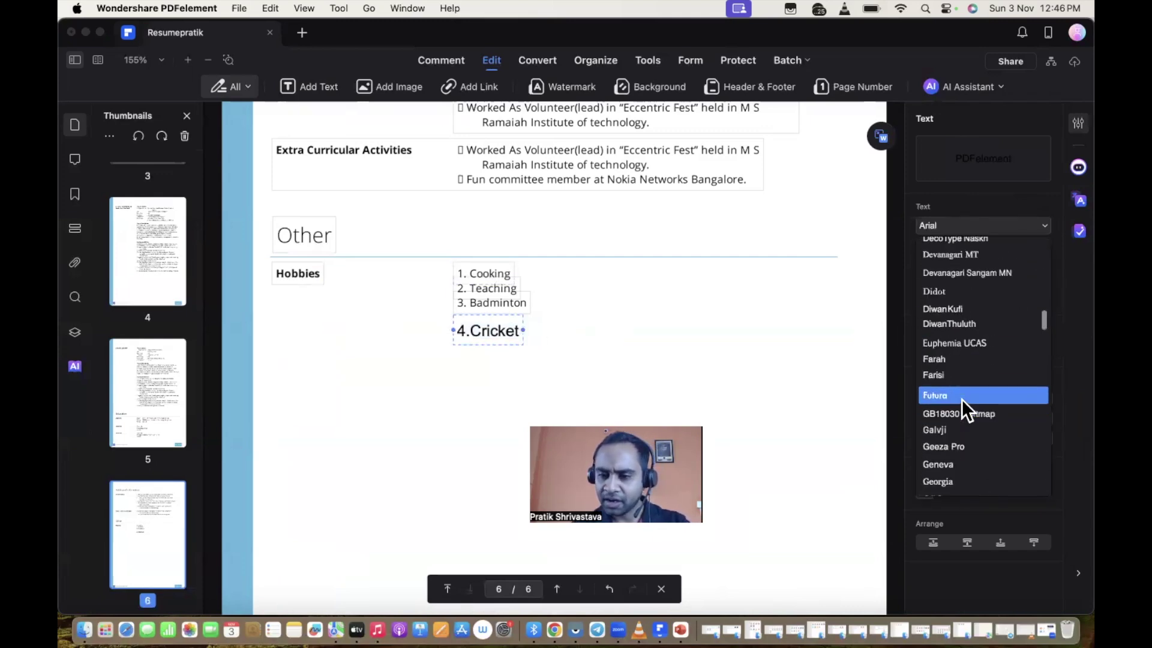
scroll(962, 398, "down", 10)
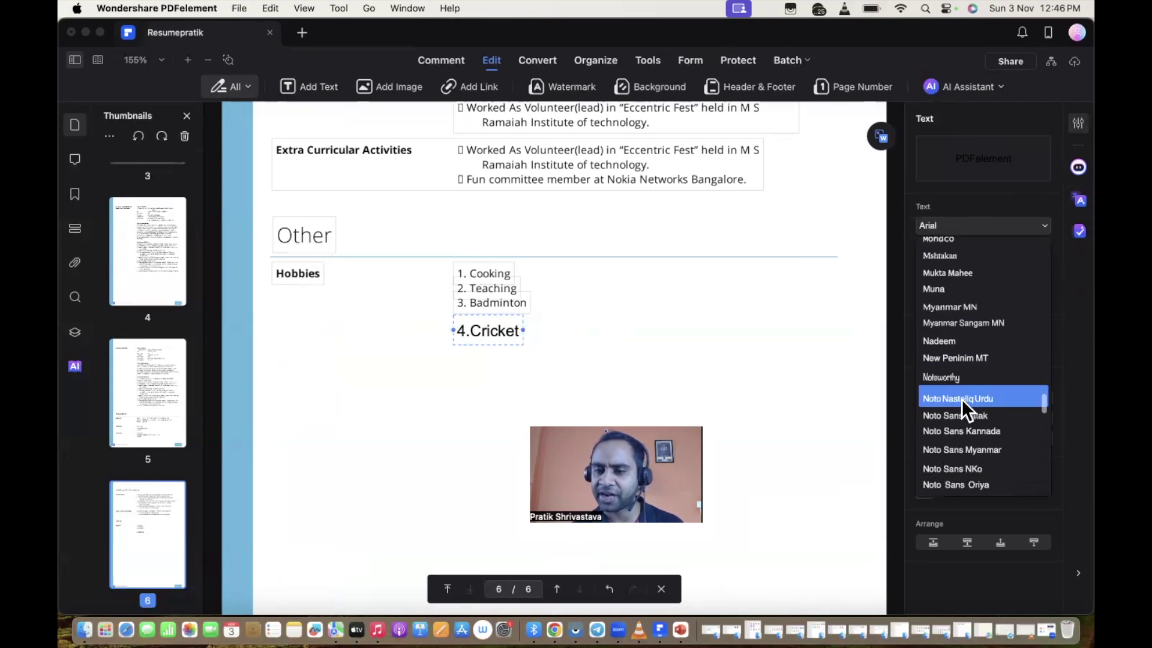
scroll(963, 398, "down", 6)
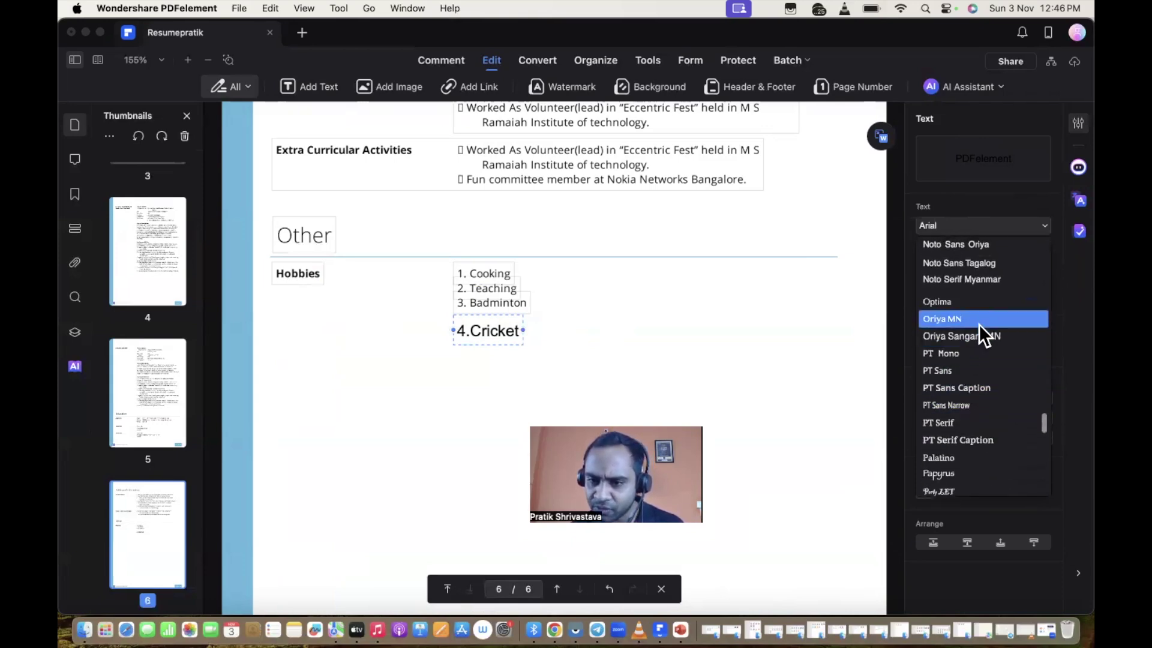
scroll(978, 324, "up", 10)
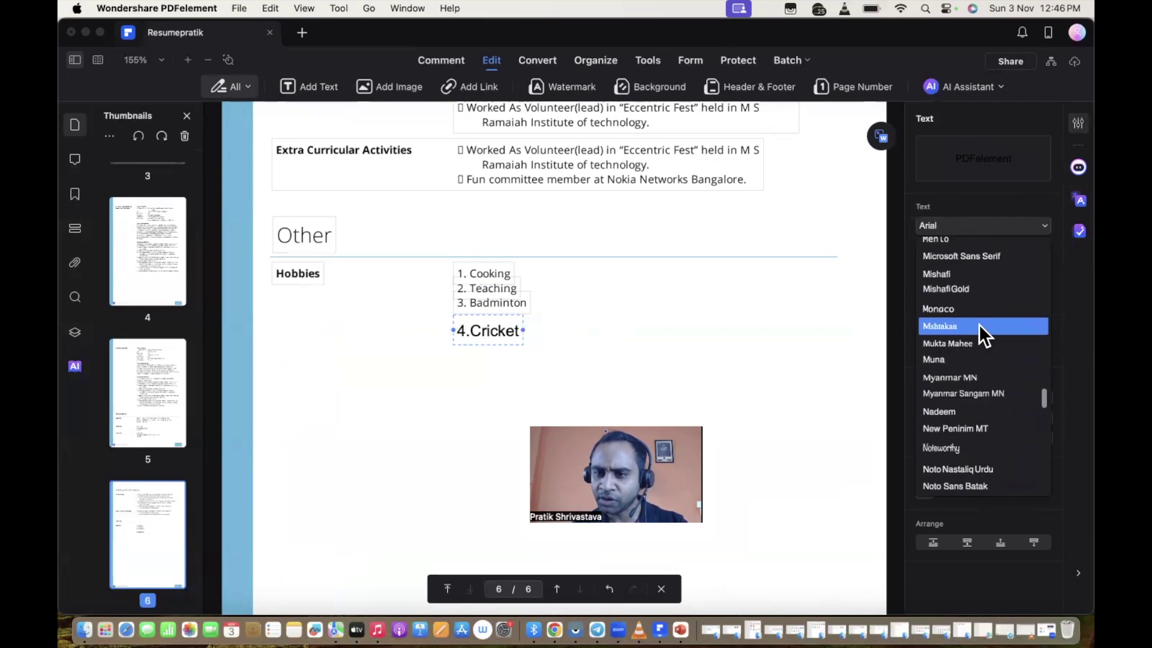
scroll(978, 324, "up", 5)
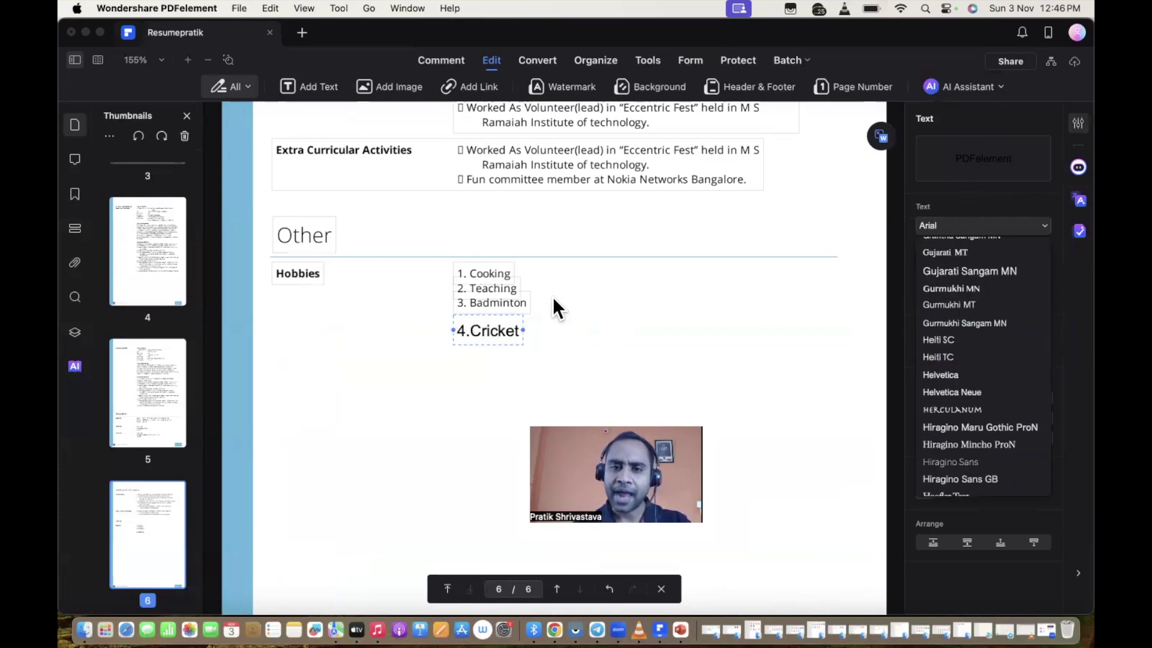
scroll(459, 303, "up", 2)
scroll(459, 303, "down", 1)
scroll(459, 302, "down", 1)
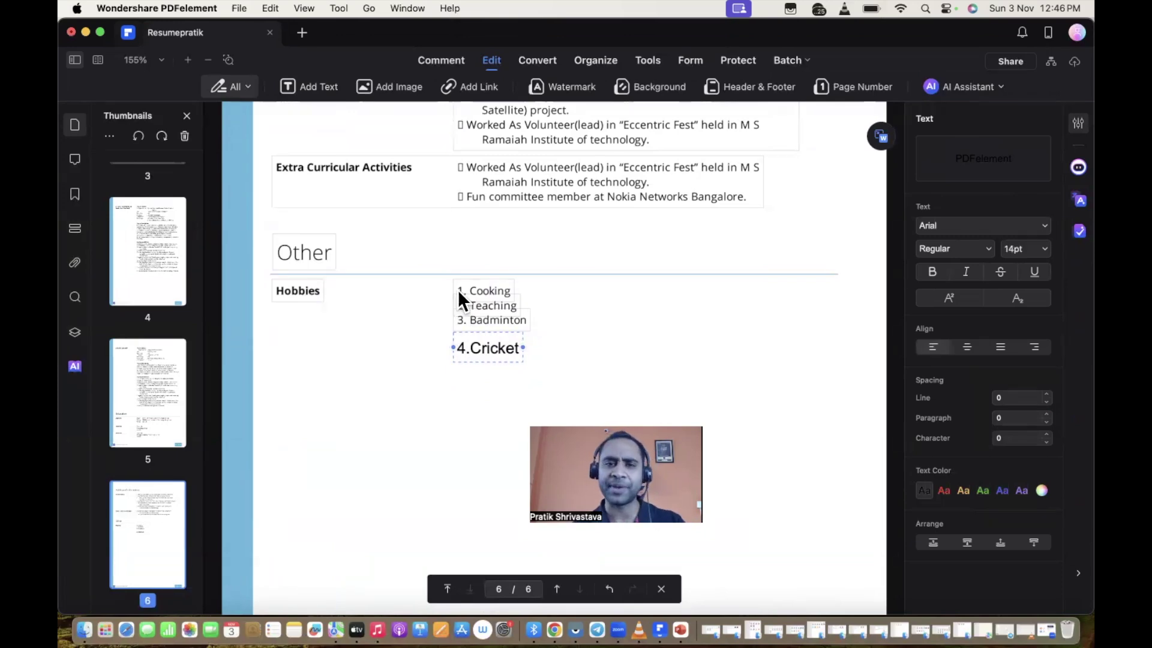
- Create a new signature from the Signature image in the RESUME folder
left_click(445, 62)
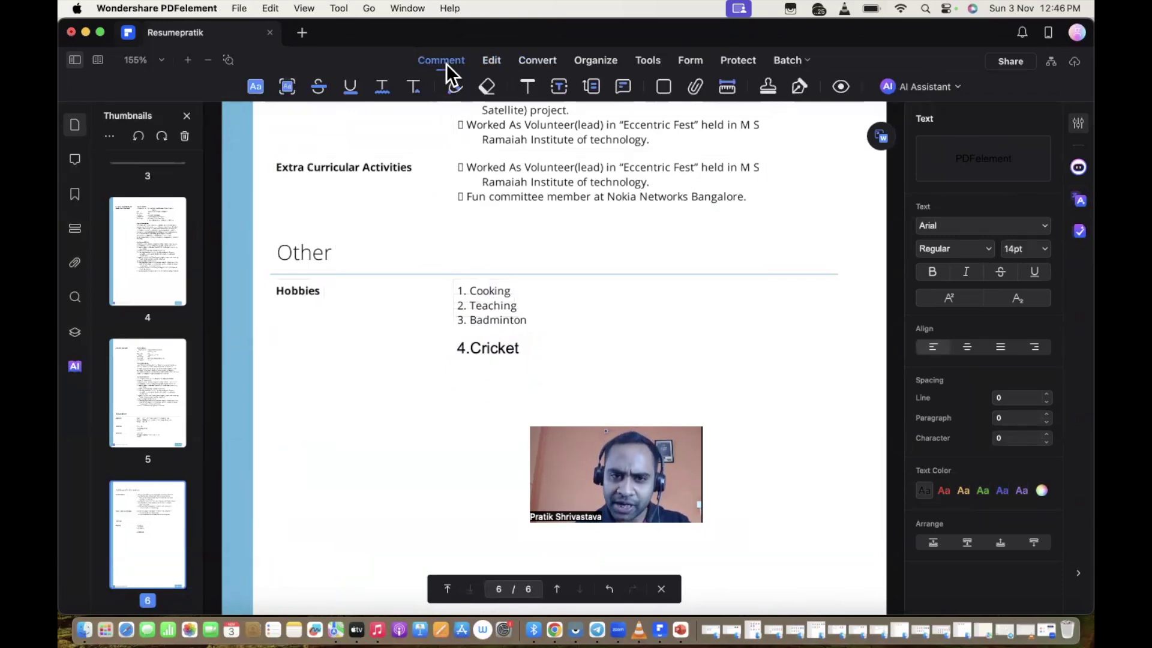
left_click(798, 85)
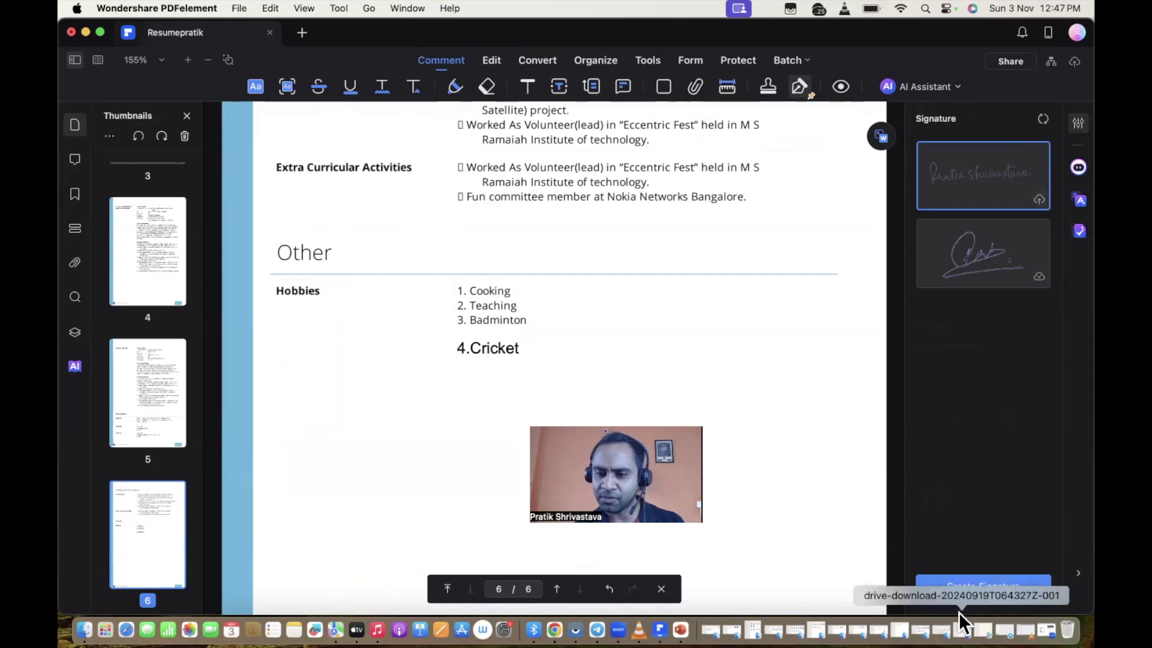
left_click(986, 584)
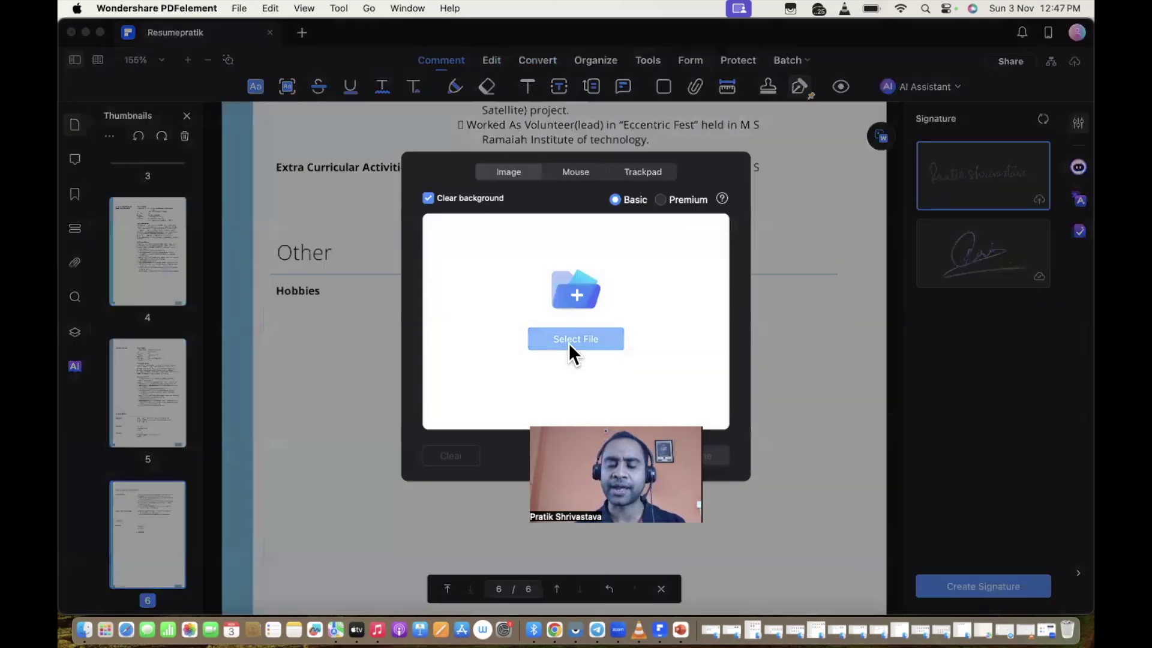
left_click(568, 340)
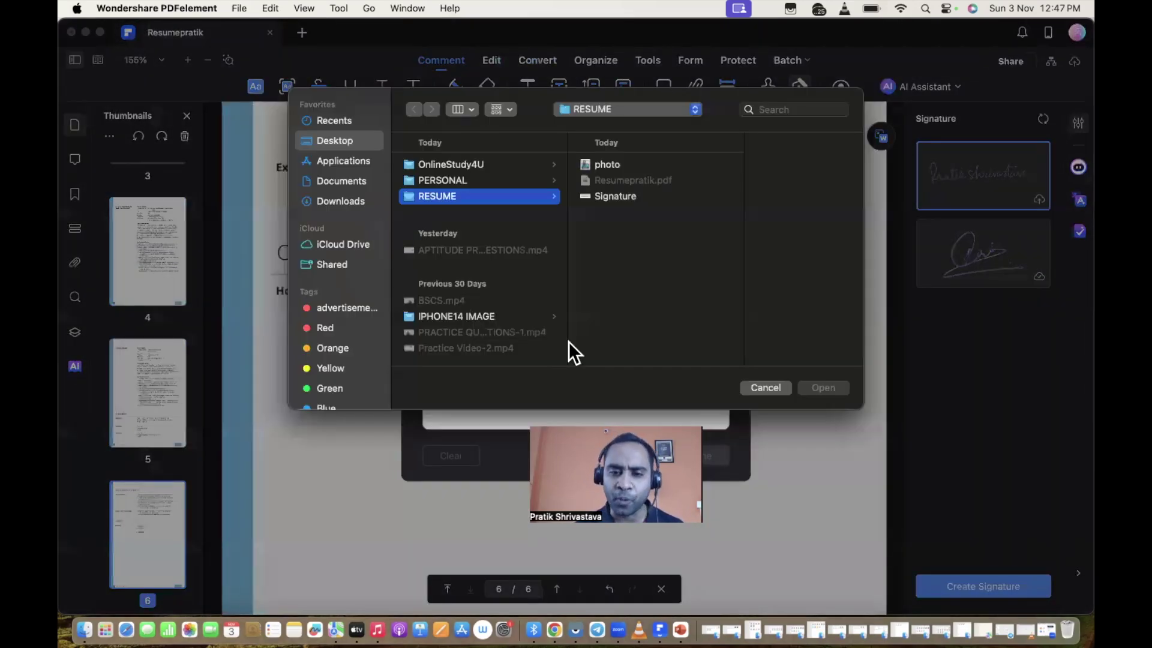
left_click(607, 197)
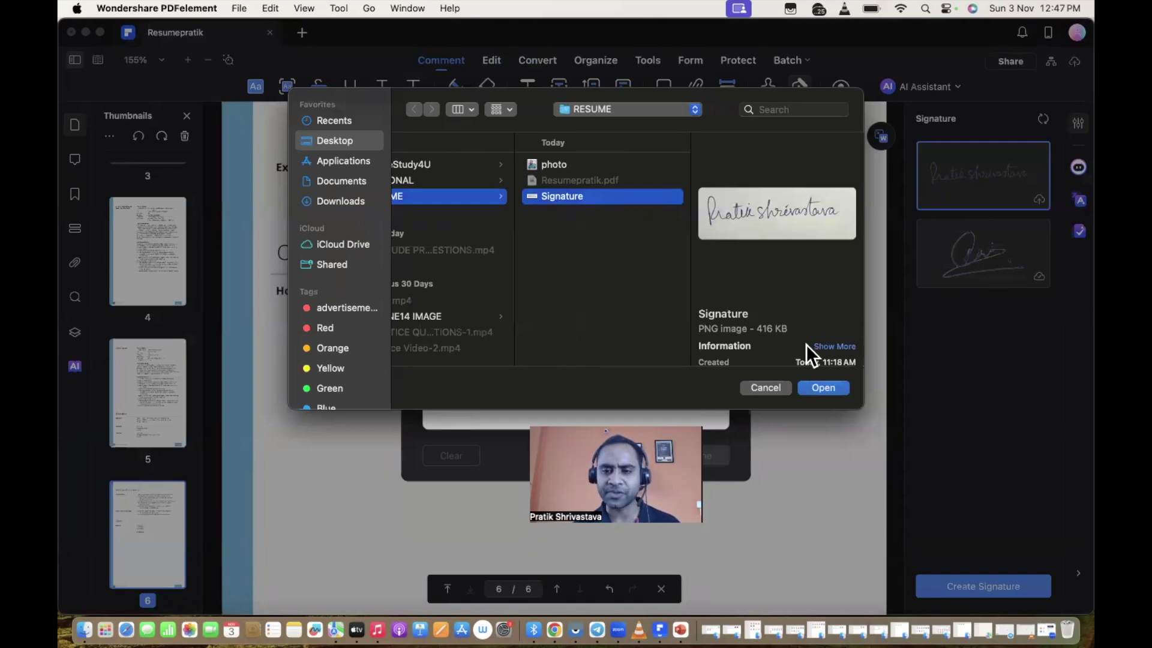
left_click(816, 389)
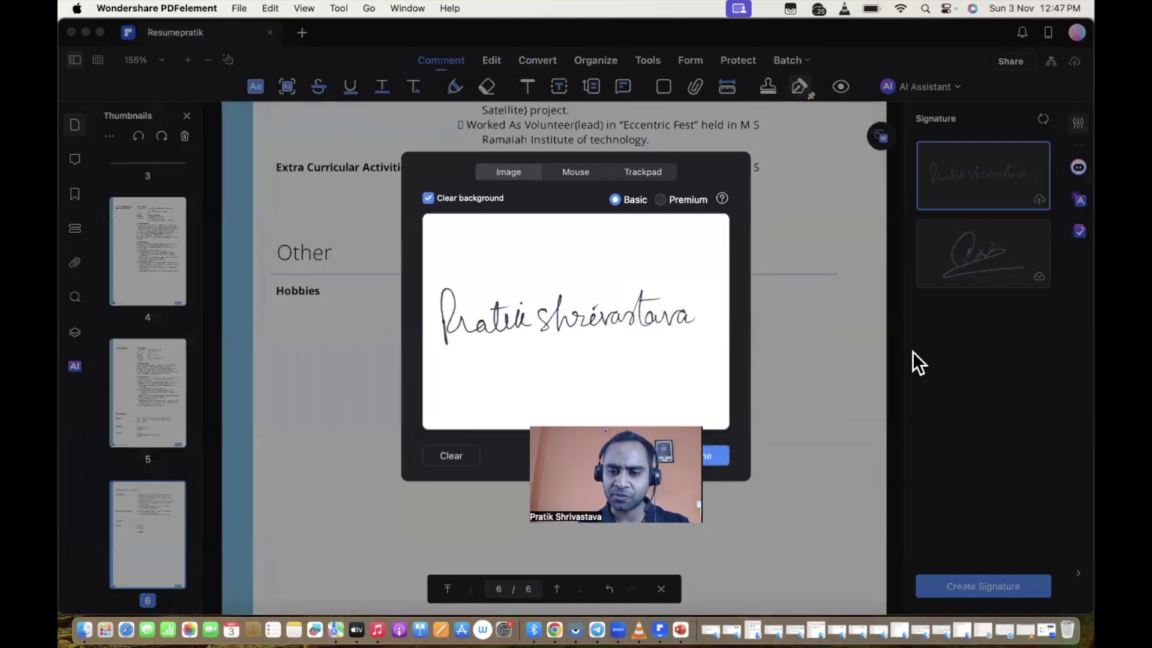
left_click(690, 454)
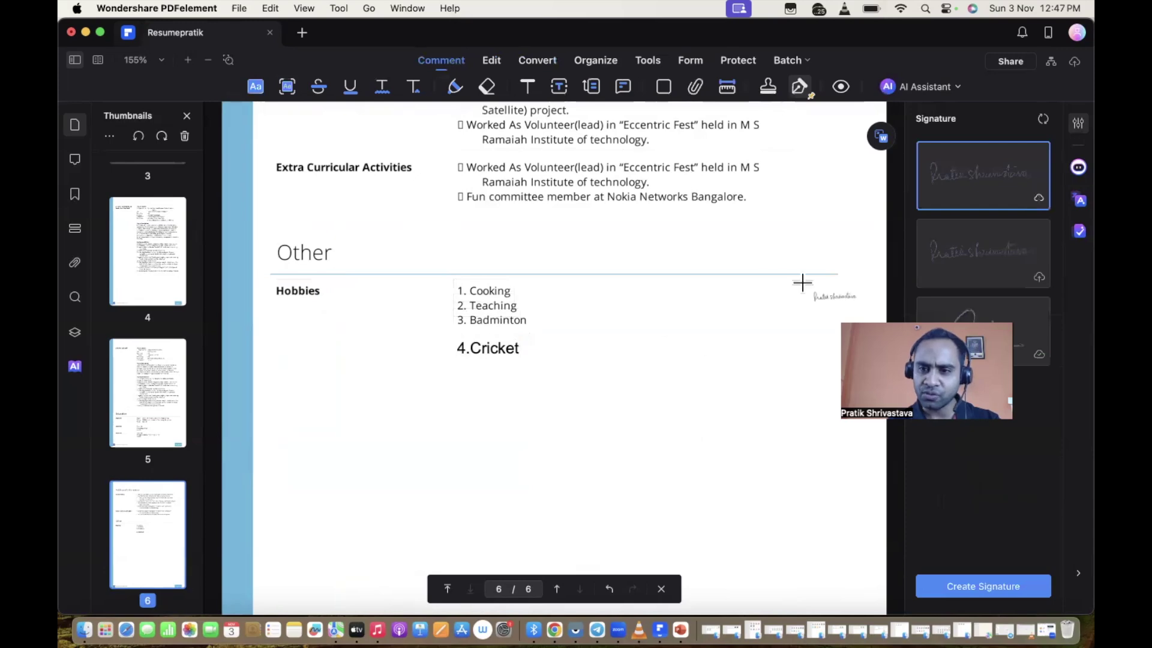
- Place the signature below the Hobbies list on page 6 and shrink it
left_click(304, 394)
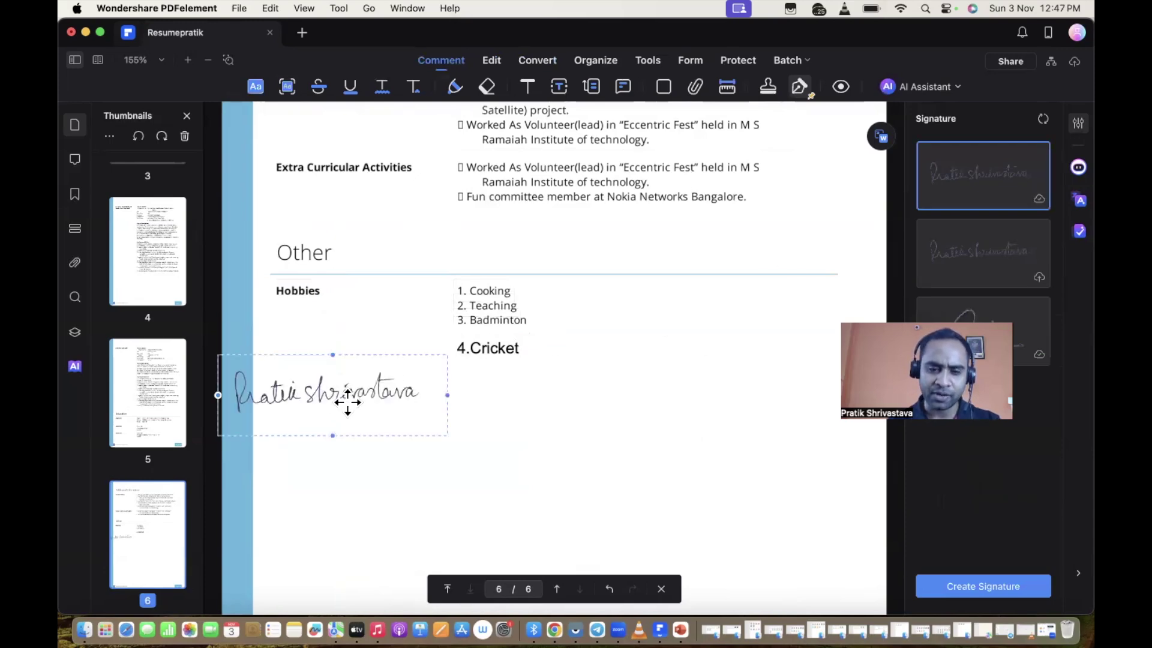
left_click_drag(348, 404, 390, 416)
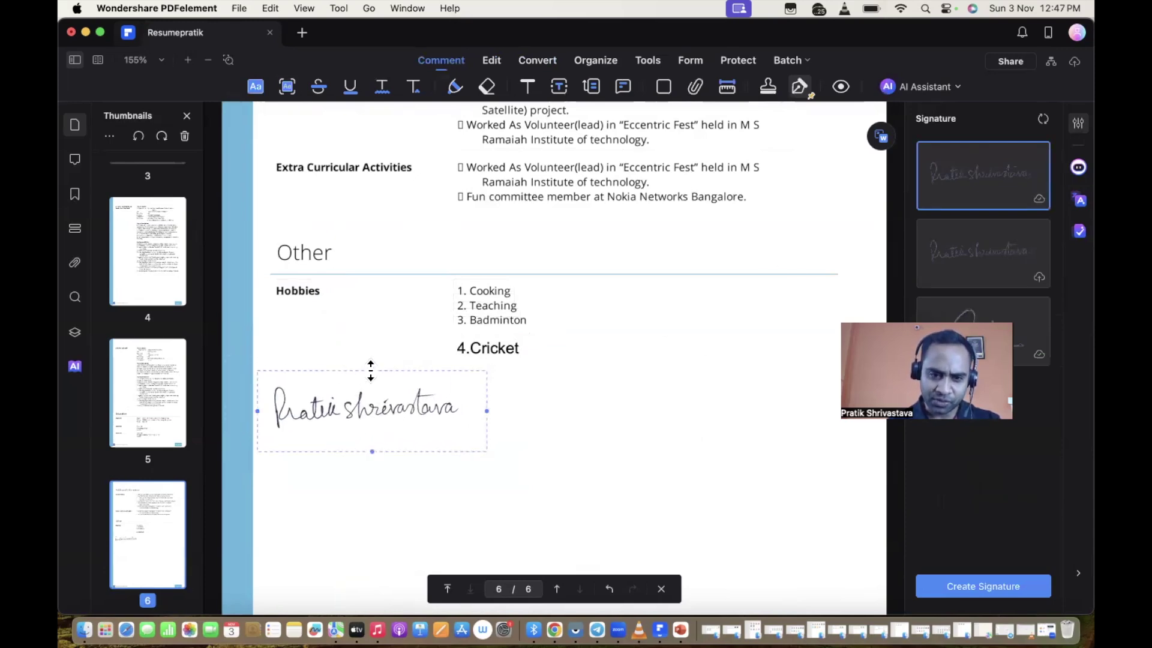
mouse_move(372, 371)
left_mouse_down()
mouse_move(366, 412)
mouse_move(391, 321)
mouse_move(378, 386)
mouse_move(360, 384)
mouse_move(333, 430)
left_mouse_up()
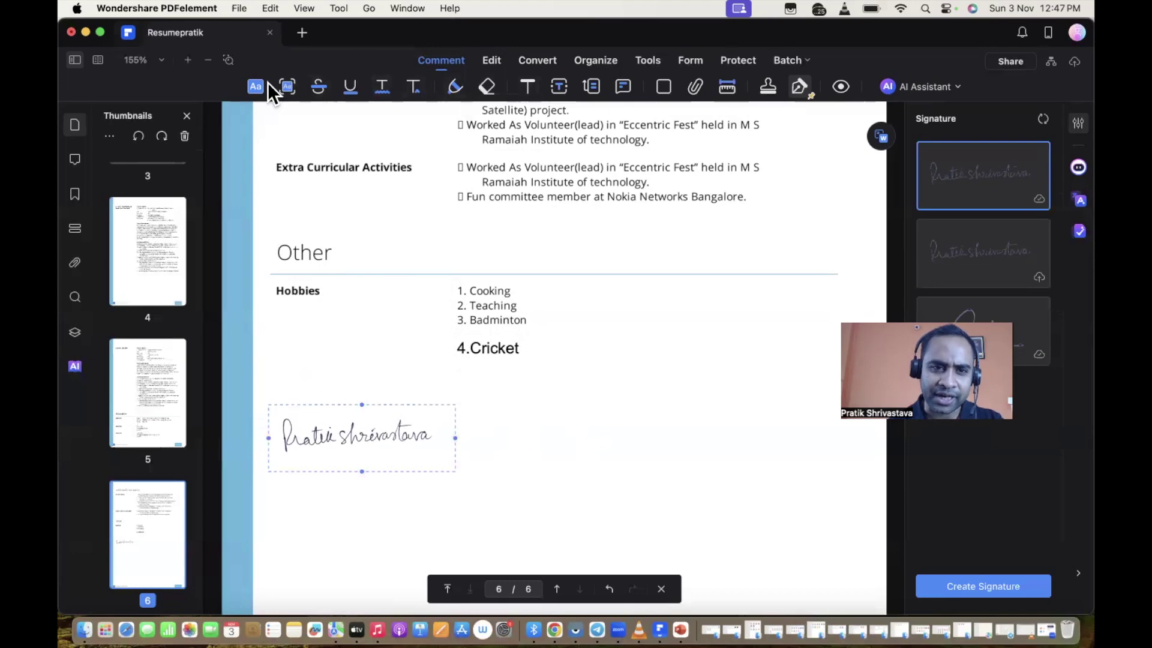
- Add a 'SIGNATURE' text label positioned just above the handwritten signature on page 6
left_click(486, 61)
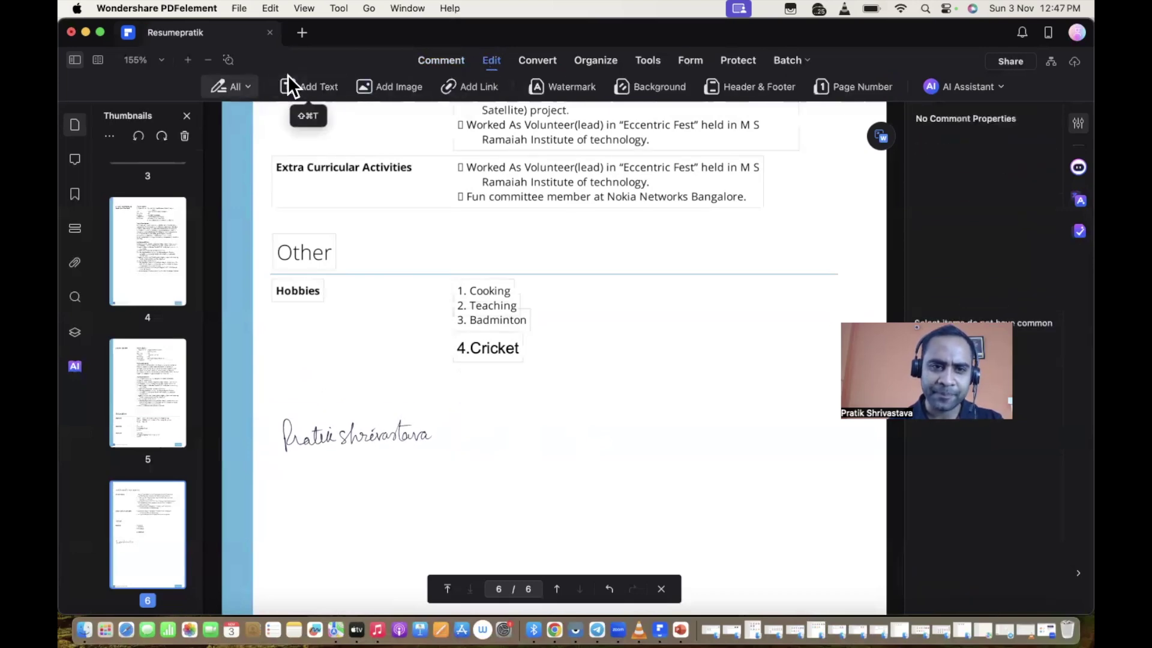
left_click(318, 86)
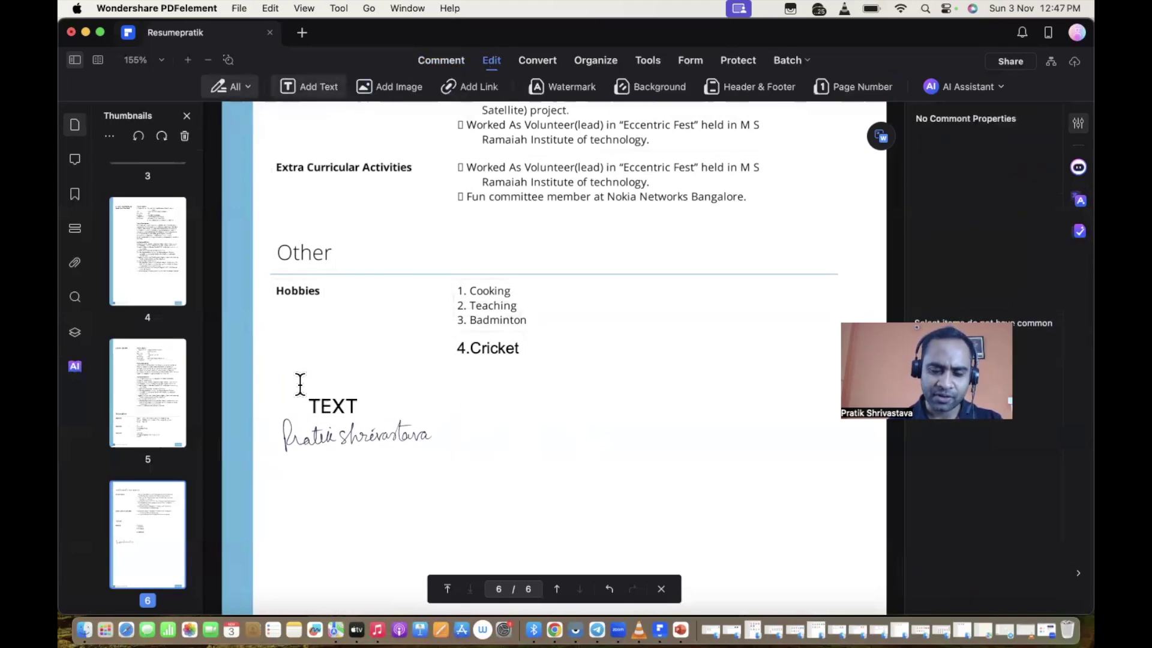
left_click(304, 384)
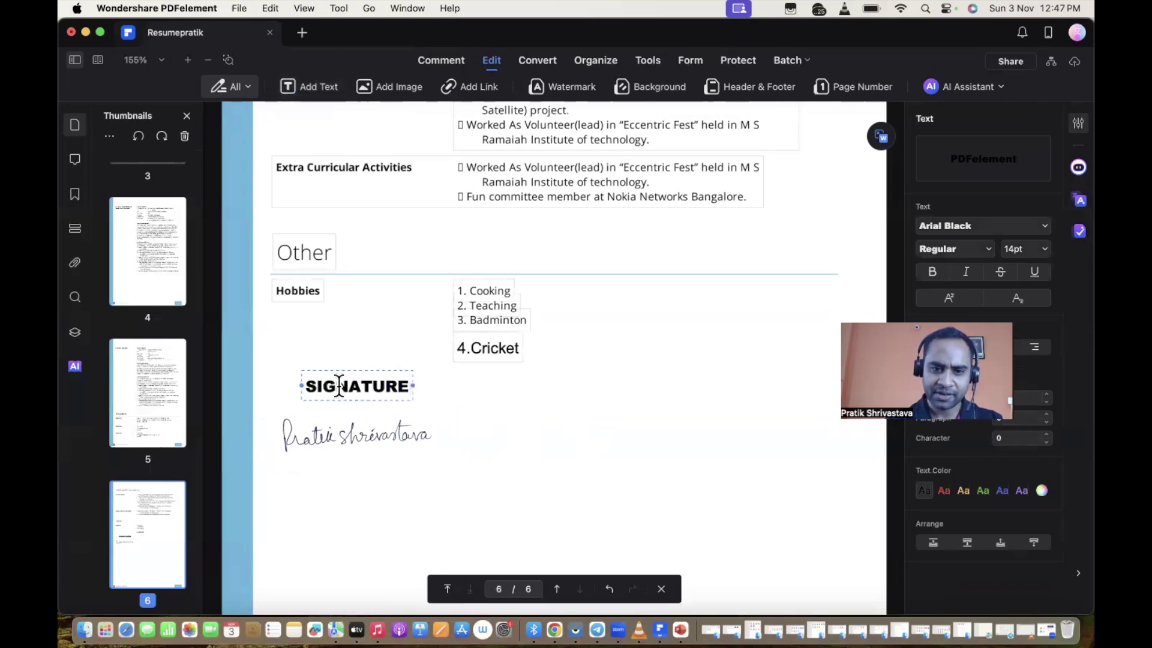
type("SIGNATURE")
left_click(390, 412)
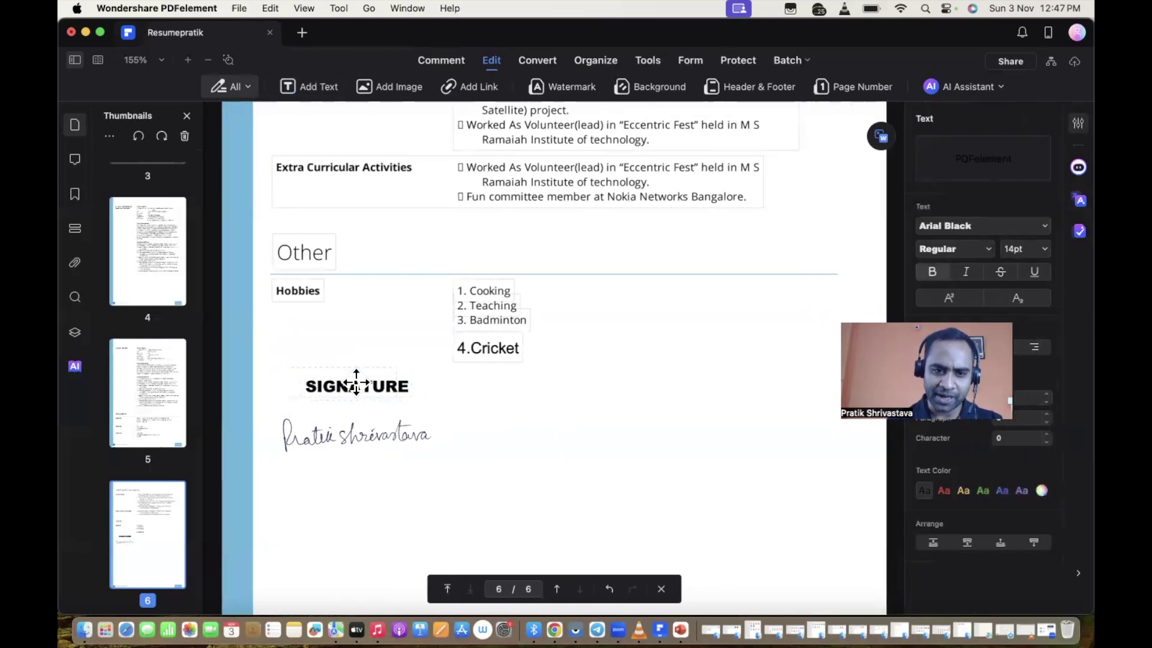
left_click(342, 386)
left_click_drag(360, 390, 365, 390)
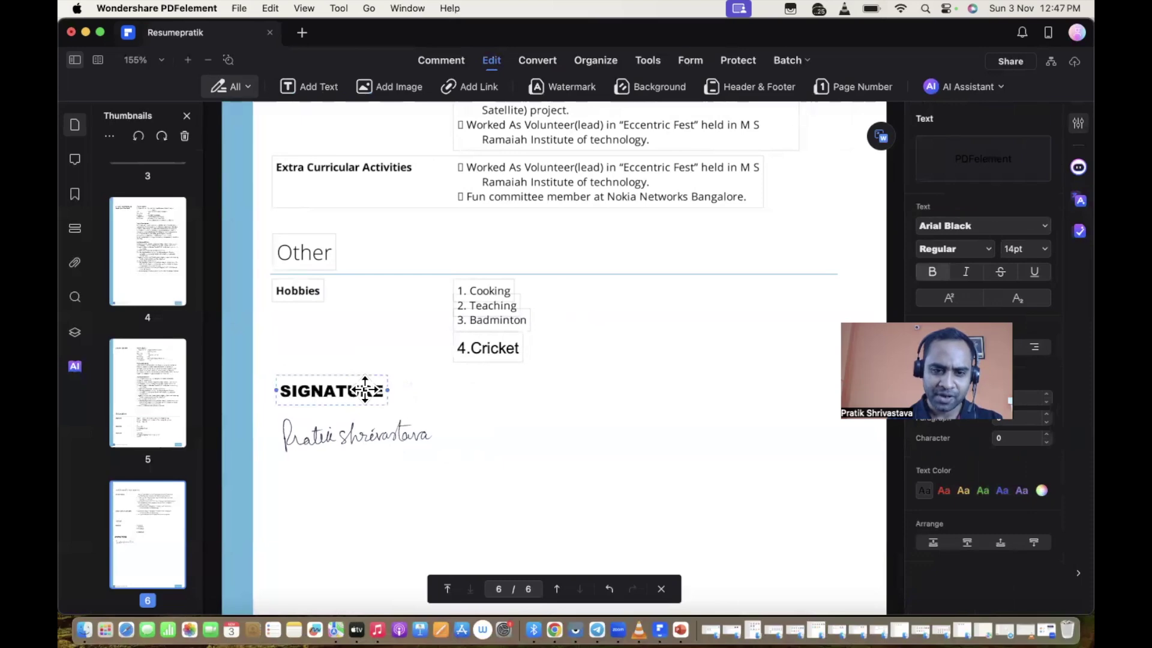
left_click(348, 438)
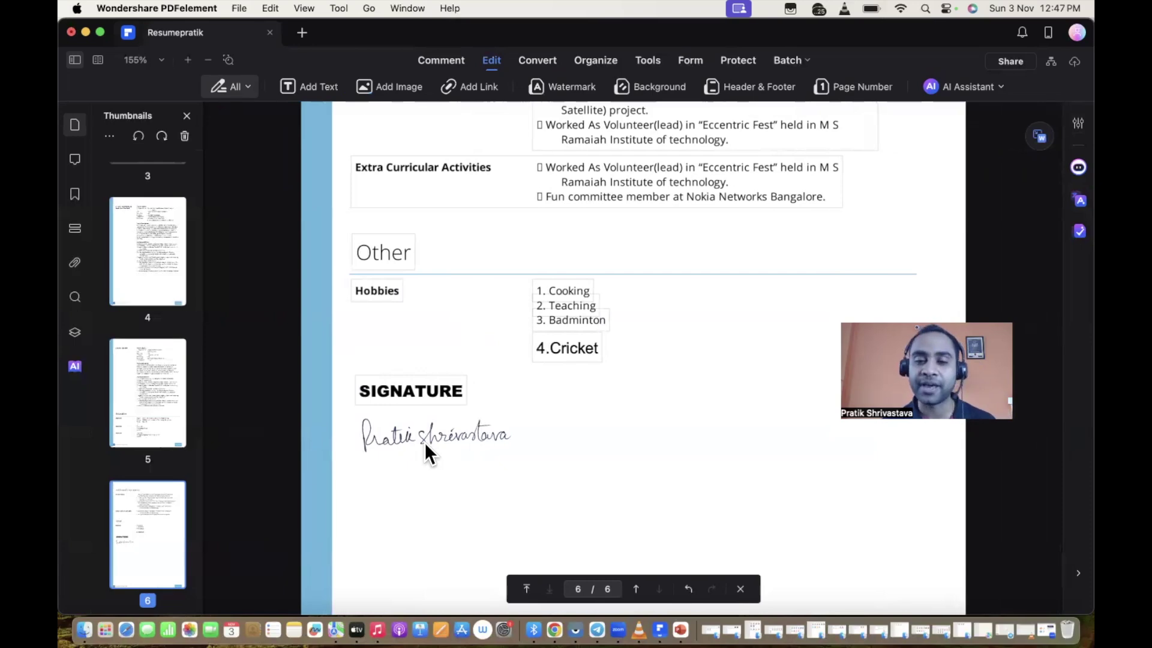
scroll(426, 454, "up", 15)
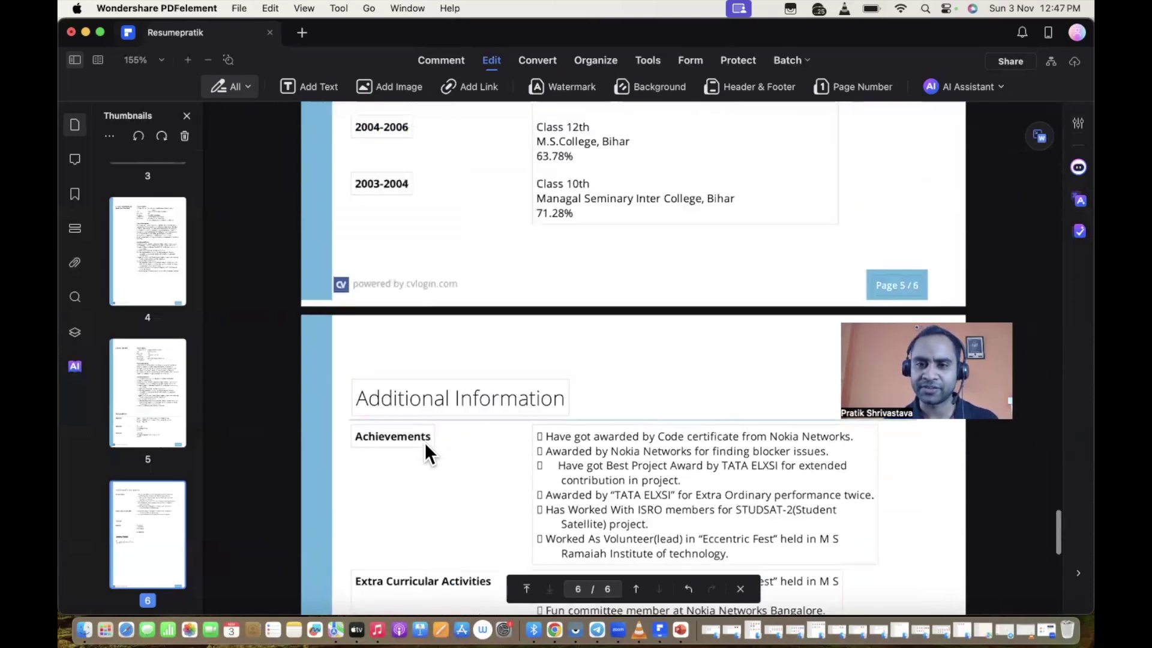
scroll(552, 352, "up", 20)
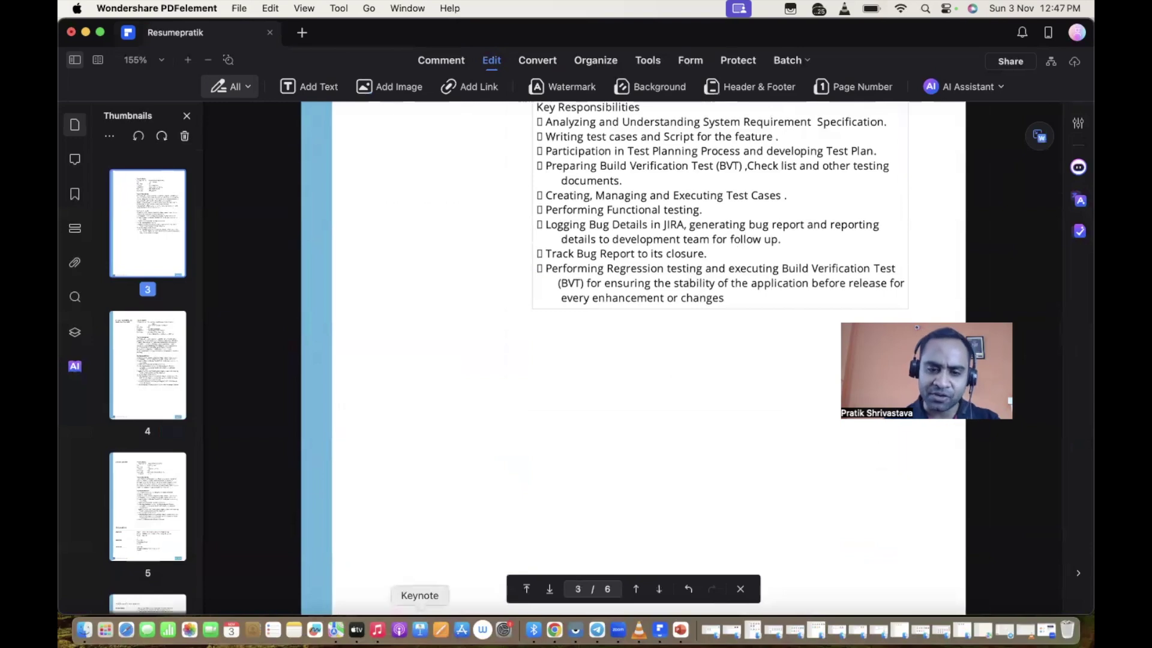
key("super+Tab")
key("Tab")
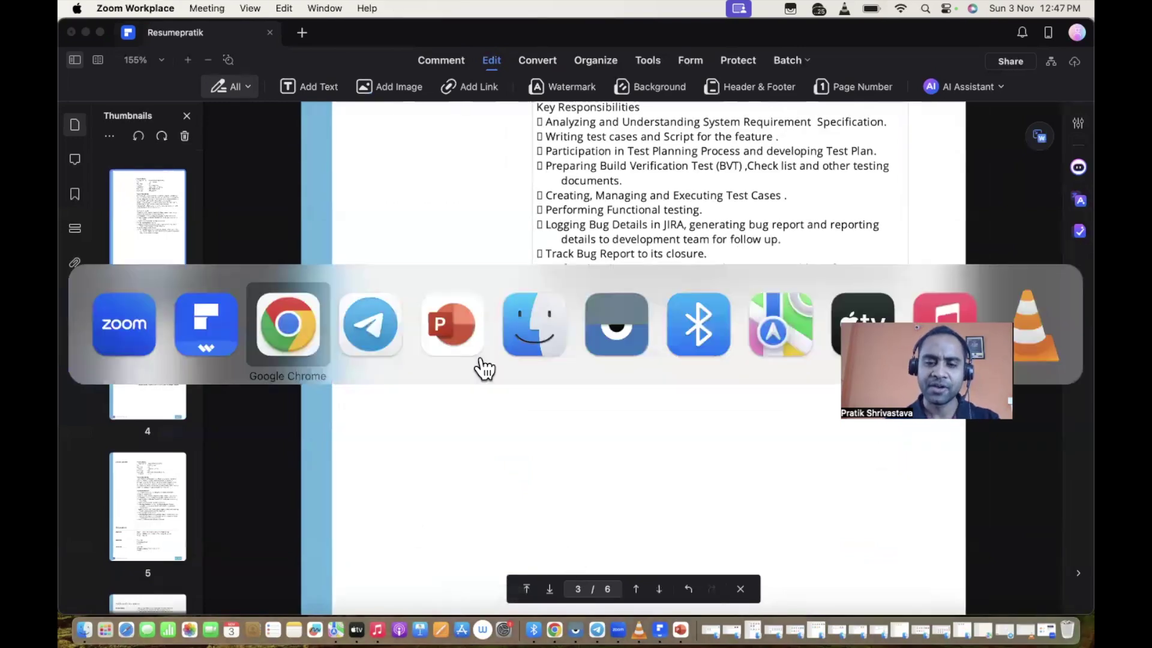
left_click(278, 323)
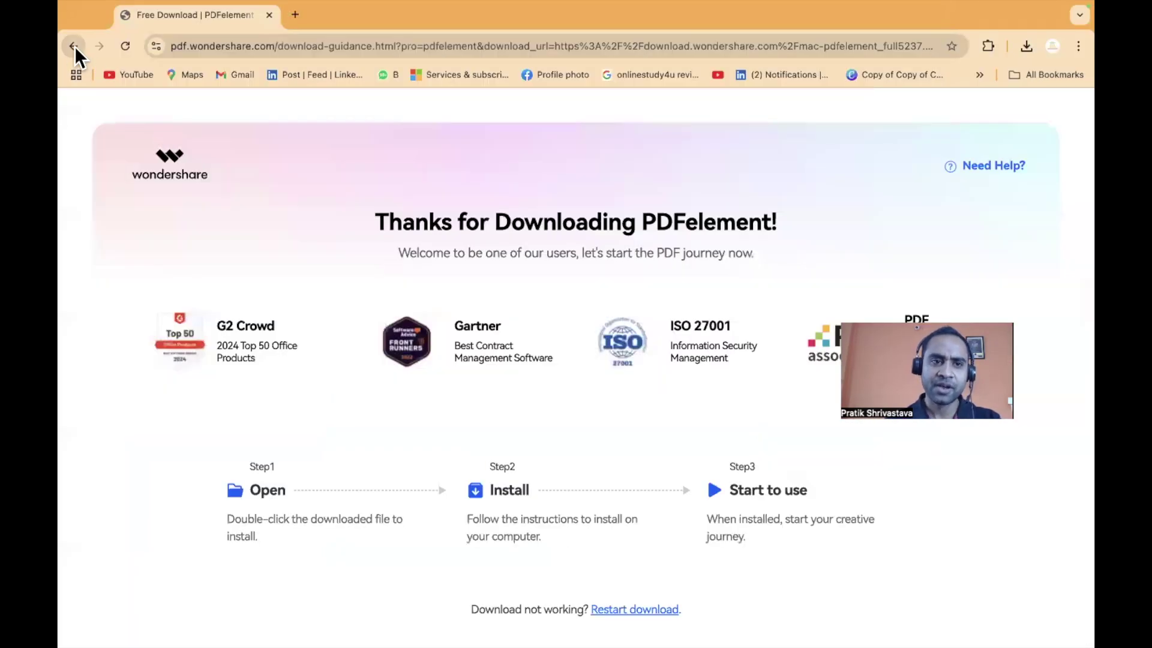
left_click(74, 45)
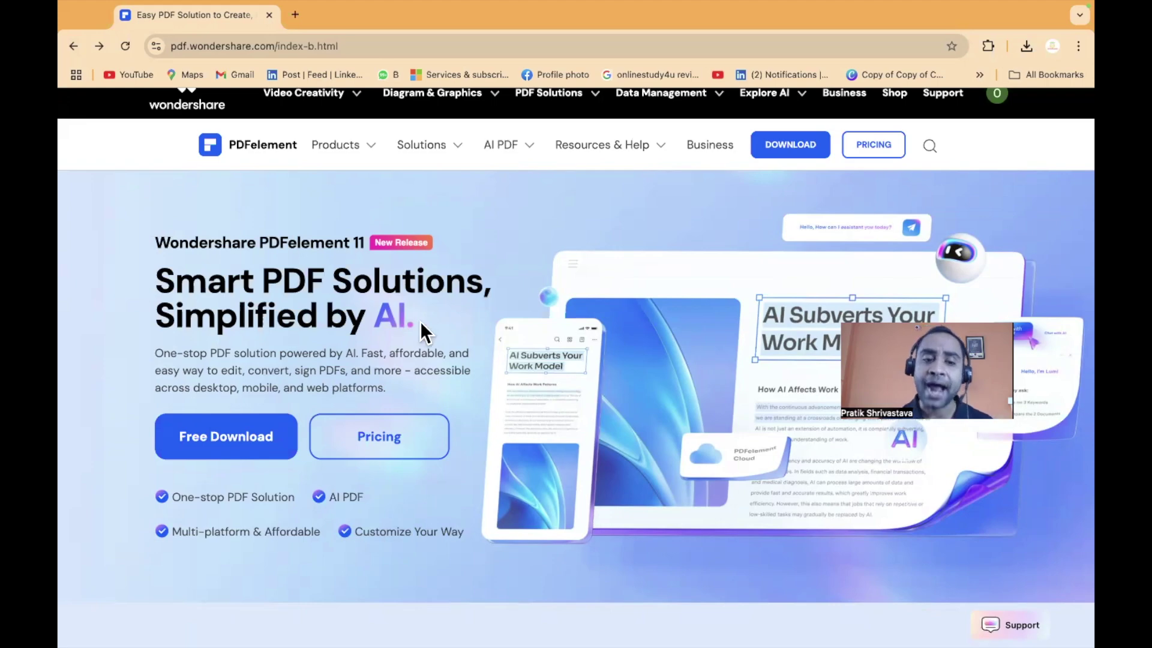
scroll(422, 322, "down", 10)
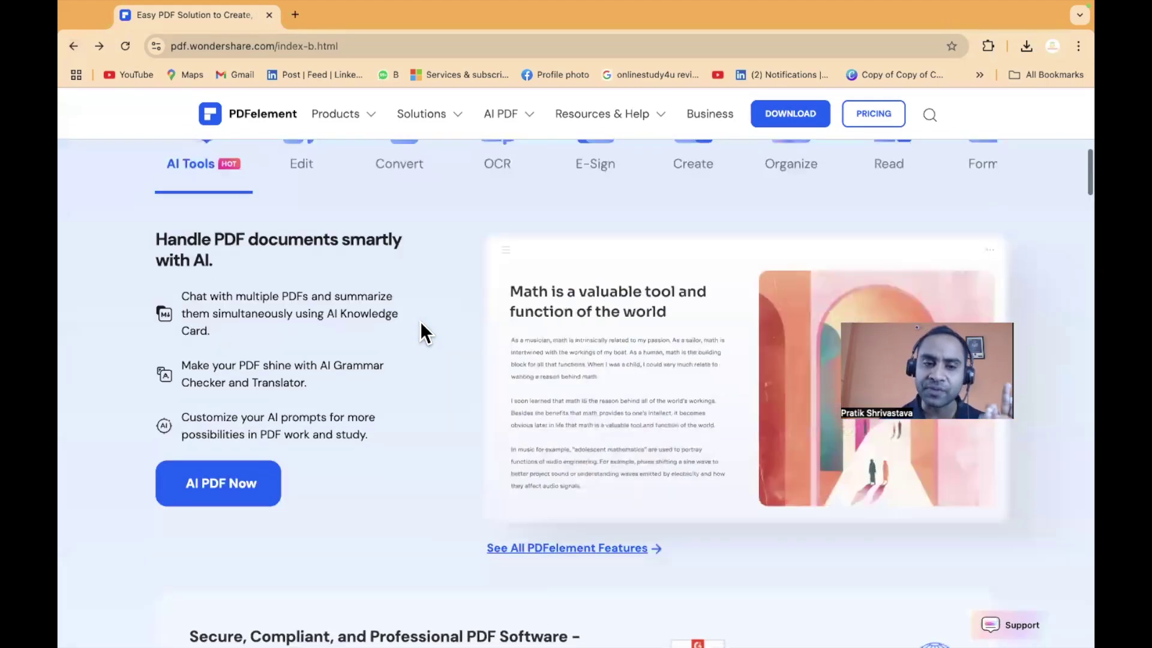
scroll(420, 321, "down", 5)
scroll(420, 322, "up", 15)
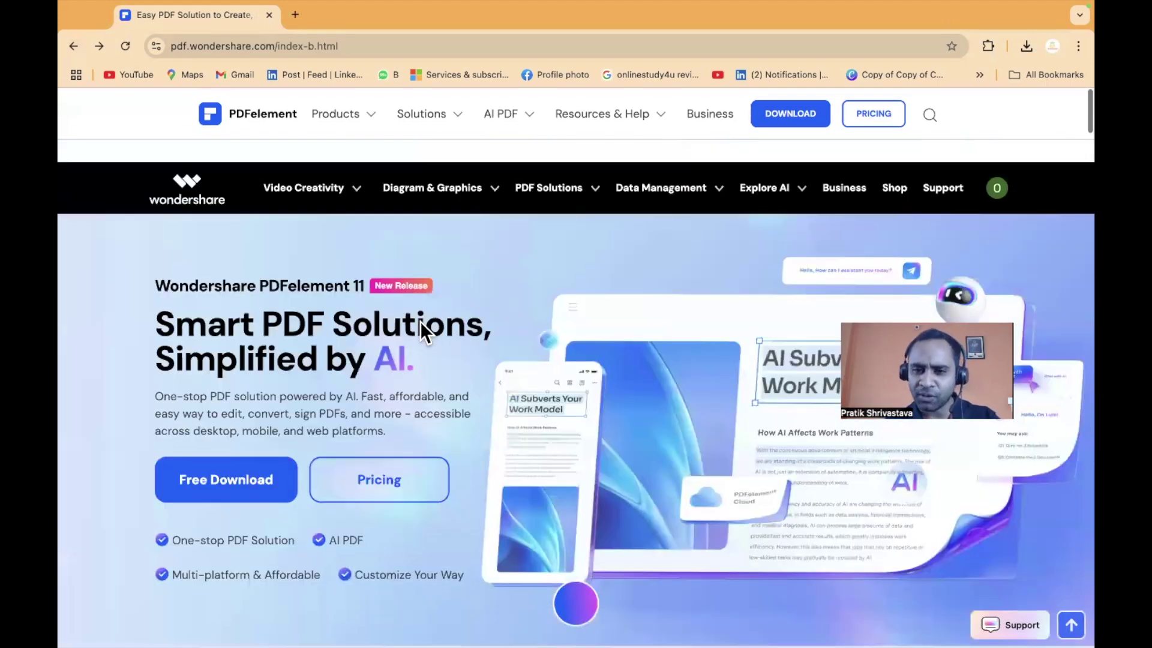
key("super+Tab")
scroll(554, 341, "down", 10)
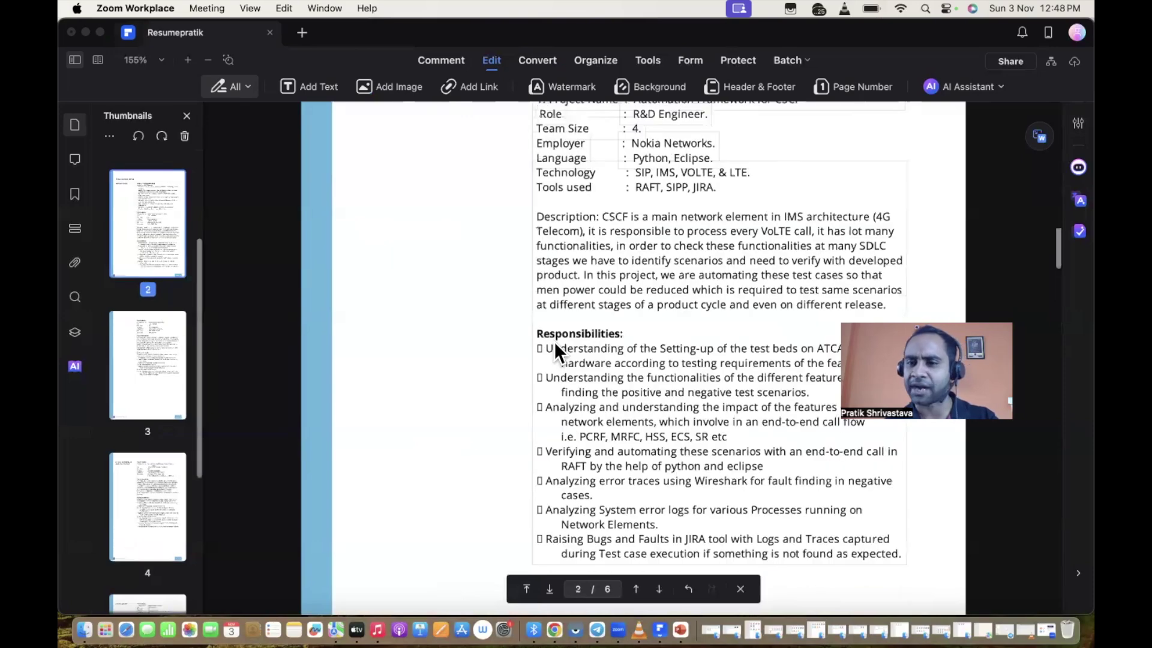
scroll(553, 350, "up", 15)
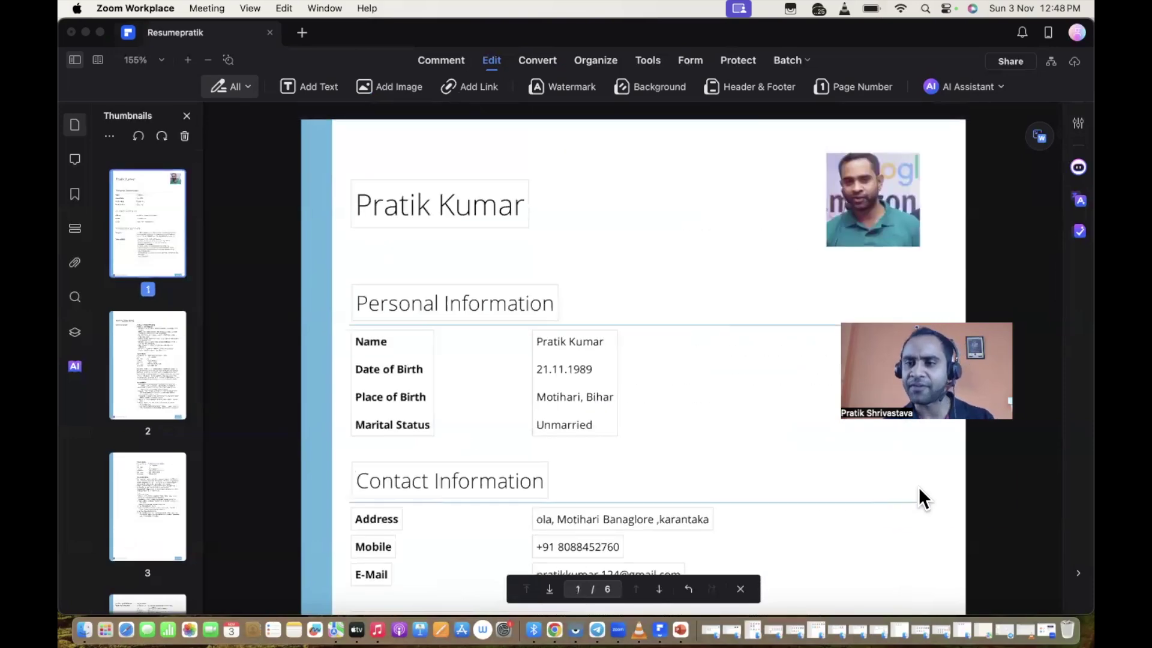
- Ask the Chat With PDF assistant 'How to add the text?'
left_click(1078, 168)
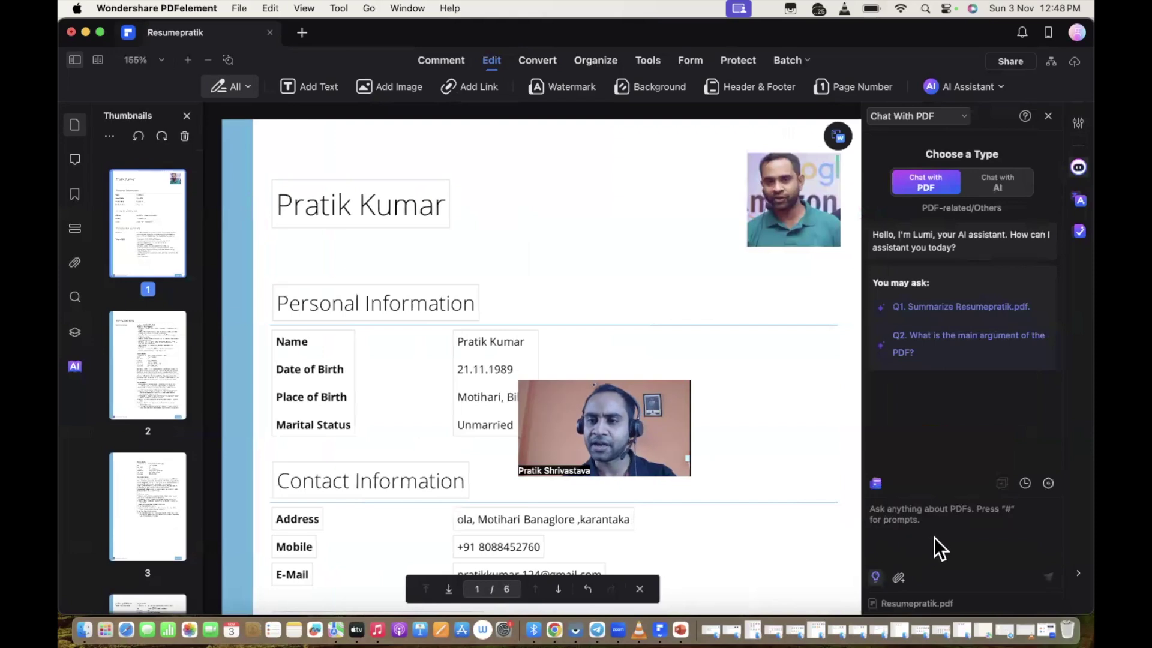
left_click(911, 521)
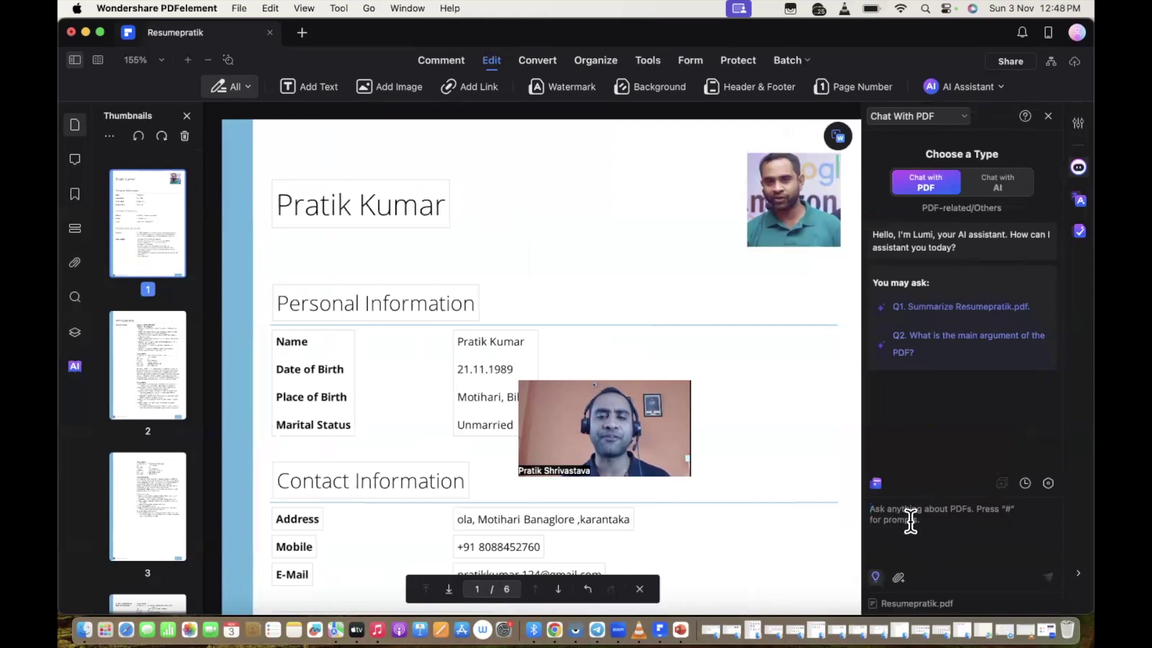
type("How ")
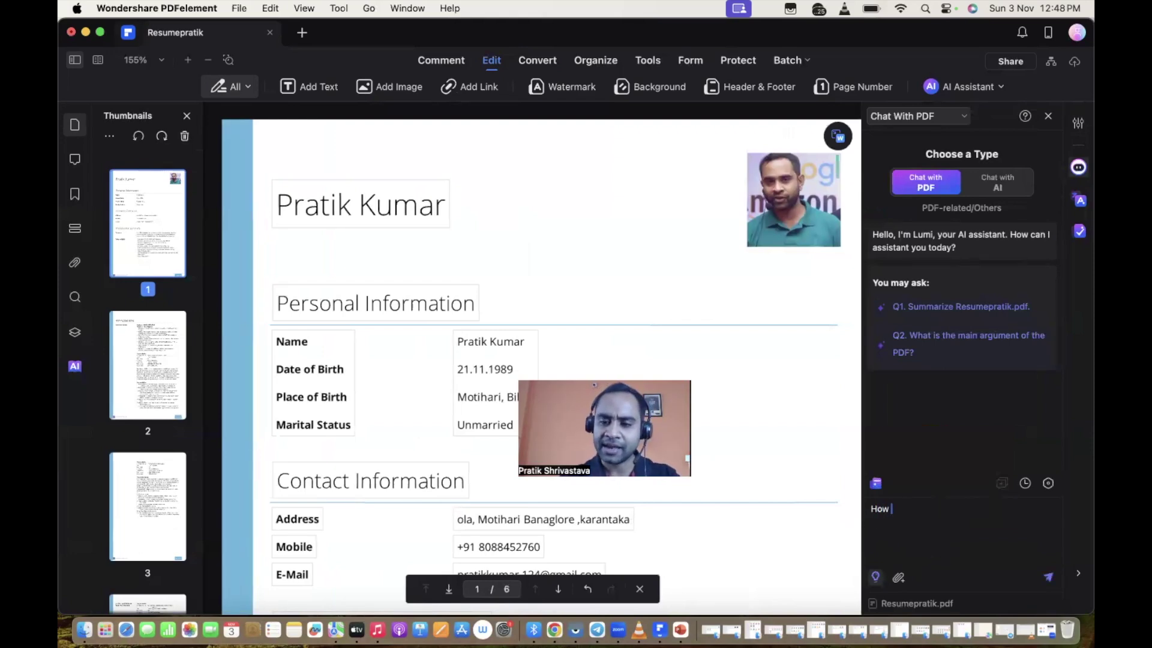
type("to add the ")
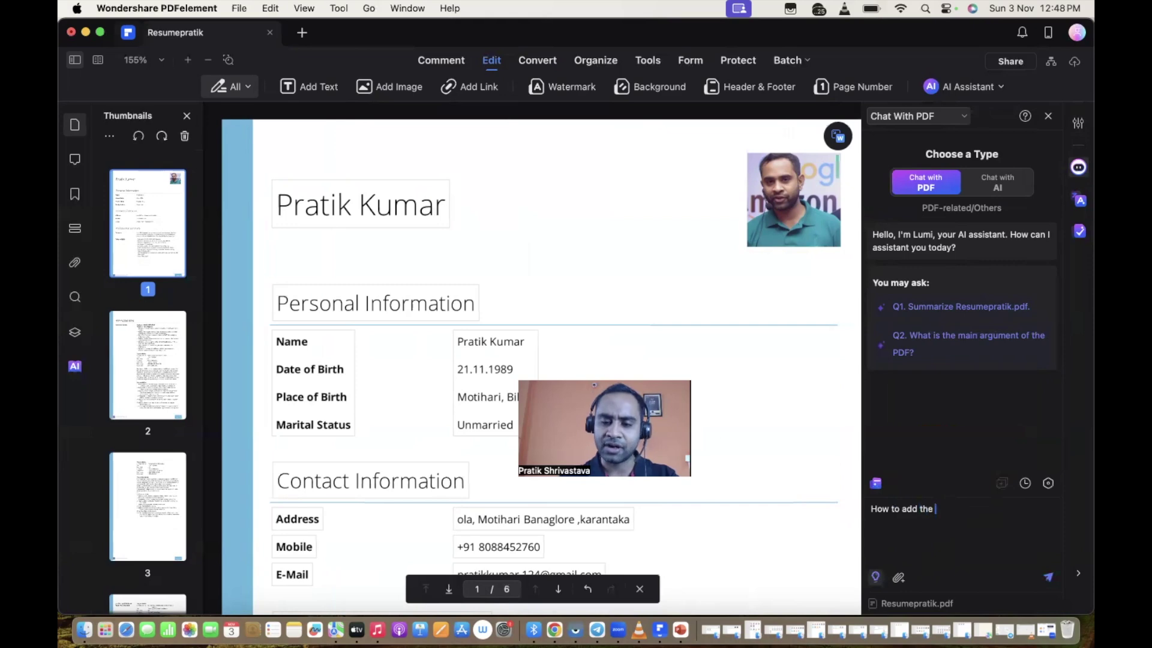
type("text?")
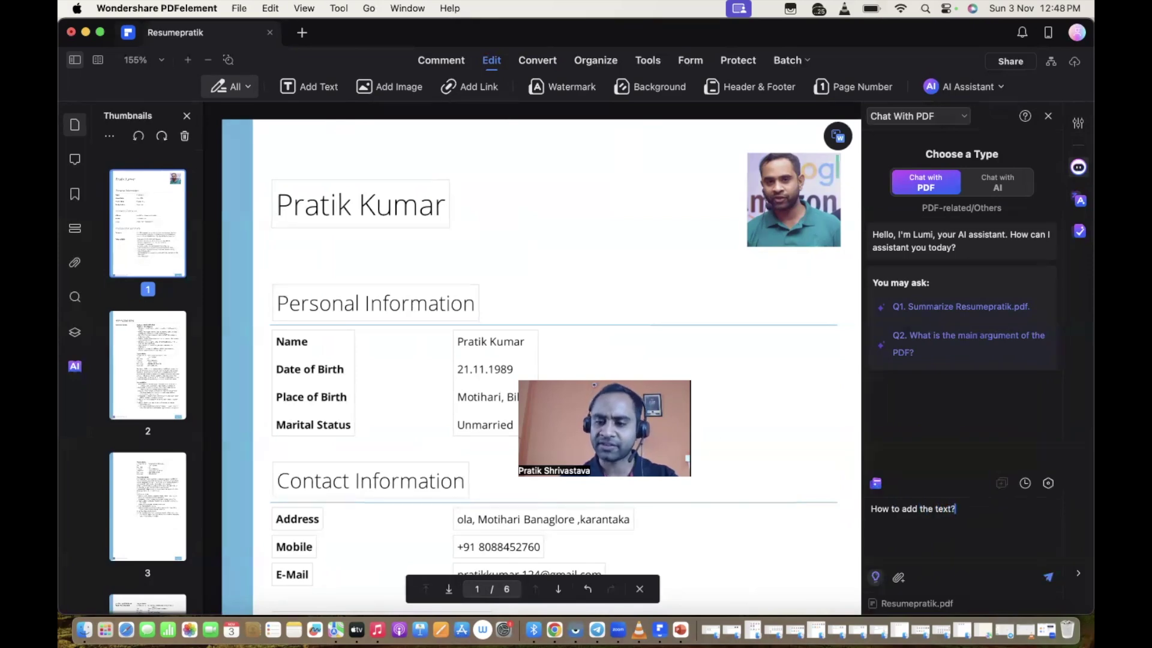
left_click(1049, 577)
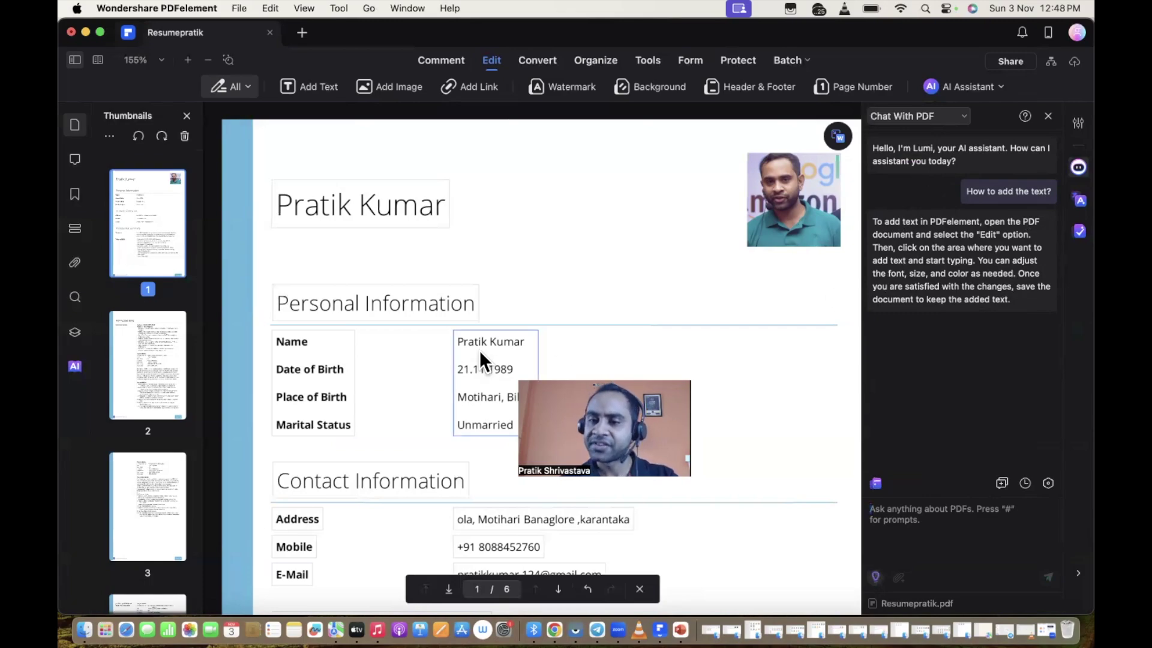
- Set the 4.Cricket text box to 10pt and nudge it into line beneath Badminton
scroll(455, 358, "down", 20)
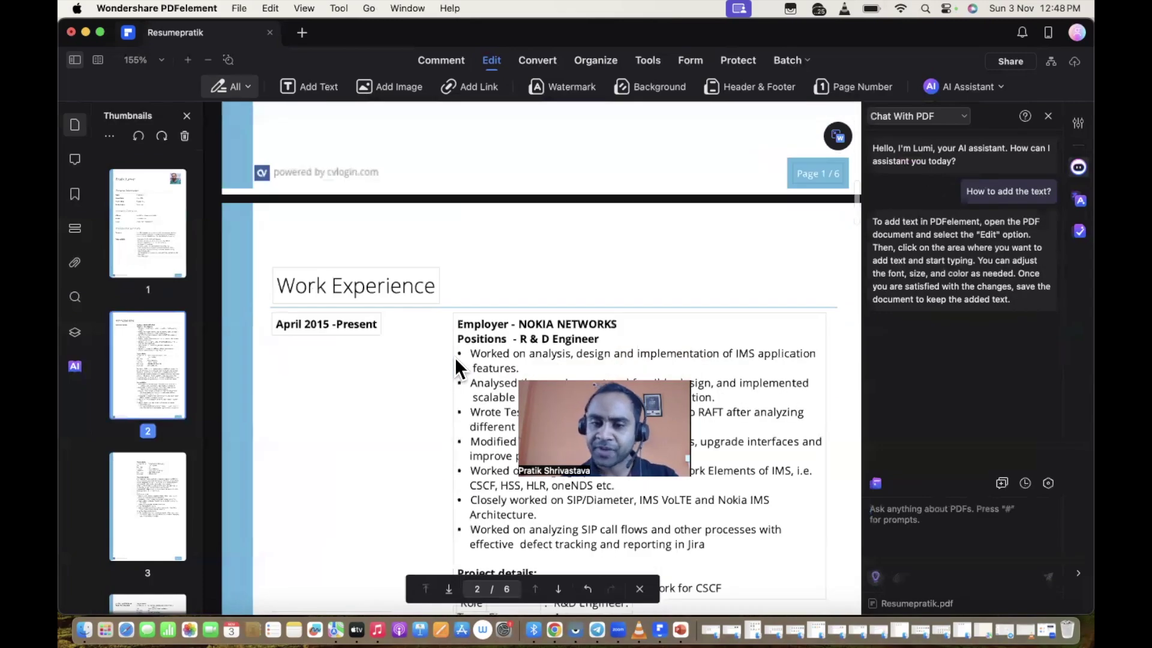
scroll(454, 357, "down", 20)
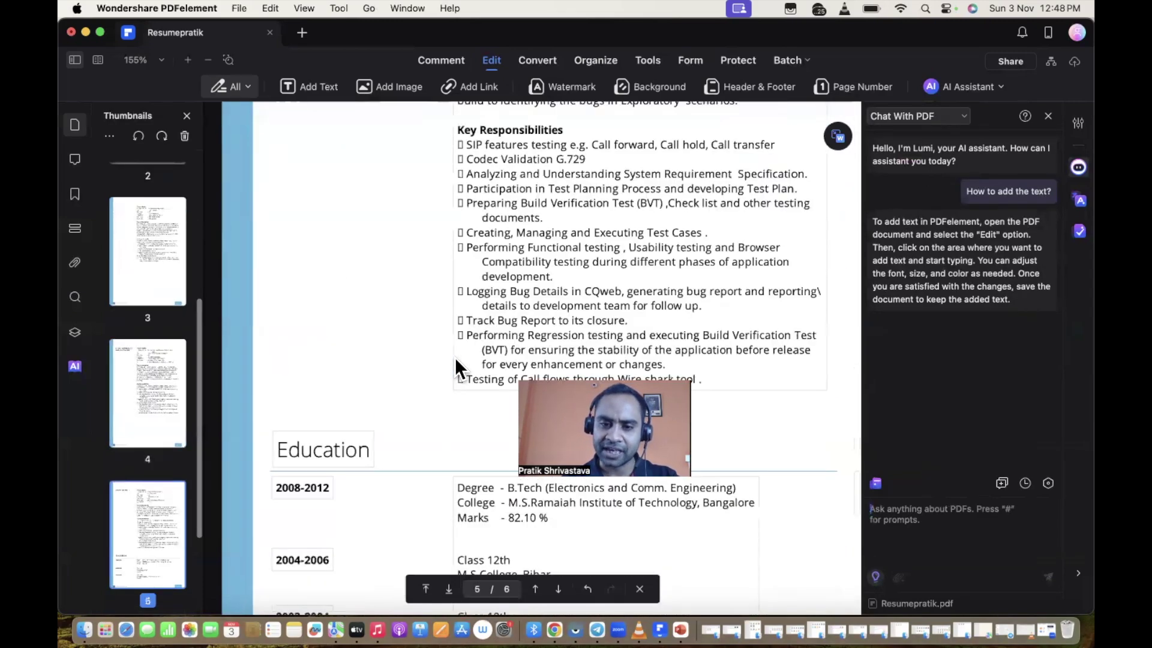
scroll(455, 357, "up", 5)
left_click(482, 347)
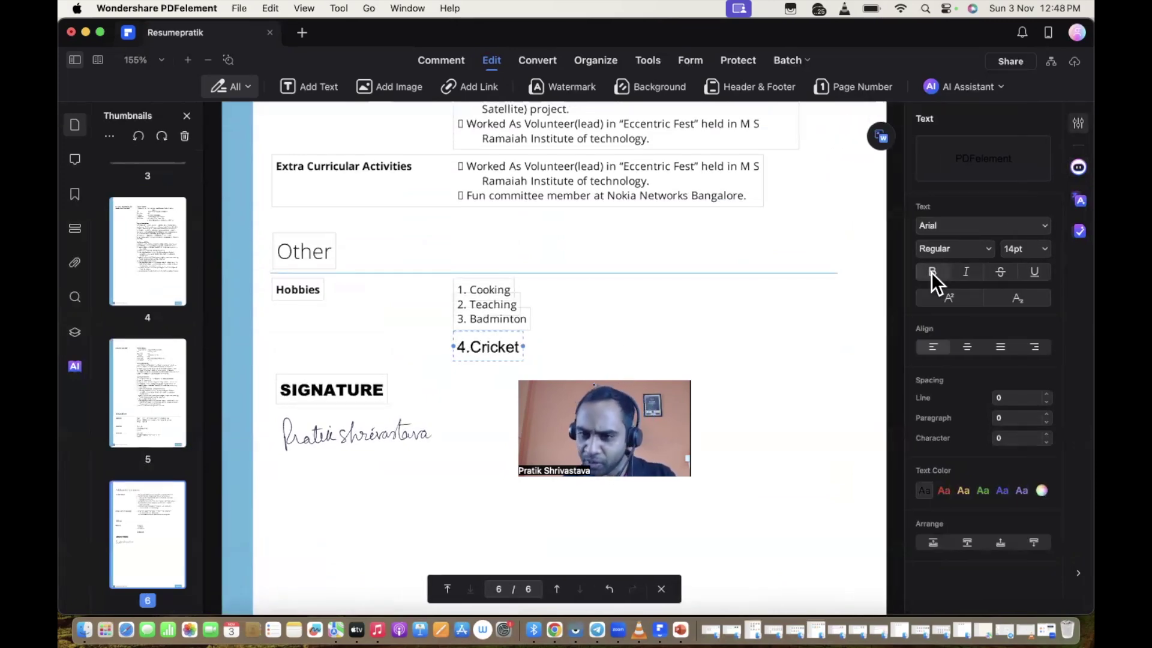
left_click(1046, 248)
left_click(1024, 302)
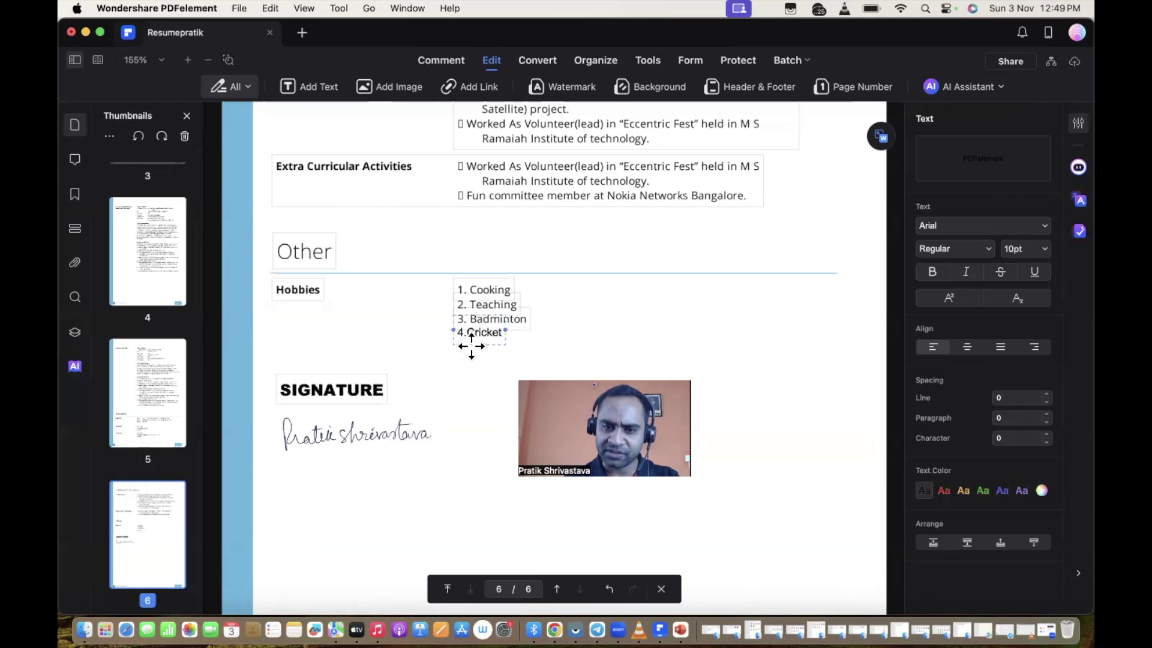
left_click(427, 355)
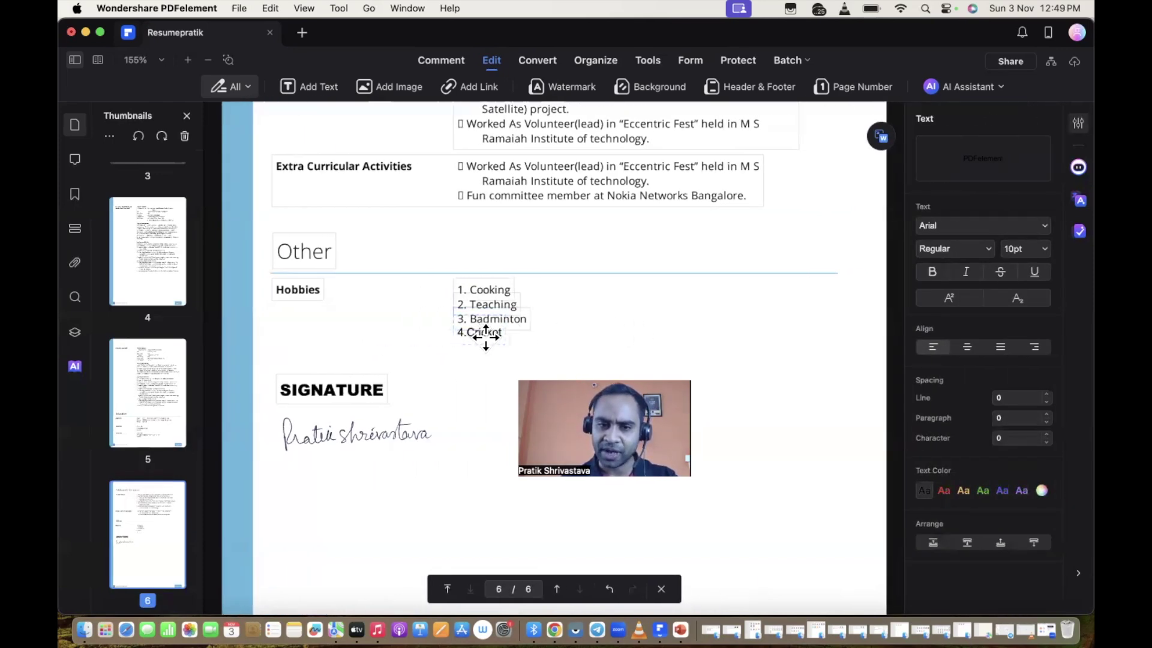
left_click_drag(486, 336, 490, 339)
left_click(663, 322)
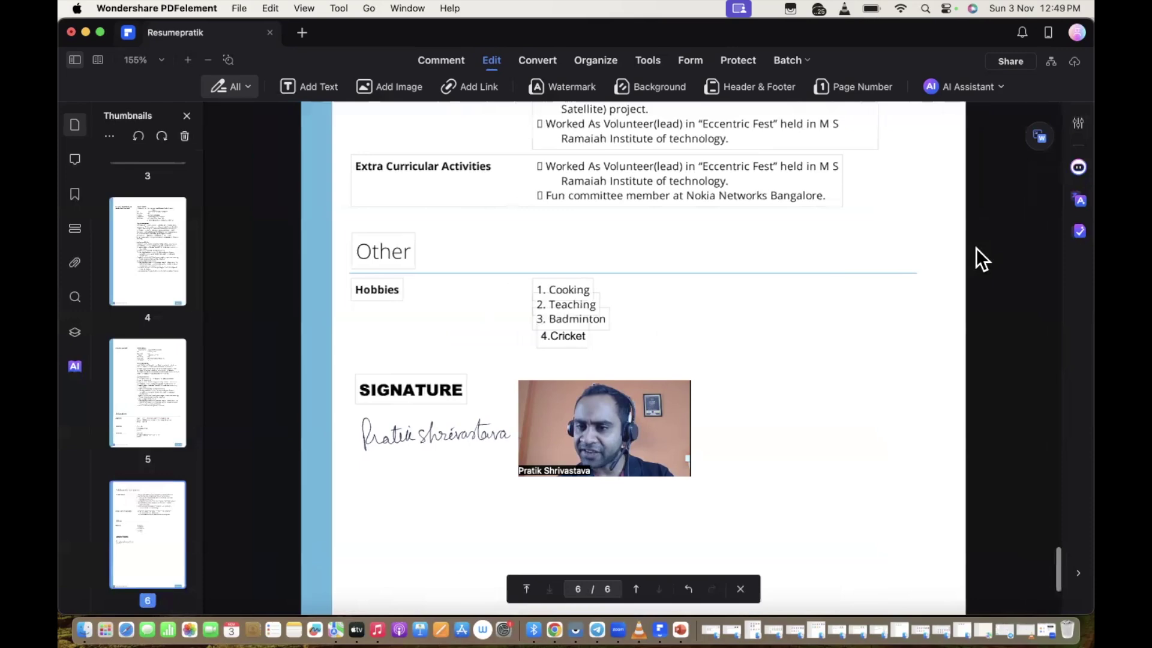
- Highlight the whole Project Description paragraph on page 4
left_click(1076, 200)
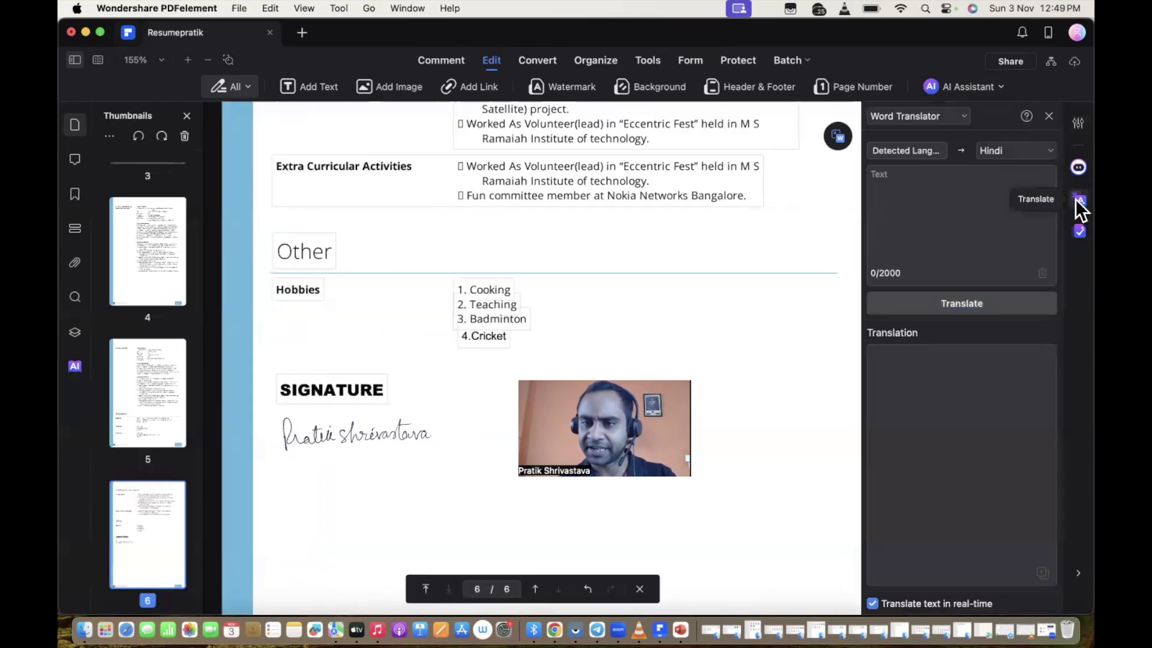
scroll(541, 250, "up", 2)
scroll(541, 250, "up", 15)
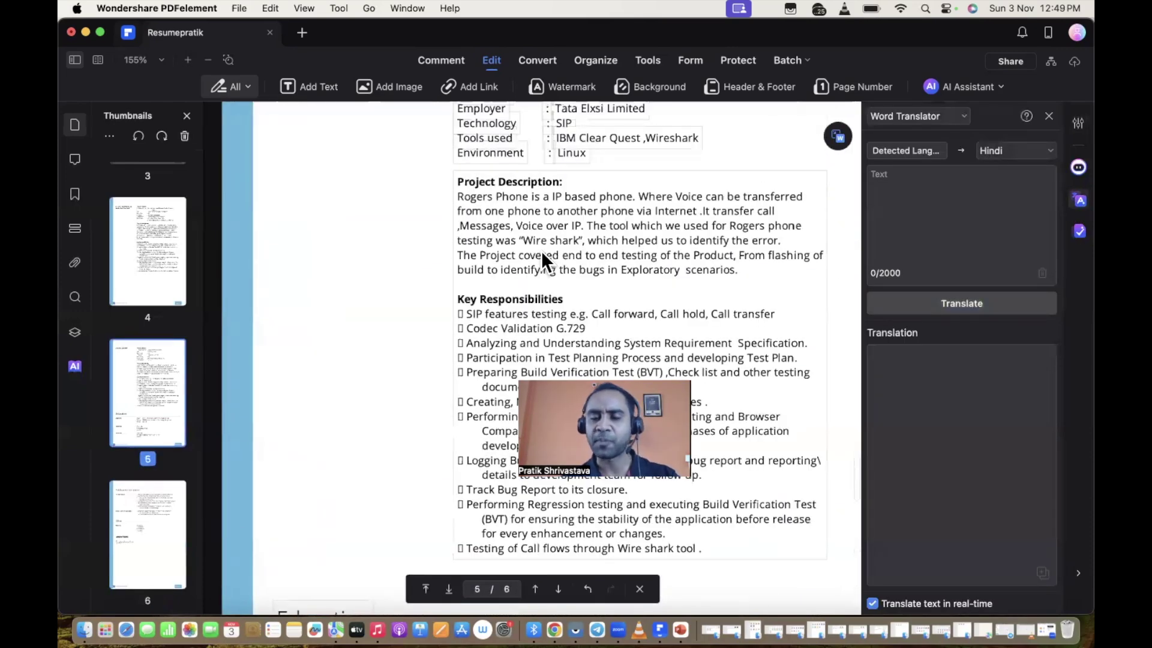
scroll(541, 251, "up", 3)
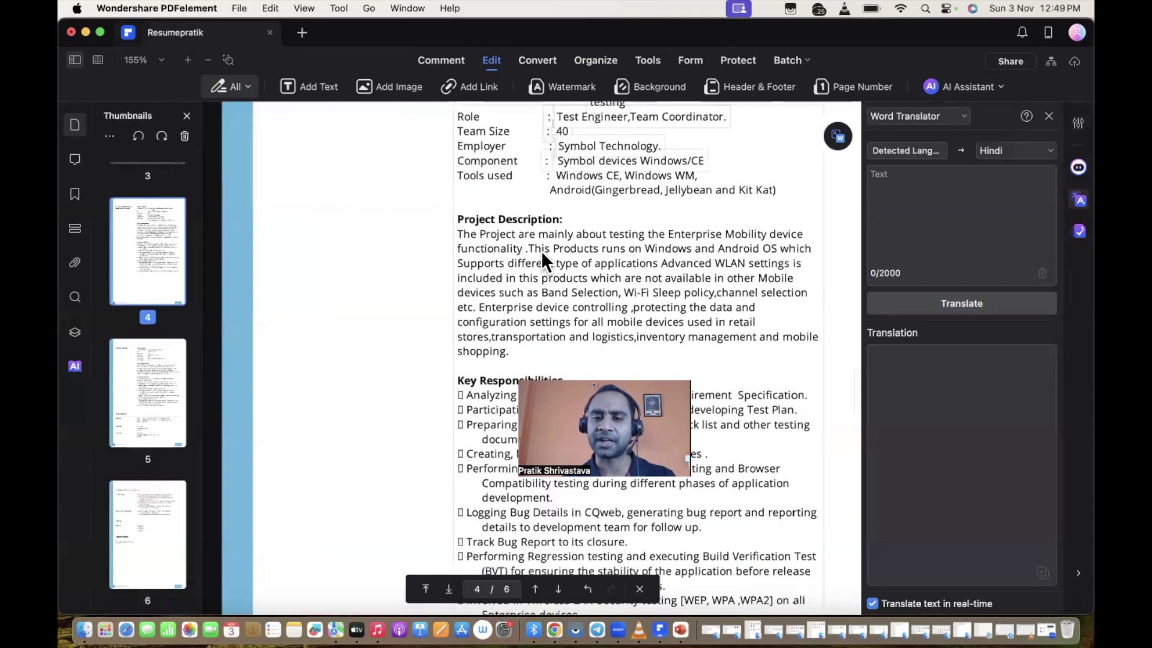
left_click(466, 237)
mouse_move(462, 236)
left_mouse_down()
mouse_move(480, 304)
mouse_move(508, 349)
mouse_move(459, 231)
left_mouse_up()
key("super+c")
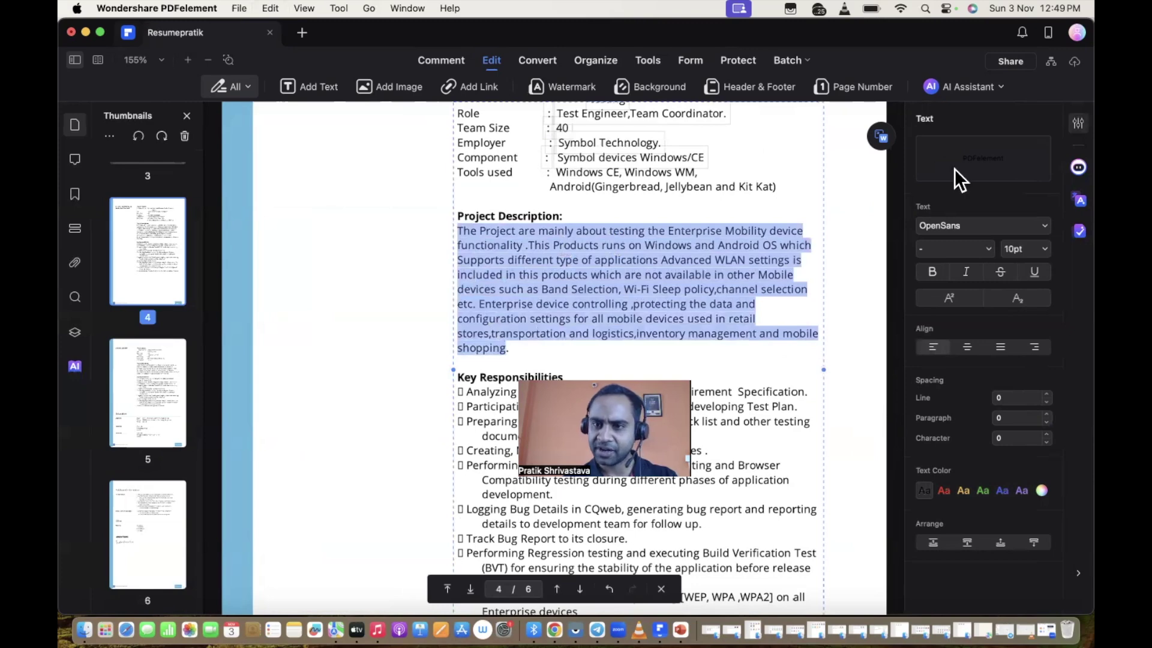
- Translate the pasted paragraph into Hindi in Word Translator, then switch to Paragraph Grammar Check
left_click(1077, 198)
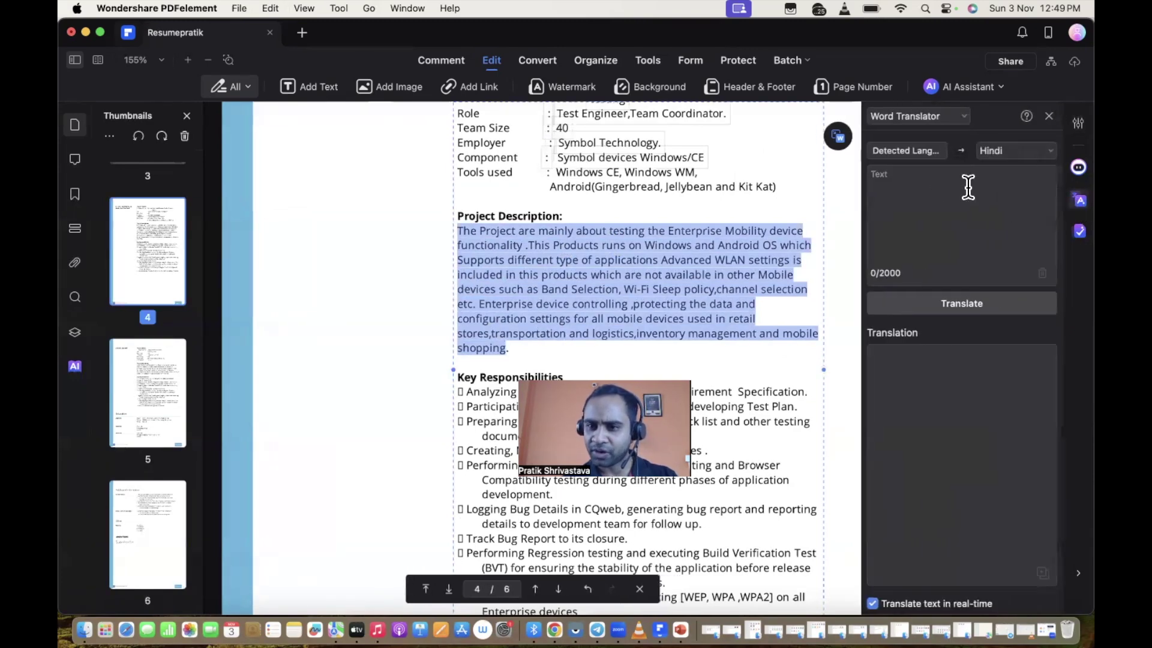
key("super+v")
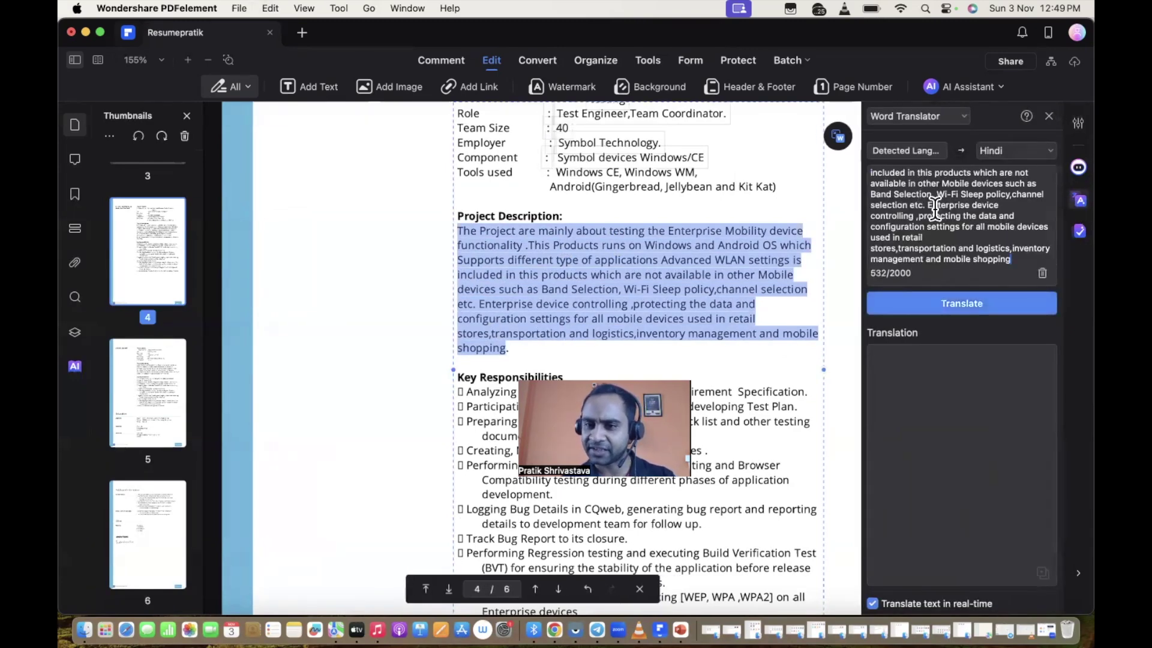
left_click(1006, 150)
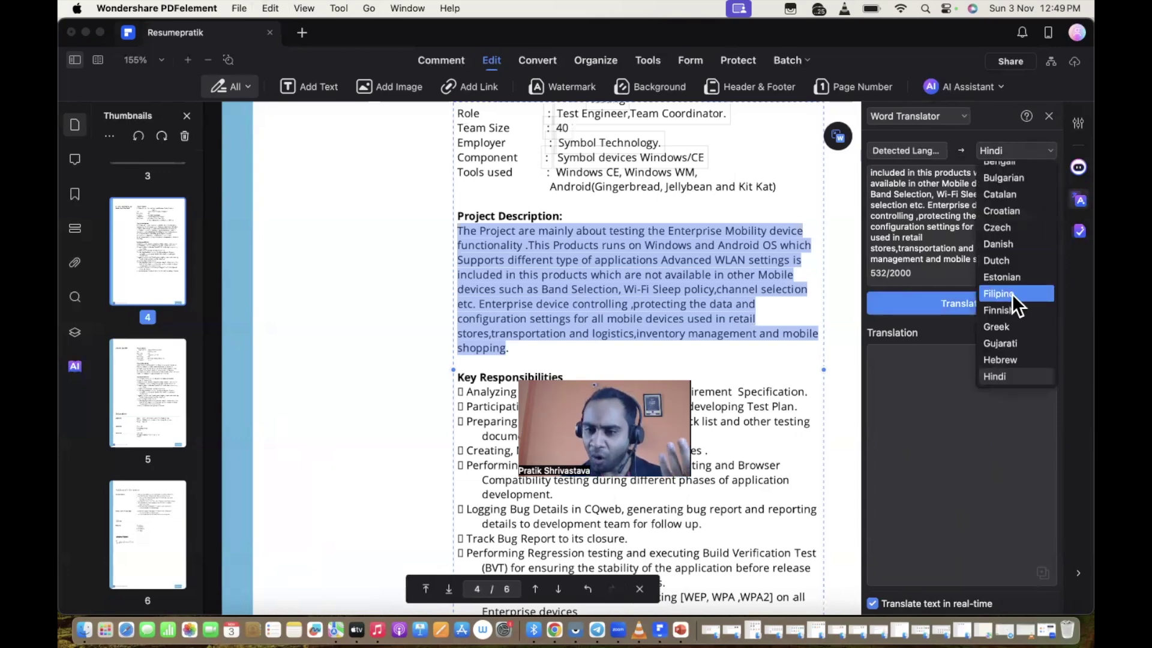
left_click(929, 360)
left_click(949, 304)
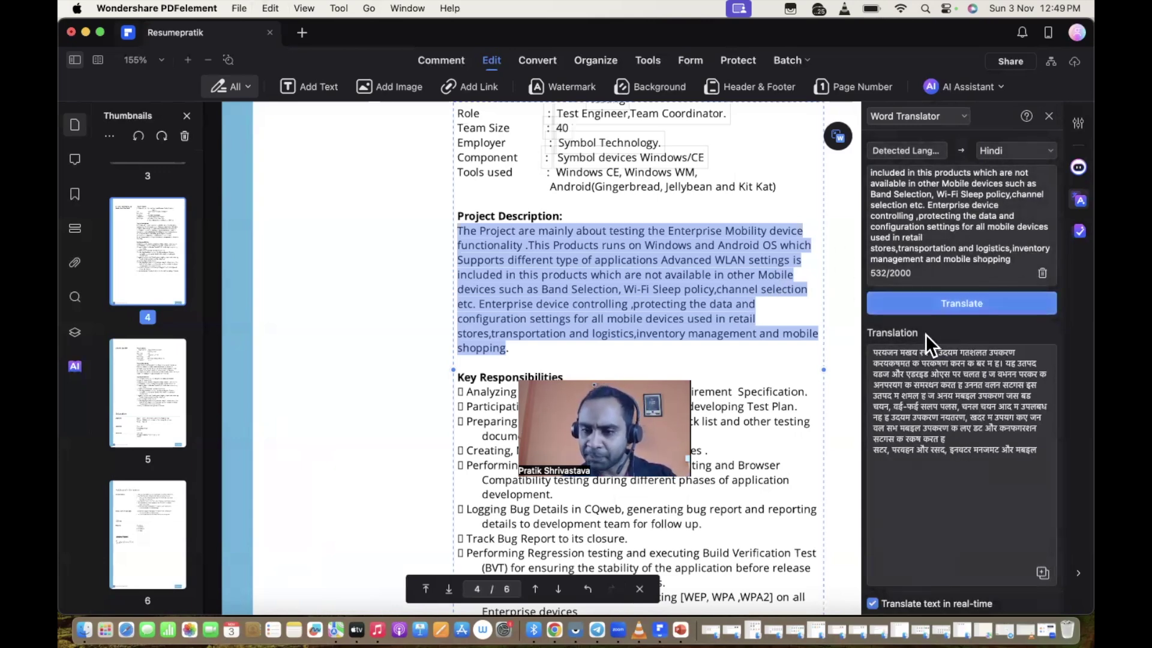
left_click(1078, 231)
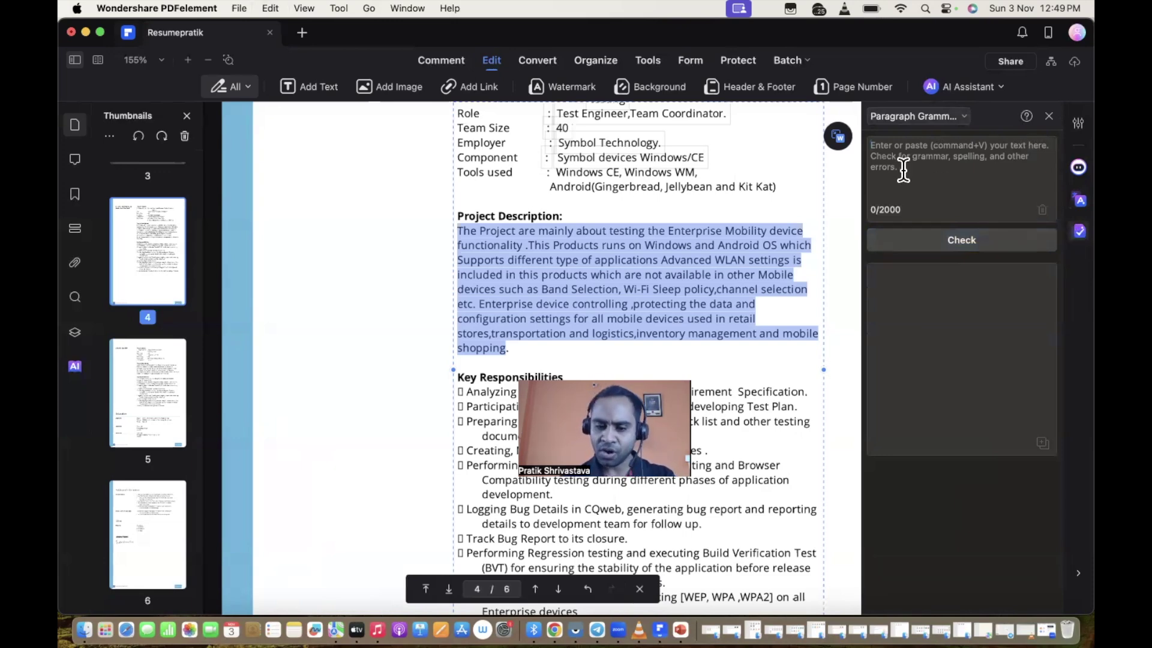
- Paste the Project Description paragraph into the grammar checker, run Check and review the corrections
key("super+v")
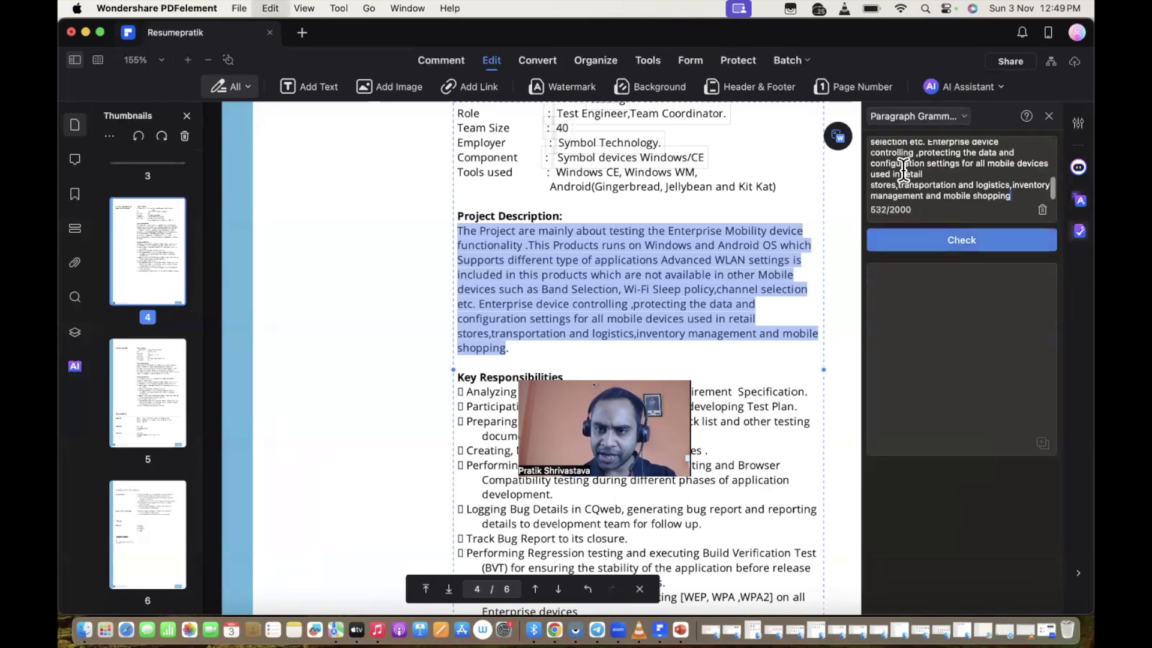
left_click(938, 244)
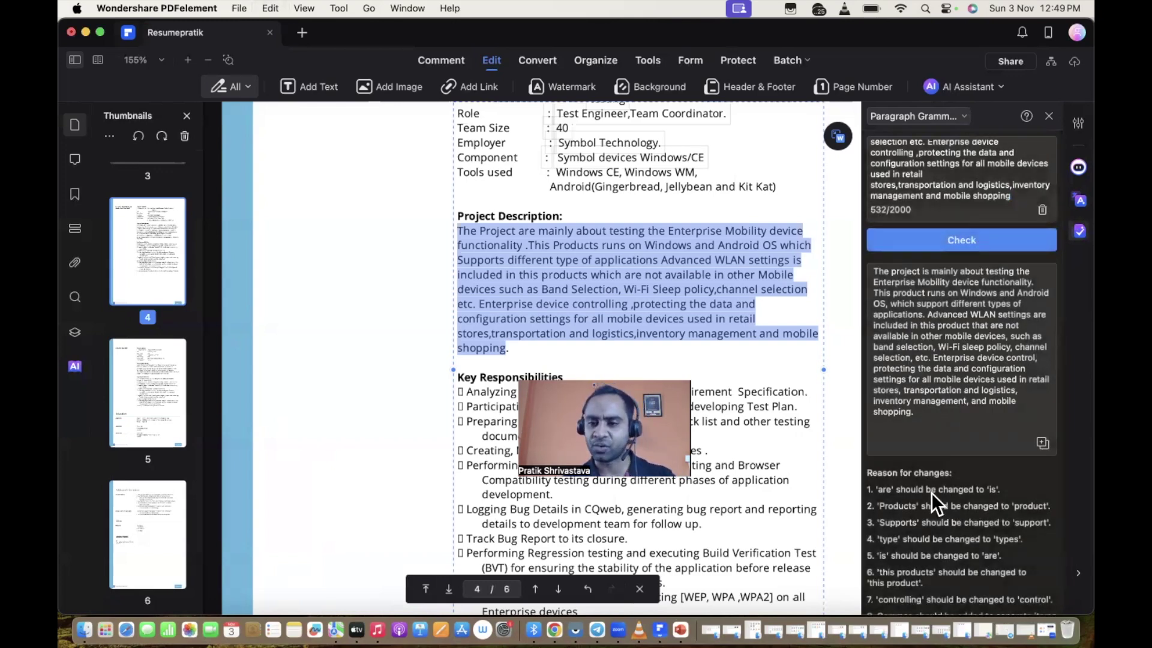
scroll(931, 492, "down", 3)
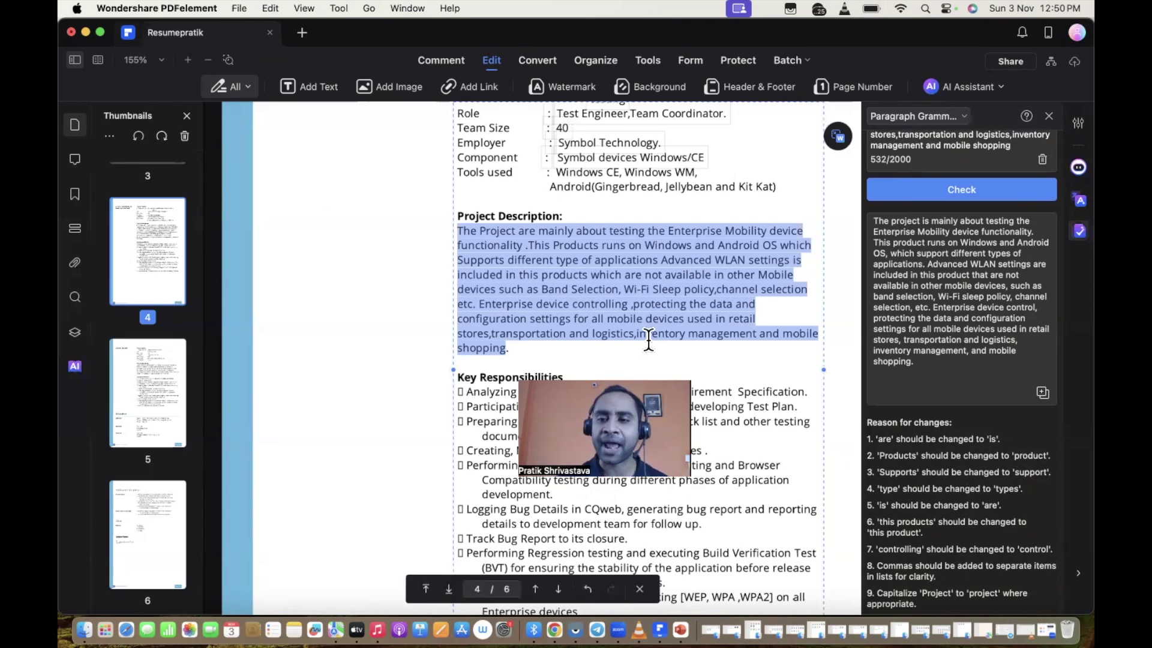
- Close the grammar checker and delete the cvlogin.com footer logos on pages 1 and 2
left_click(1049, 116)
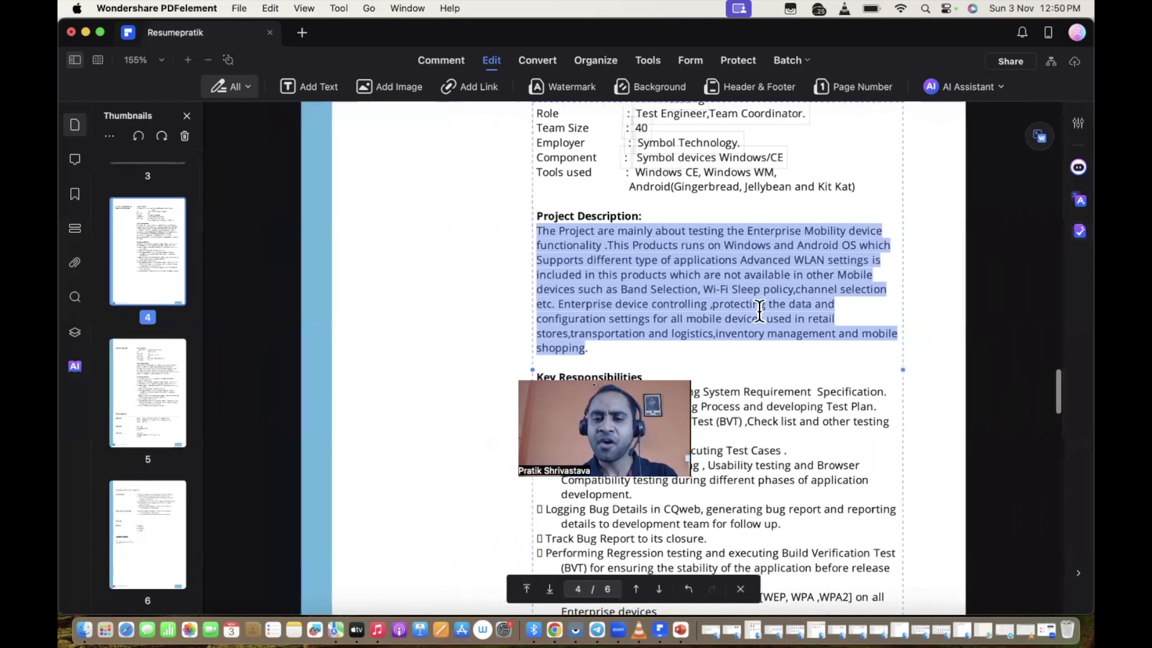
scroll(552, 386, "up", 20)
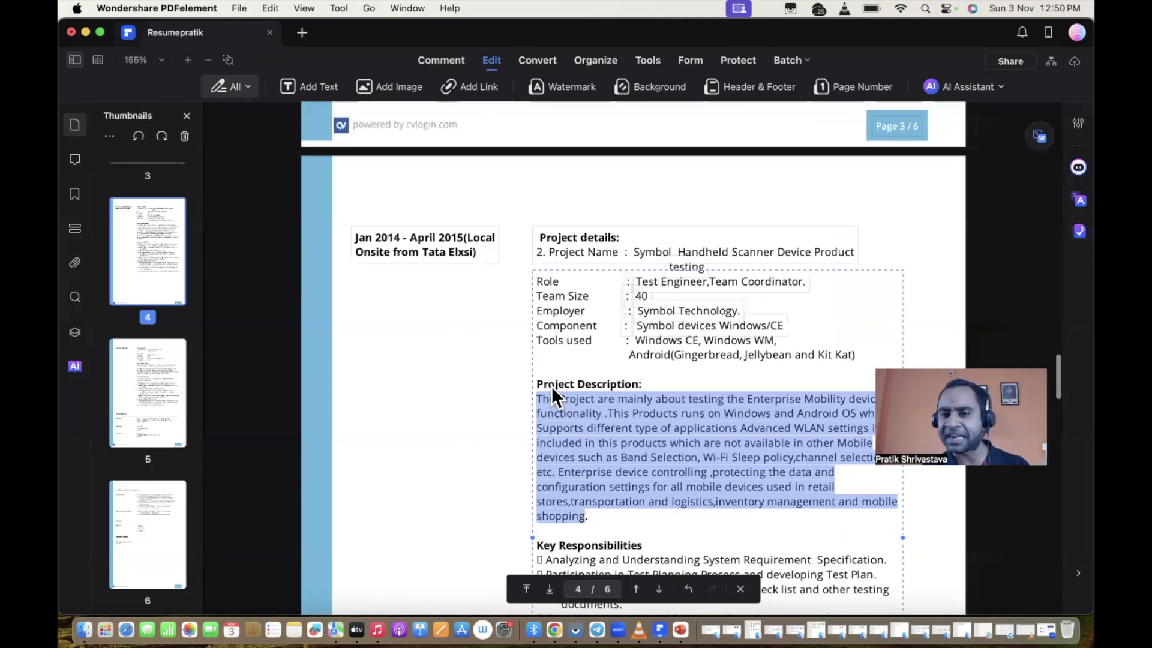
scroll(552, 386, "up", 20)
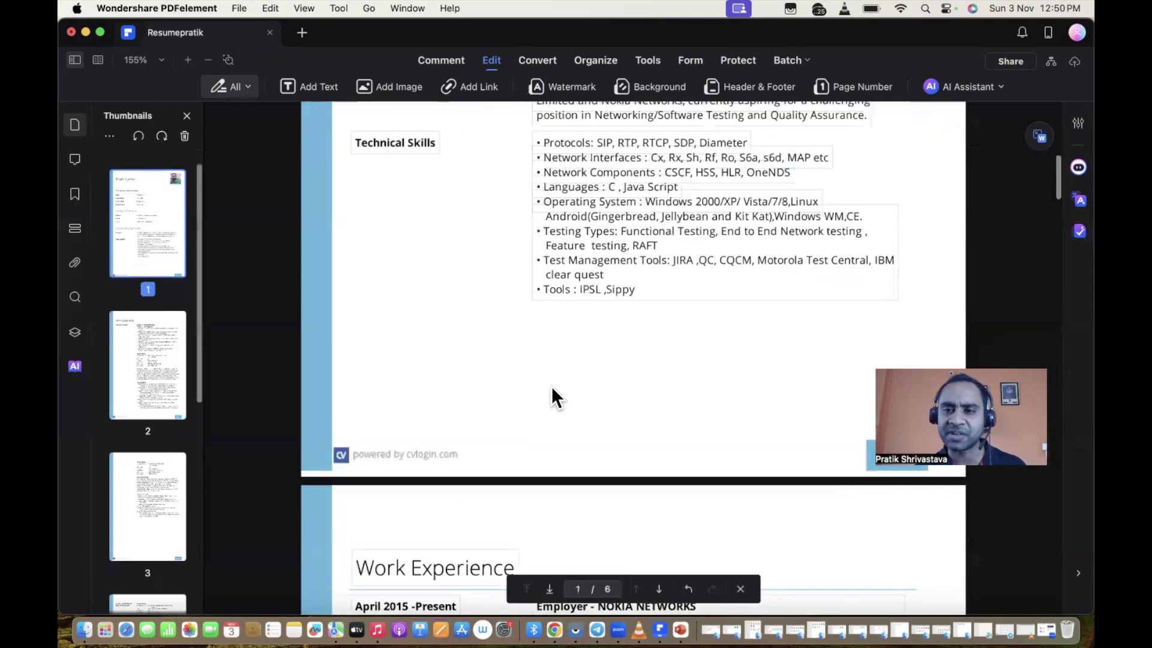
scroll(552, 386, "up", 3)
scroll(552, 386, "down", 15)
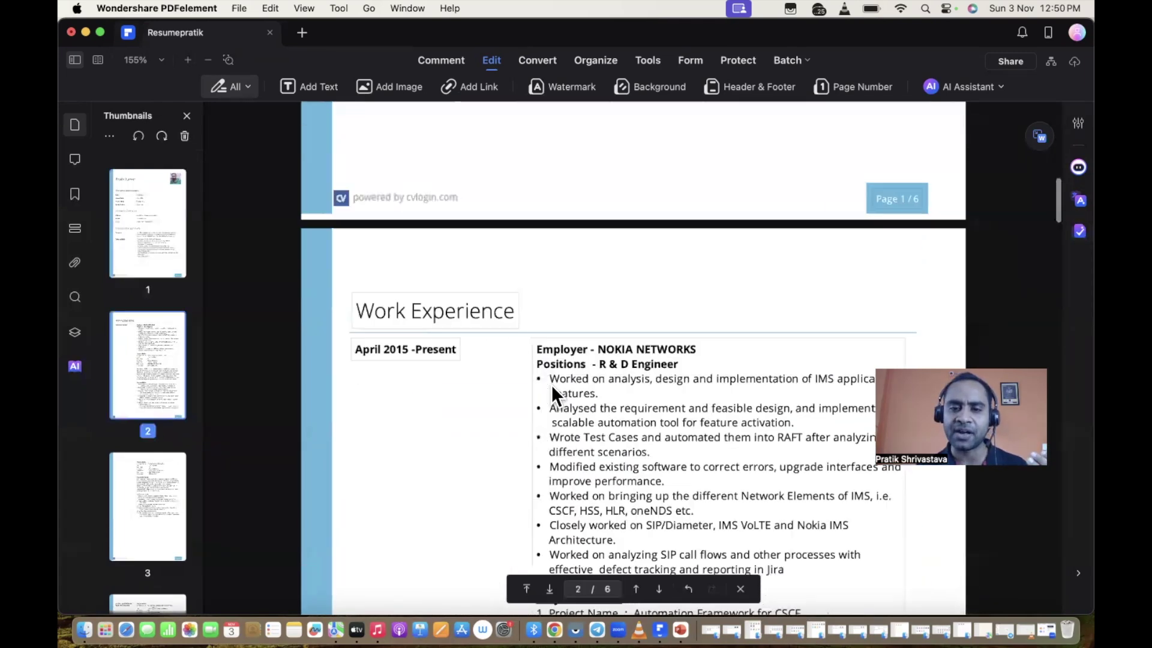
scroll(552, 384, "up", 2)
left_click(388, 257)
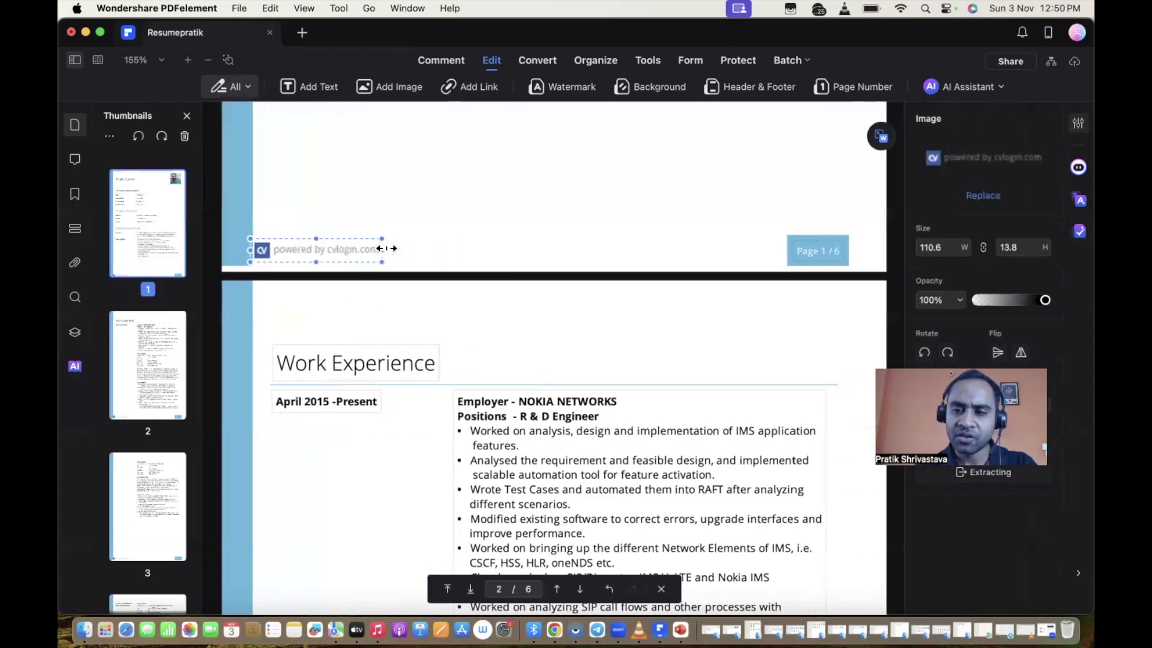
key("Delete")
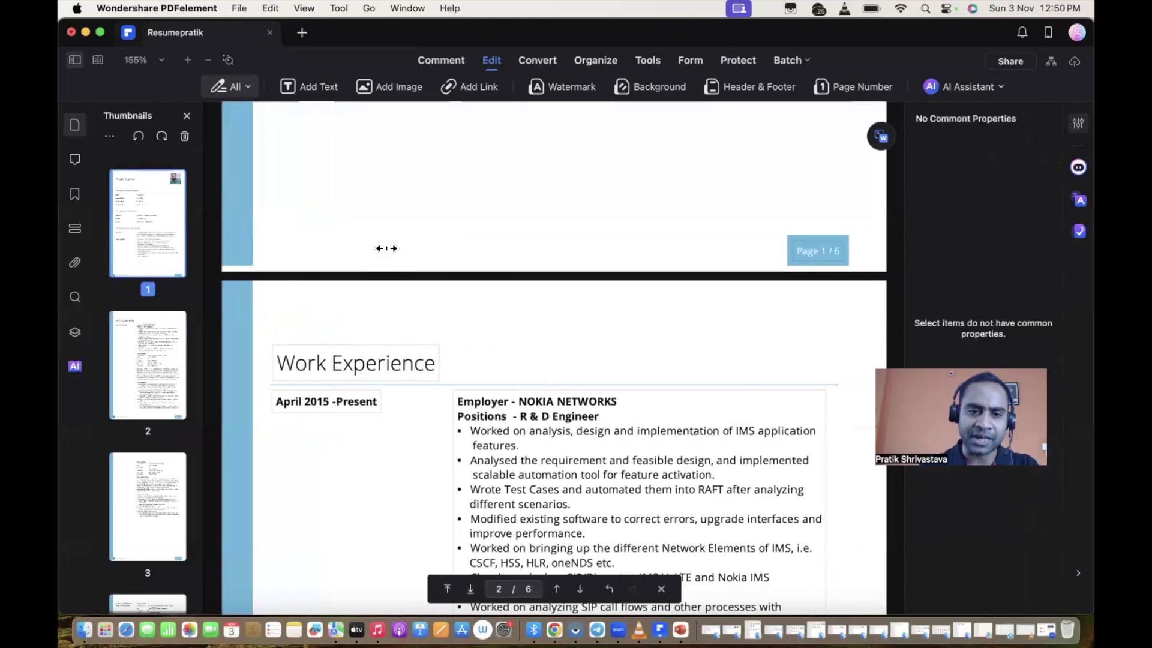
scroll(388, 252, "down", 4)
scroll(388, 256, "down", 10)
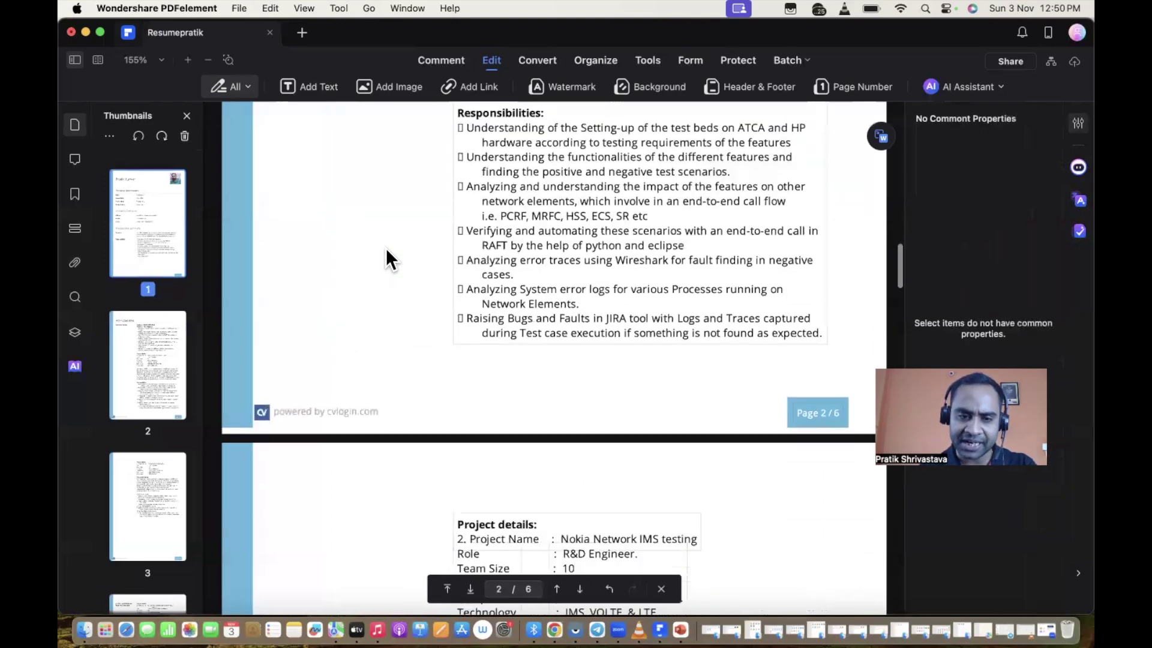
left_click(327, 392)
key("Delete")
- Delete the cvlogin.com footer logos on pages 3, 5 and 6
scroll(327, 393, "down", 10)
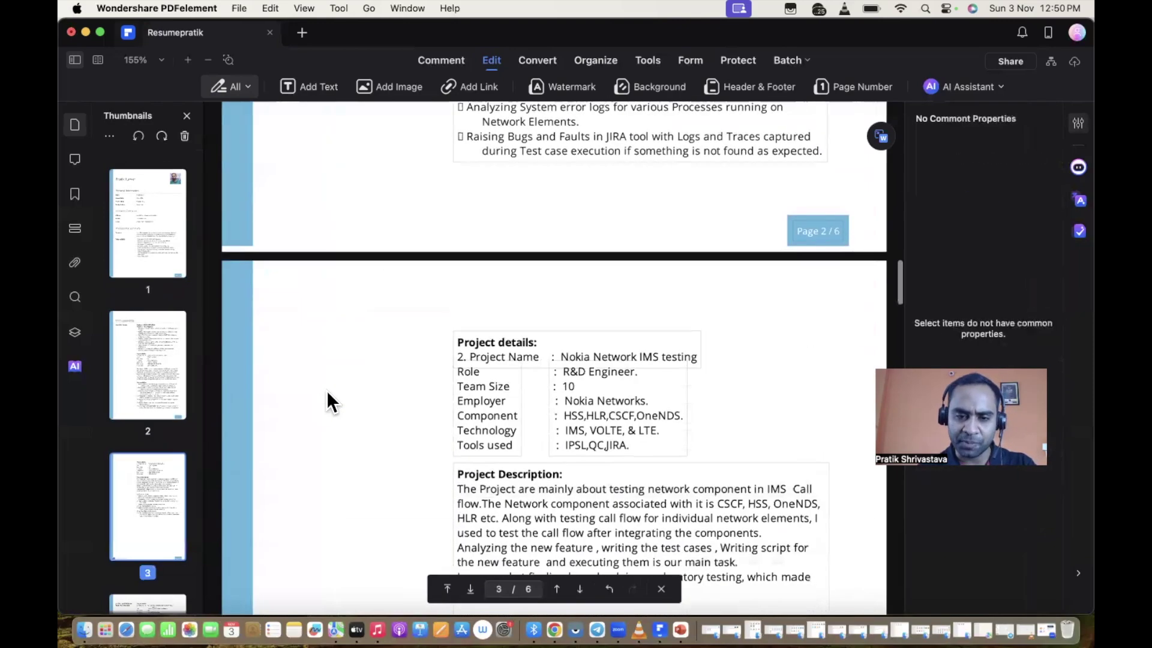
left_click(327, 393)
key("Delete")
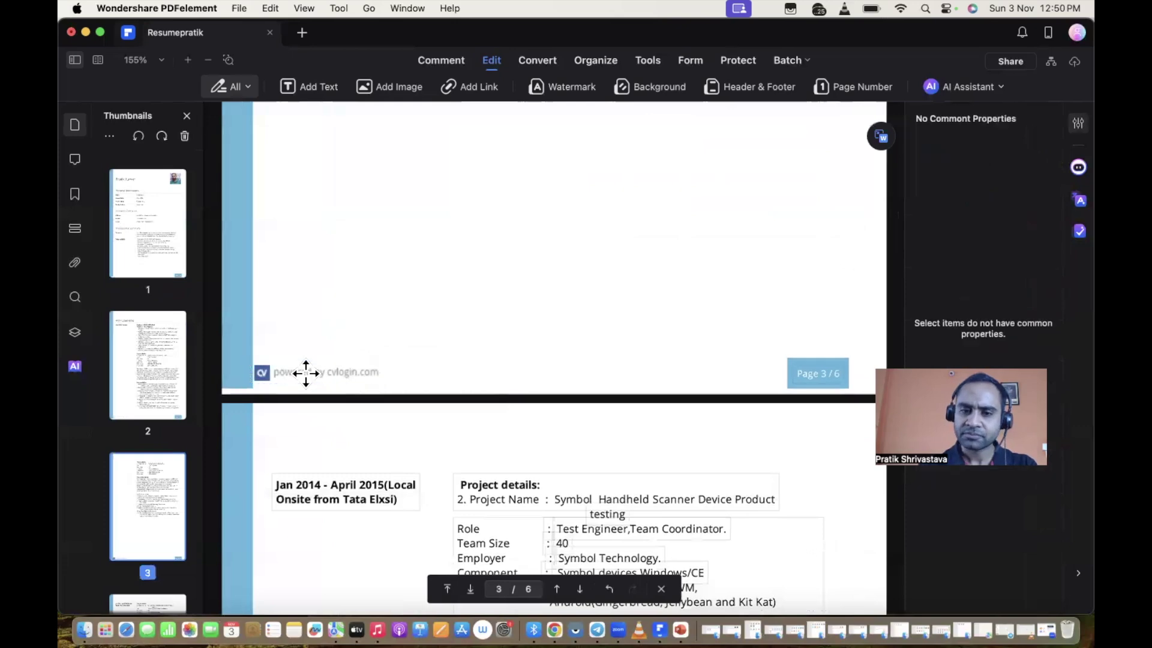
scroll(308, 373, "down", 20)
scroll(308, 373, "up", 15)
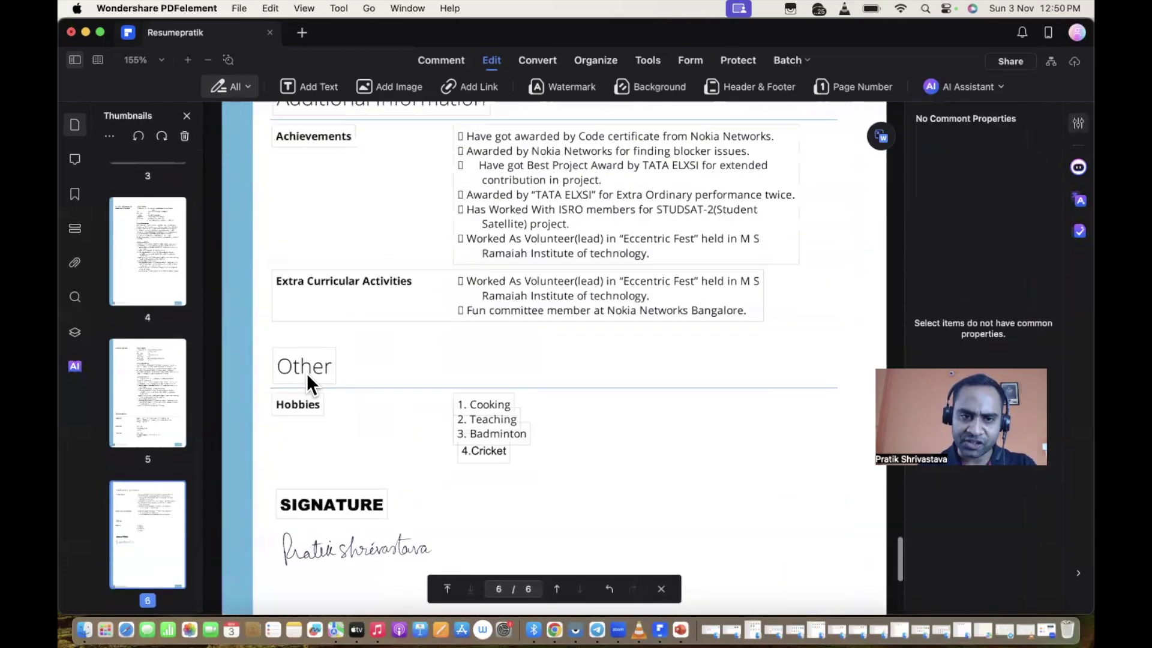
left_click(323, 251)
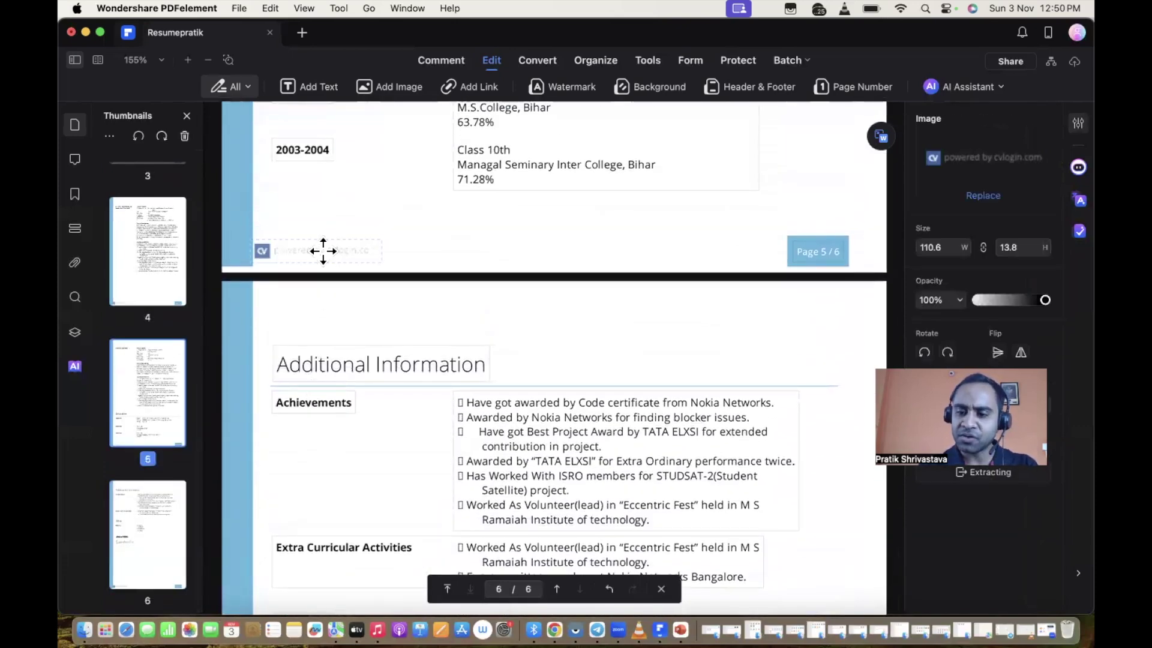
key("Delete")
scroll(327, 258, "down", 7)
scroll(318, 336, "down", 4)
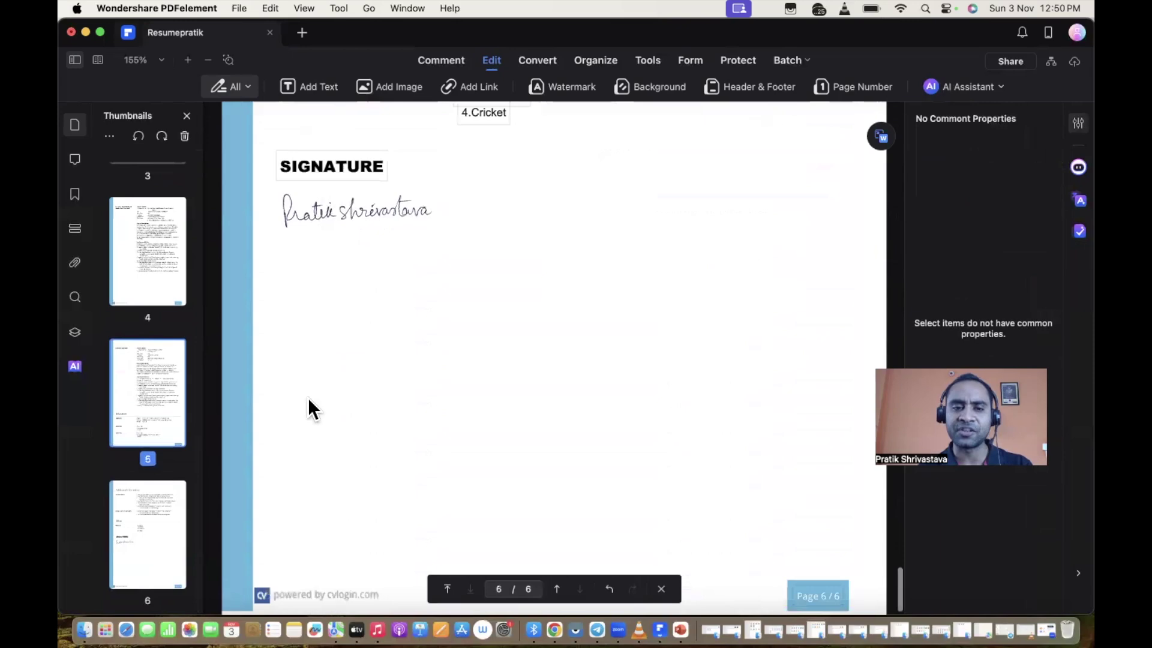
left_click(315, 594)
key("Delete")
scroll(519, 354, "up", 20)
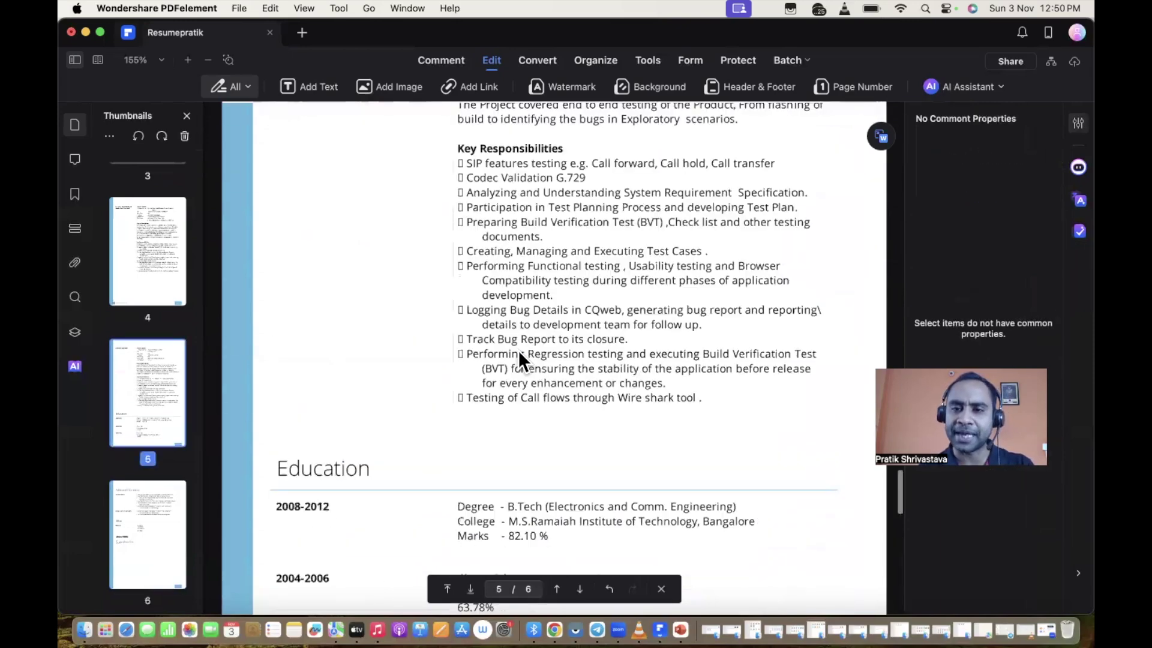
scroll(519, 359, "up", 20)
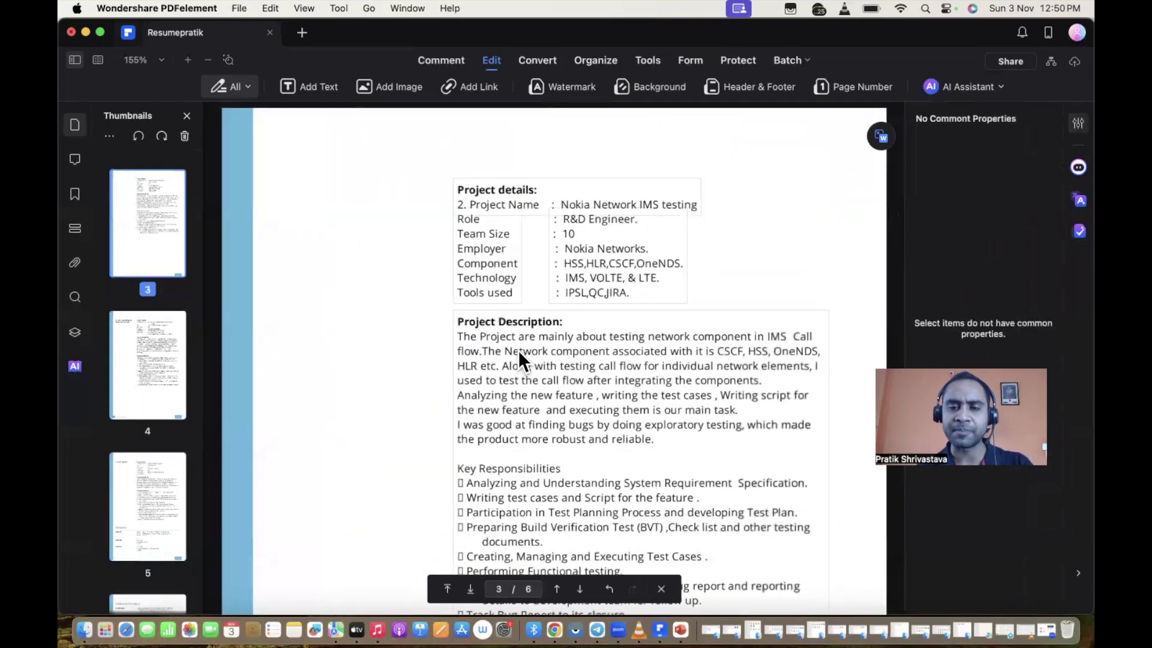
- Overwrite the Mobile number digits after +91 with placeholder nines
scroll(517, 354, "up", 3)
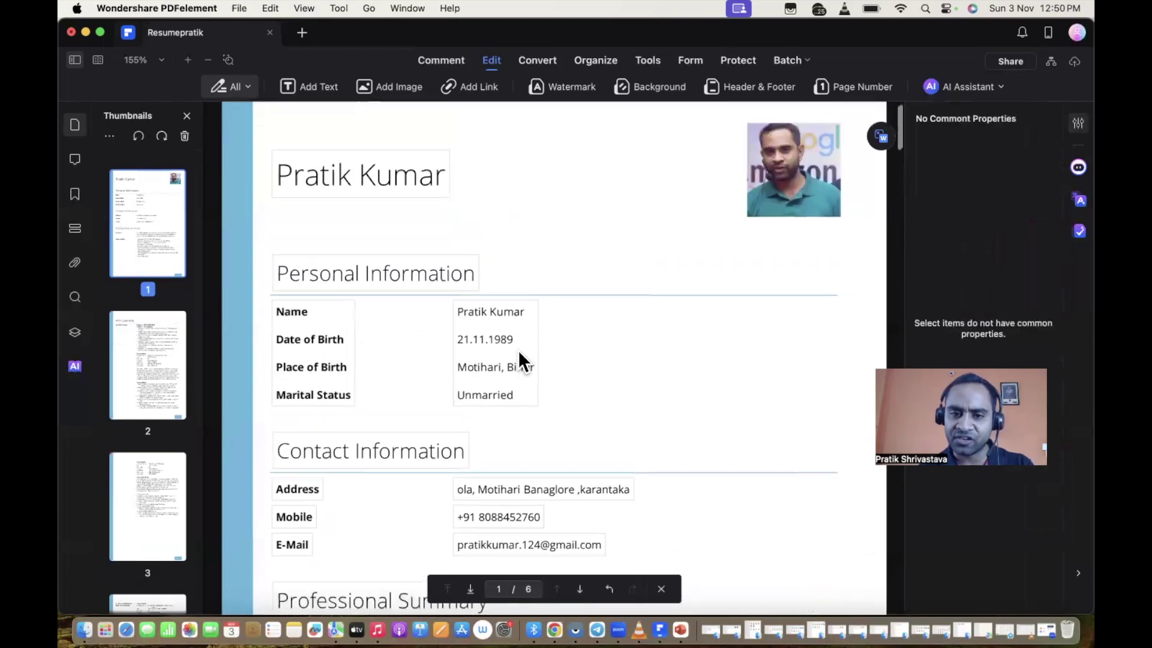
scroll(518, 354, "down", 6)
left_click(512, 269)
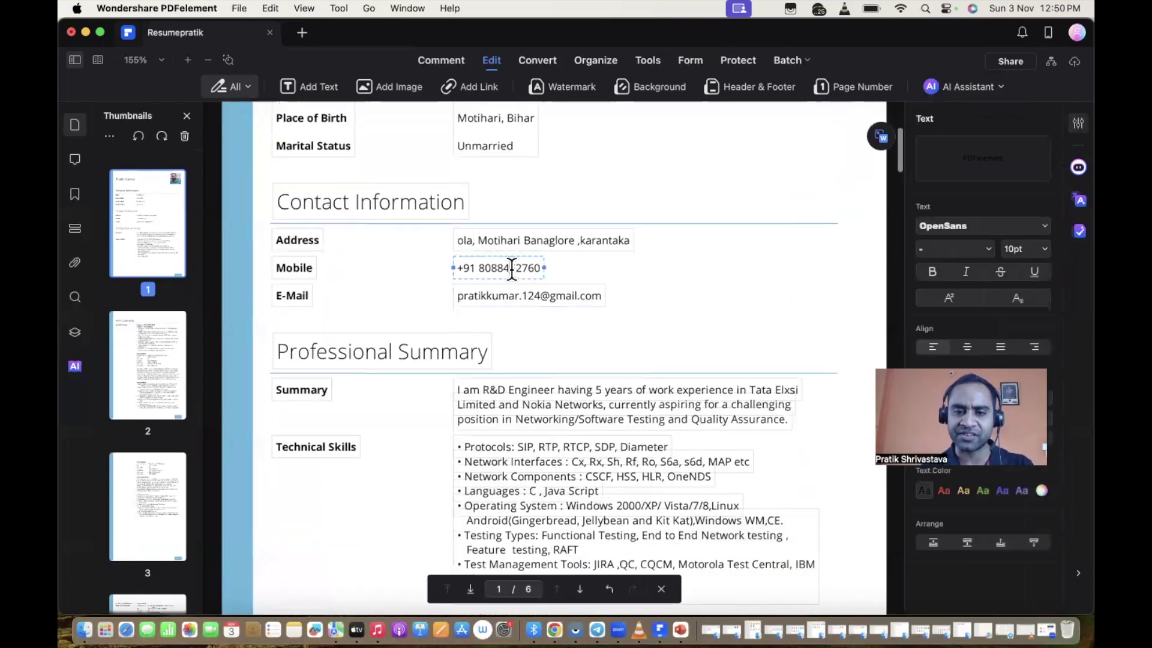
double_click(479, 266)
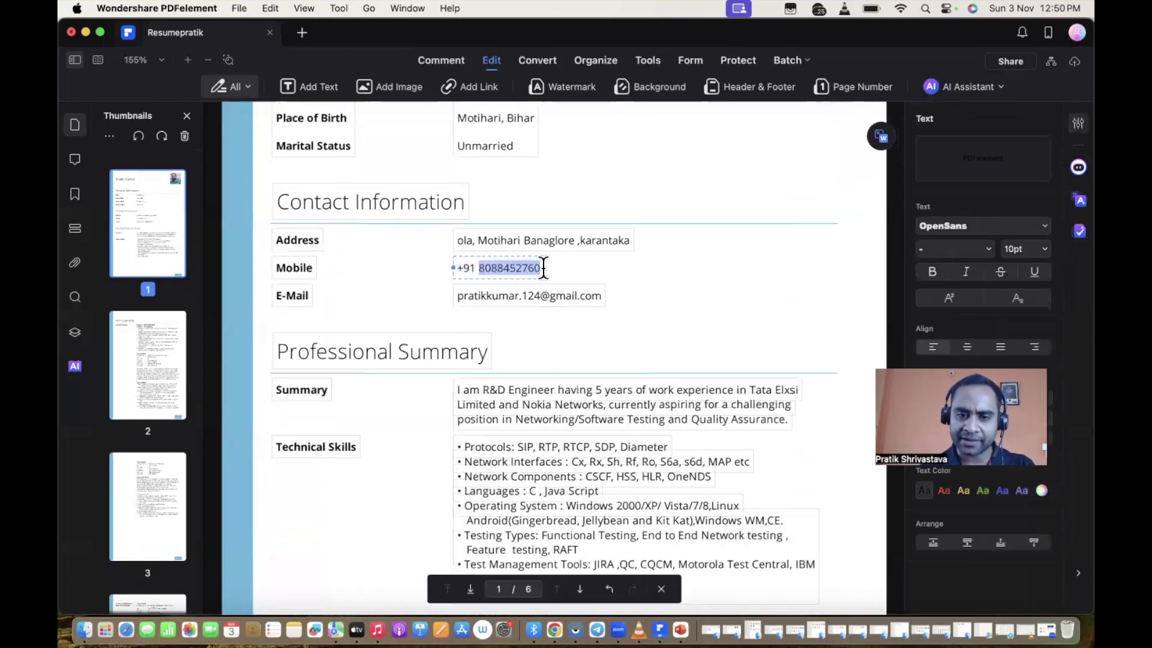
type("9999999999")
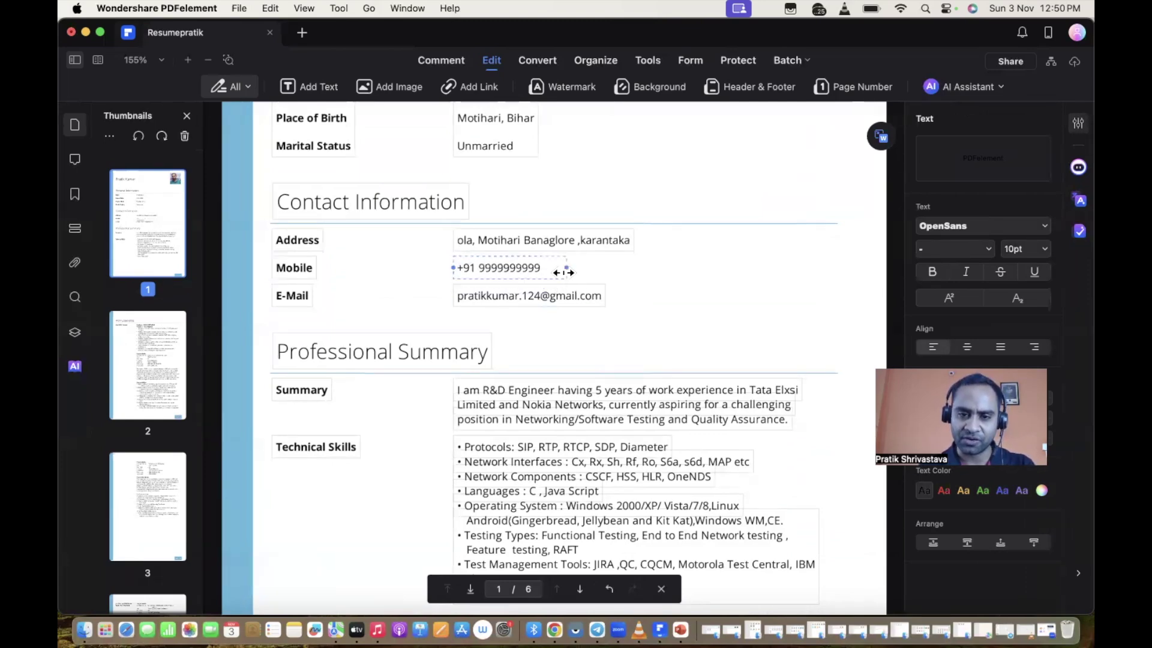
left_click(618, 275)
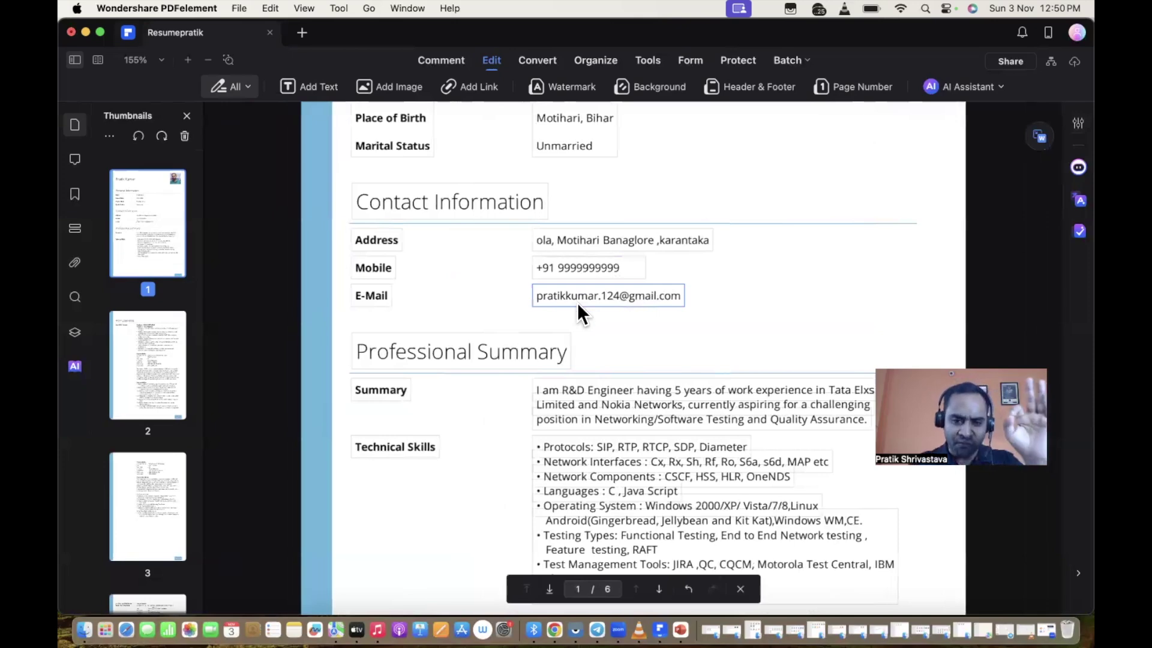
scroll(585, 402, "down", 5)
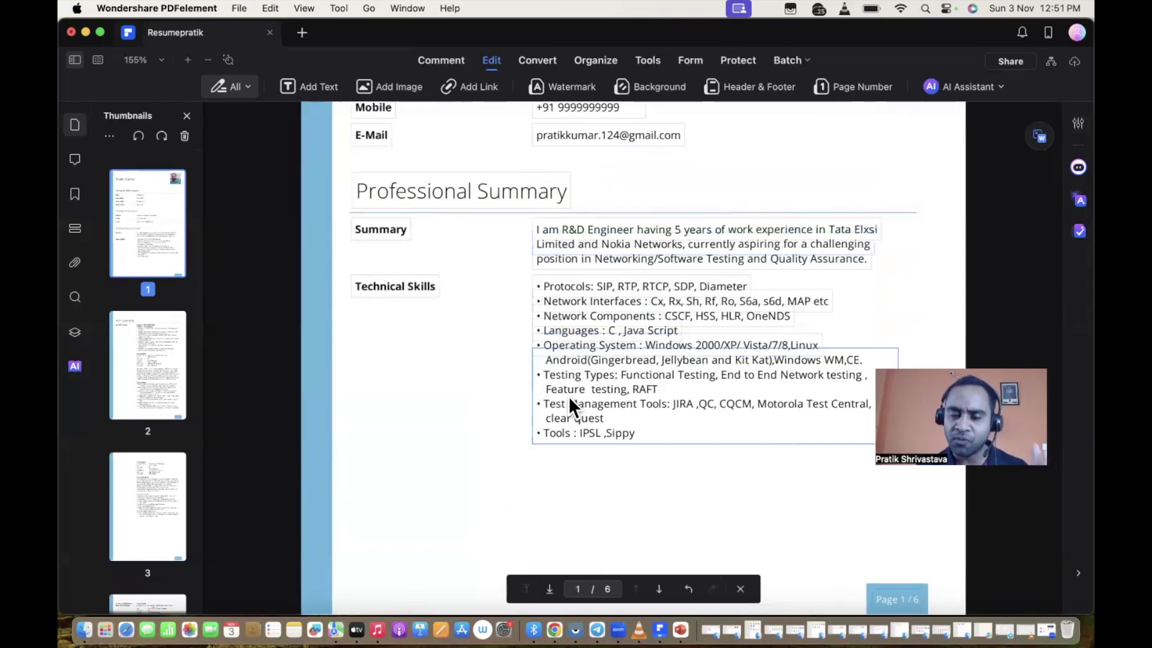
scroll(568, 396, "down", 5)
scroll(568, 396, "down", 10)
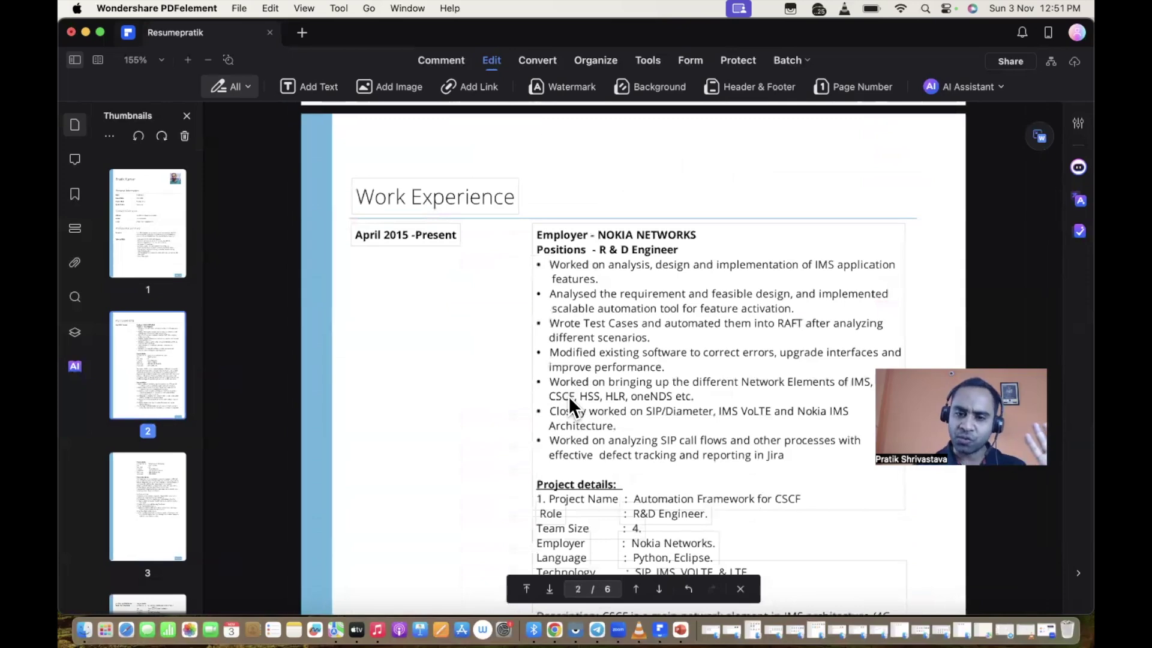
- Adjust the alignment of the Analysed and Wrote Test Cases bullets in the Nokia Networks block
left_click(550, 307)
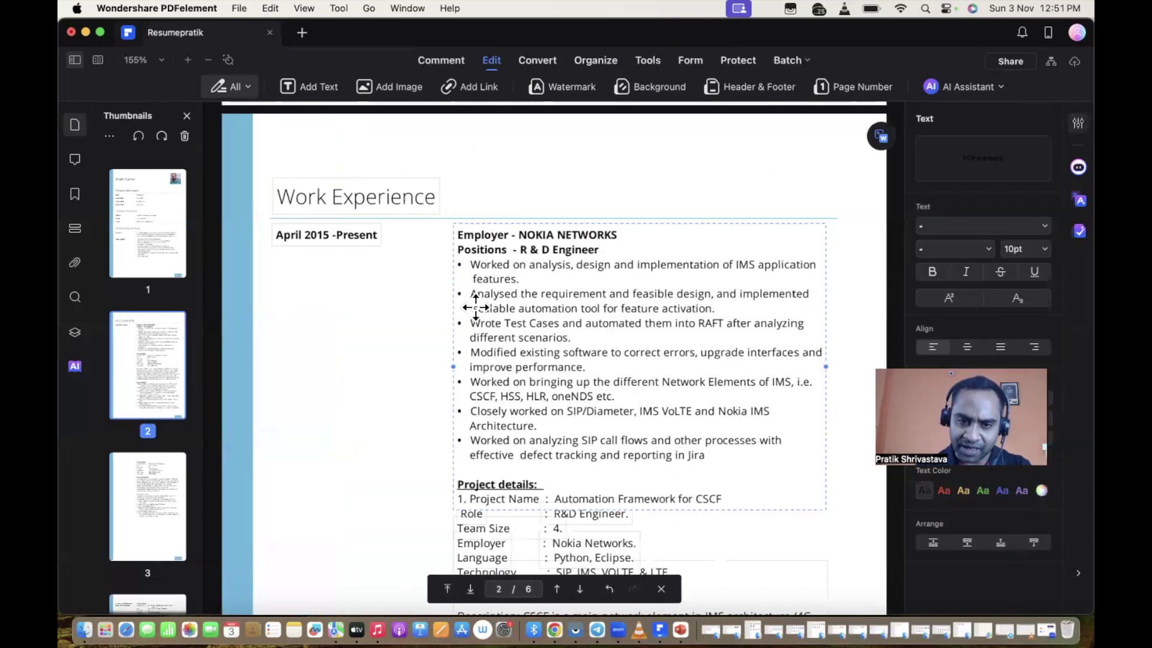
left_click(473, 294)
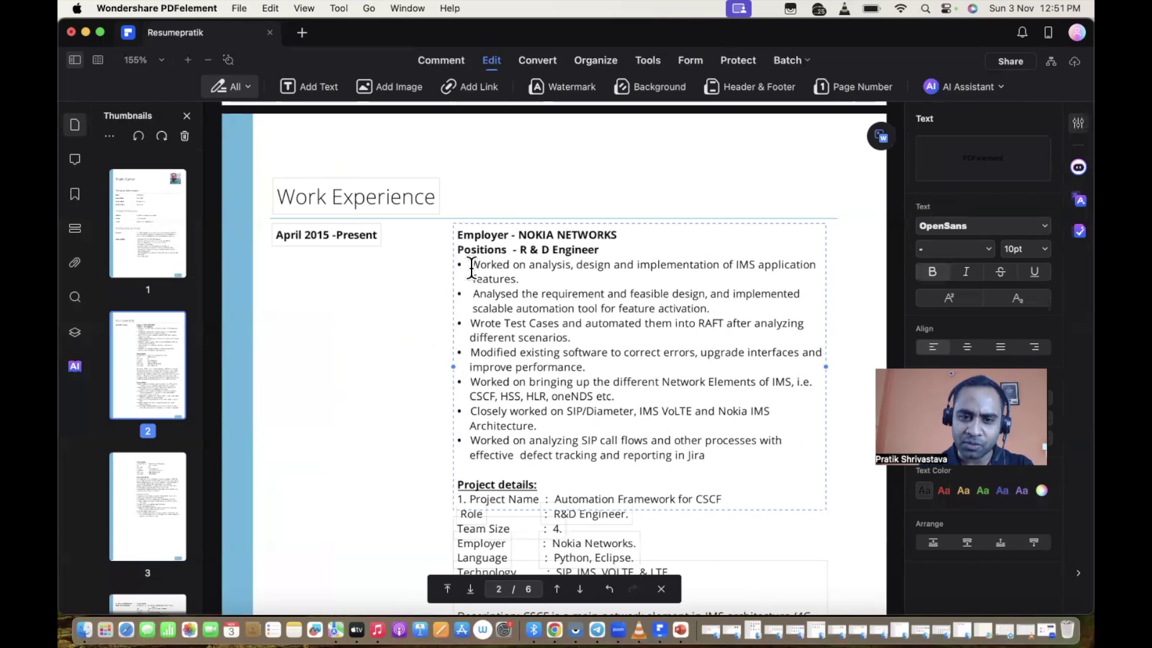
left_click(473, 265)
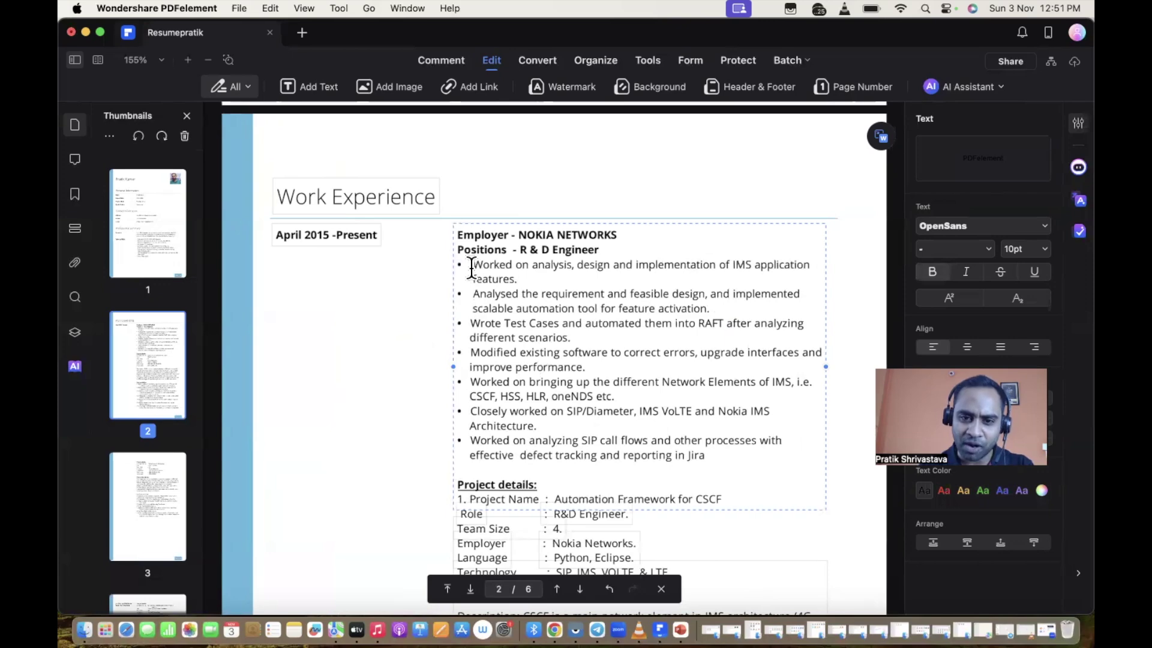
left_click(477, 324)
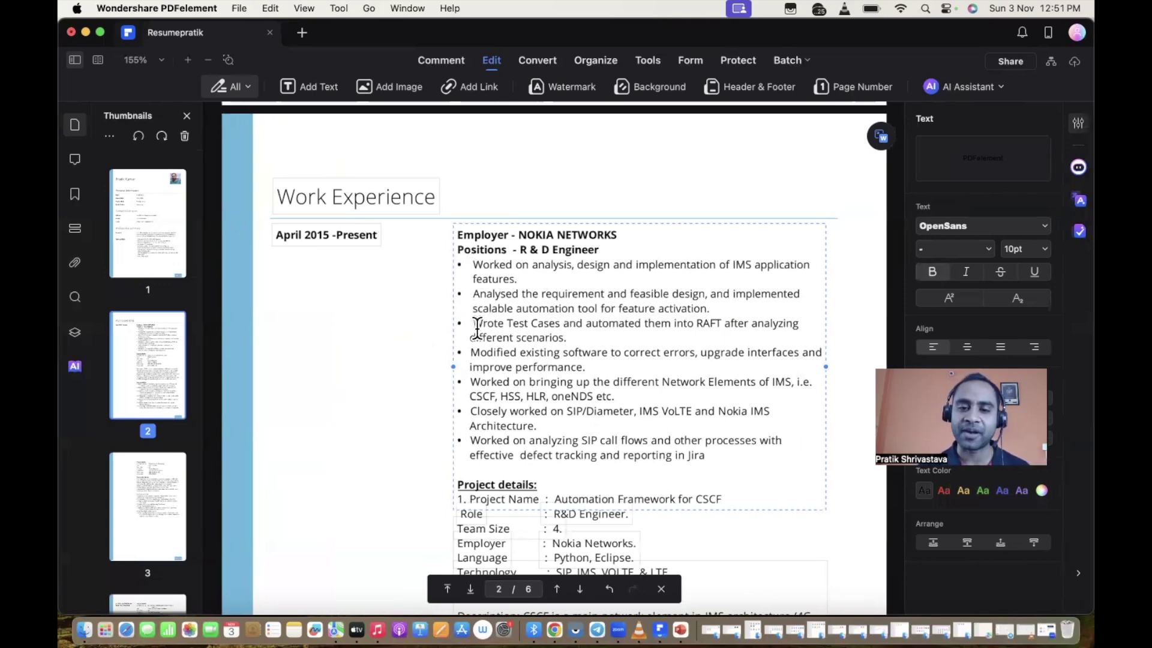
key("super+Right")
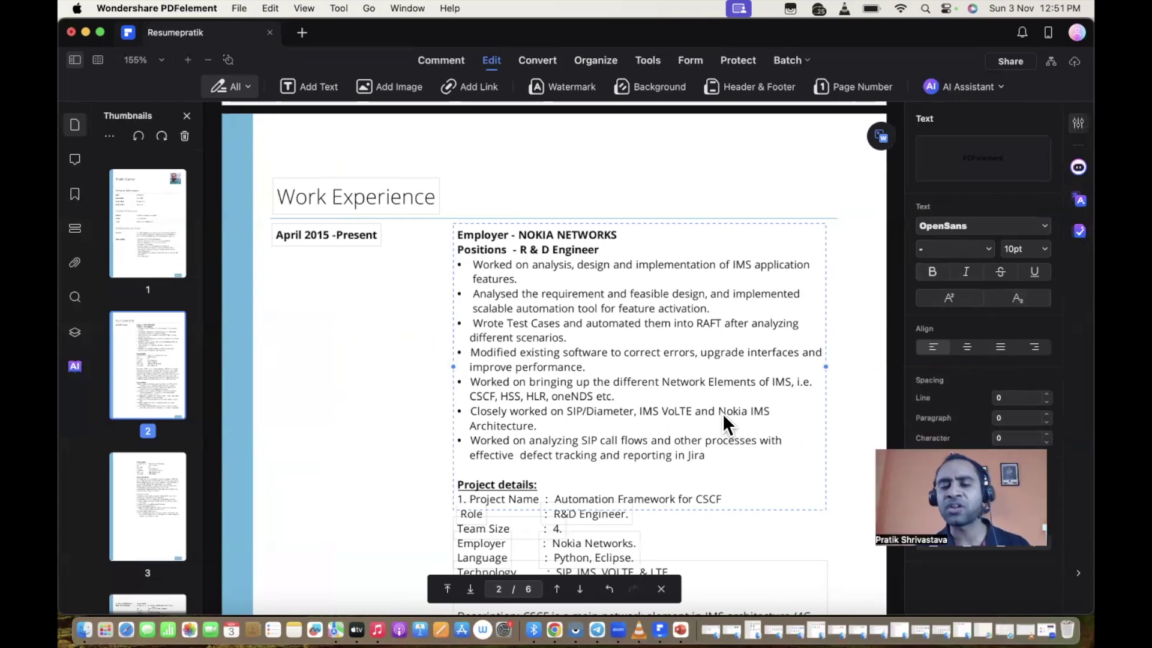
scroll(722, 413, "up", 10)
scroll(723, 415, "up", 3)
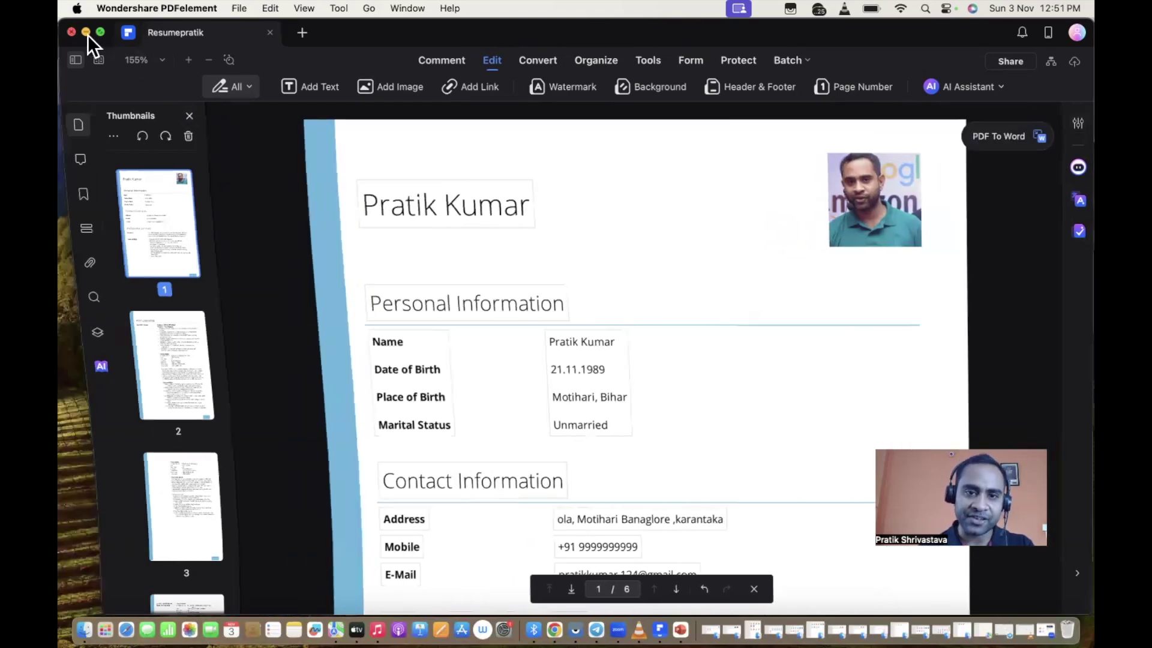
- Minimize PDFelement, open the desktop RESUME folder and reopen Resumepratik.pdf to check the mobile number
left_click(87, 33)
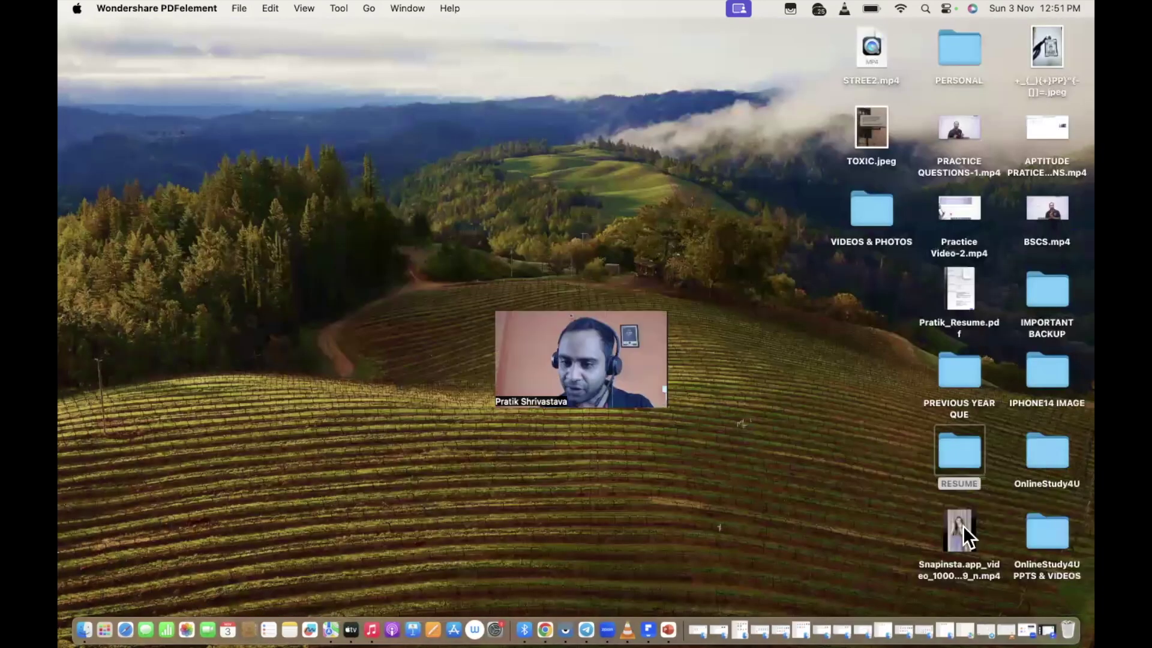
double_click(958, 452)
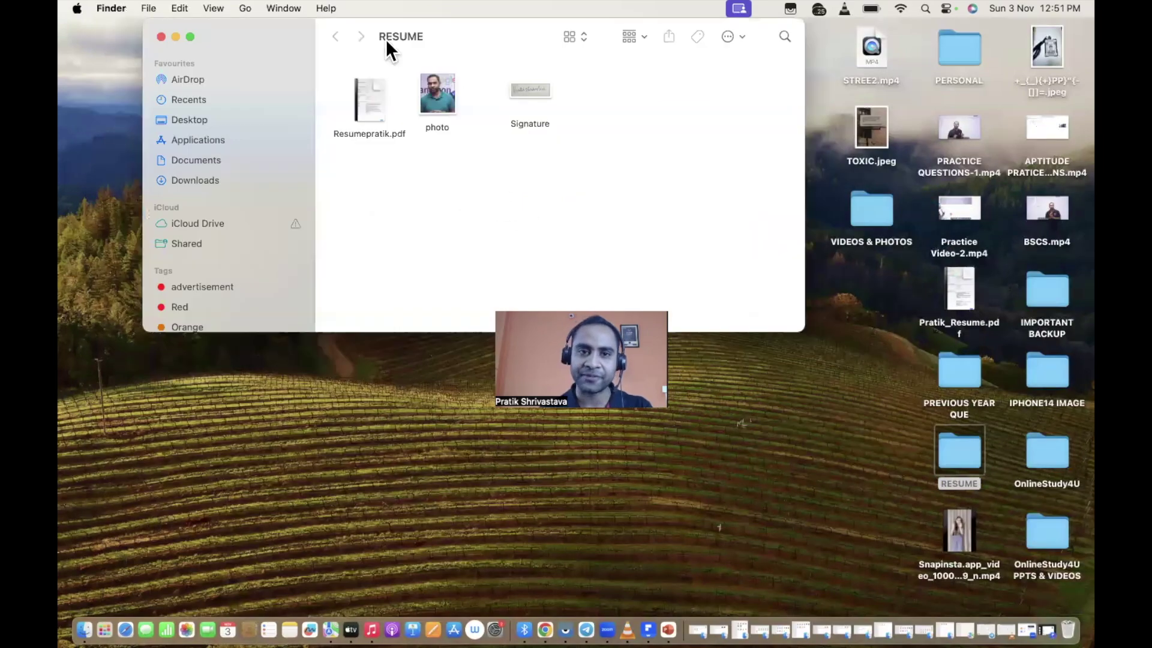
double_click(373, 98)
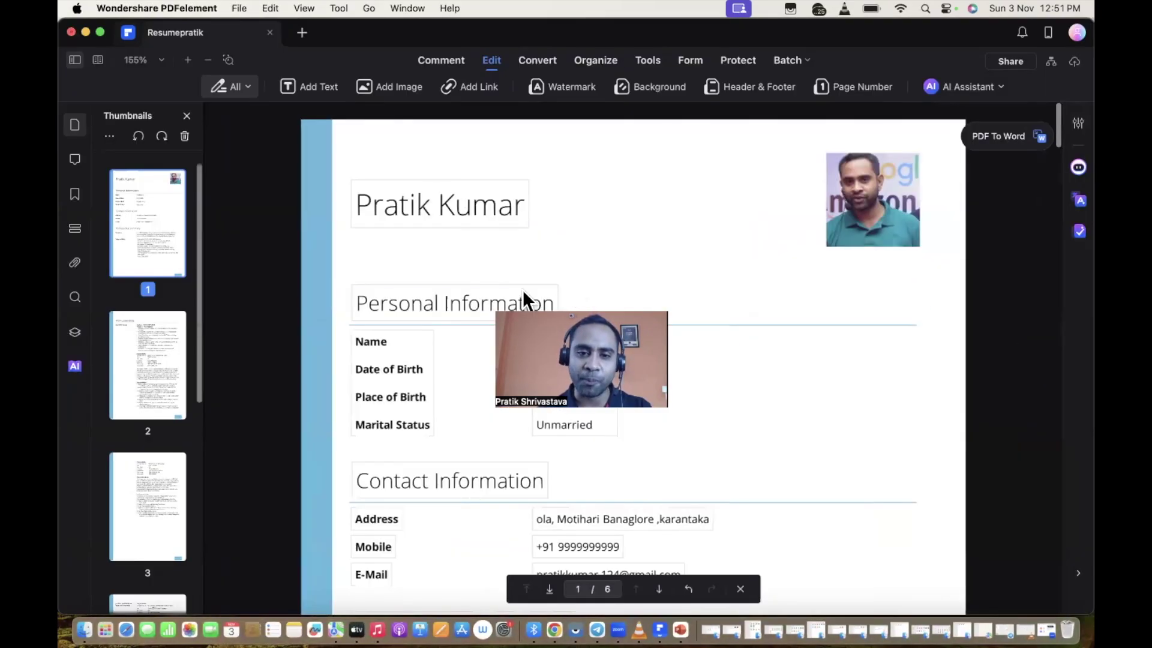
scroll(633, 375, "down", 5)
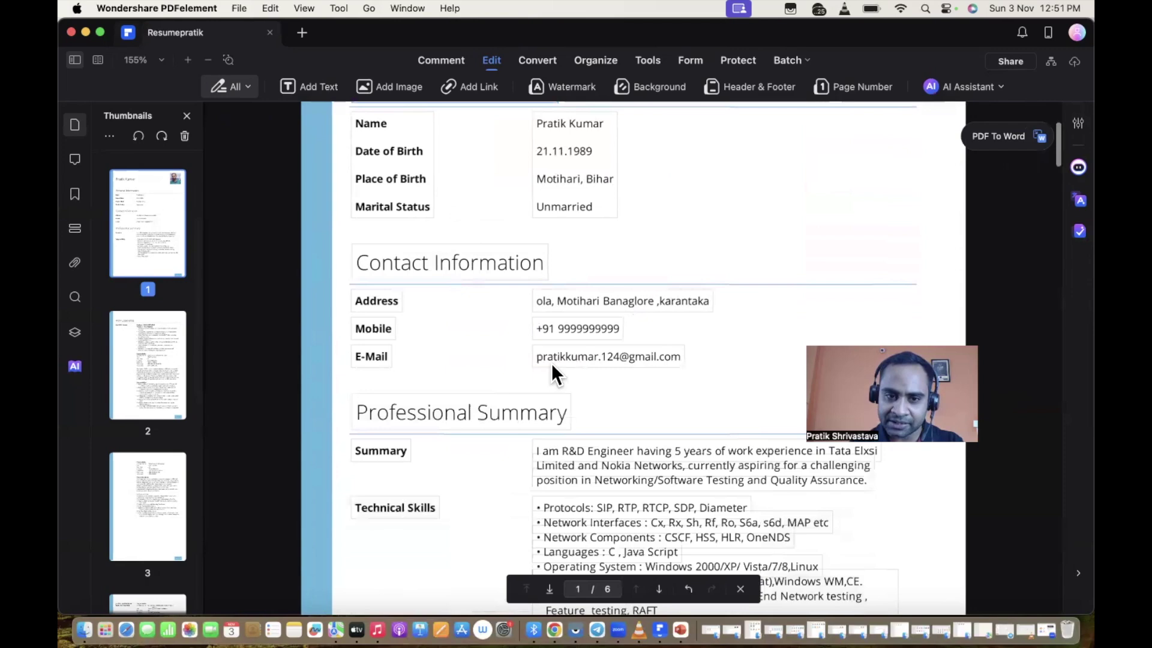
left_click(542, 333)
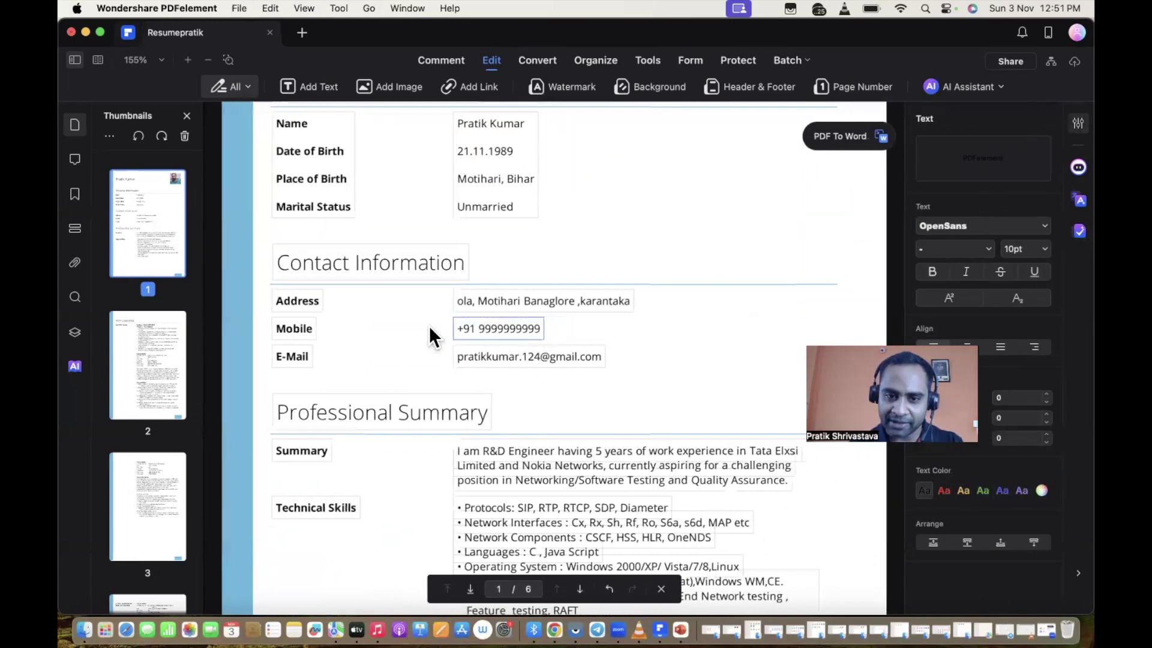
left_click(430, 326)
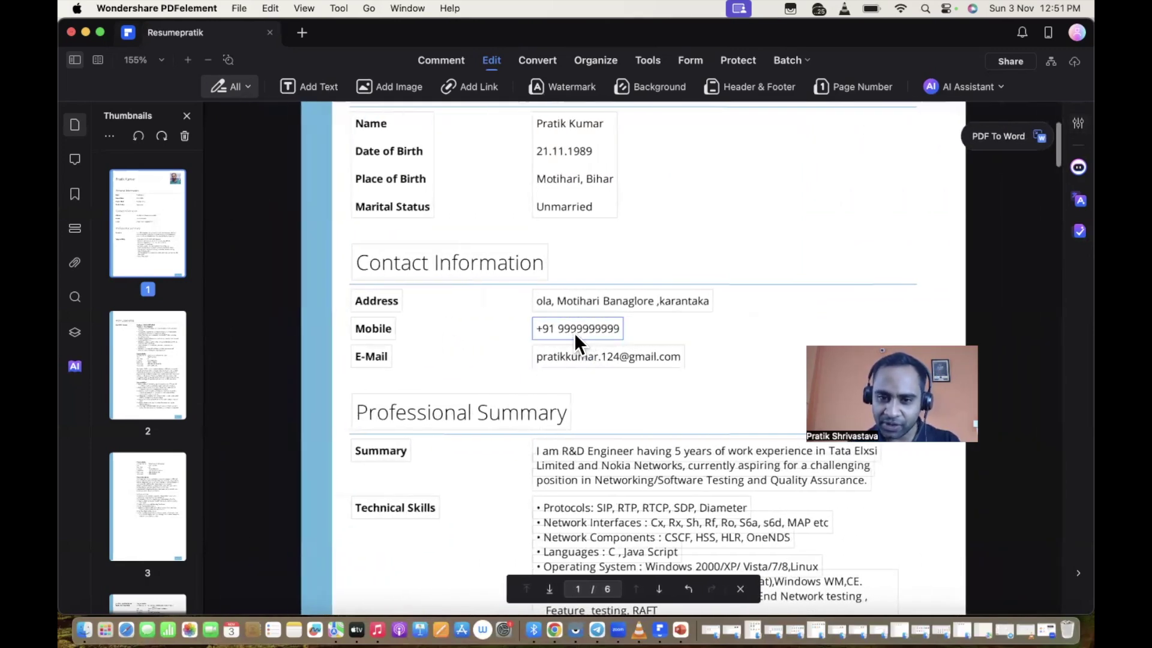
scroll(571, 326, "up", 3)
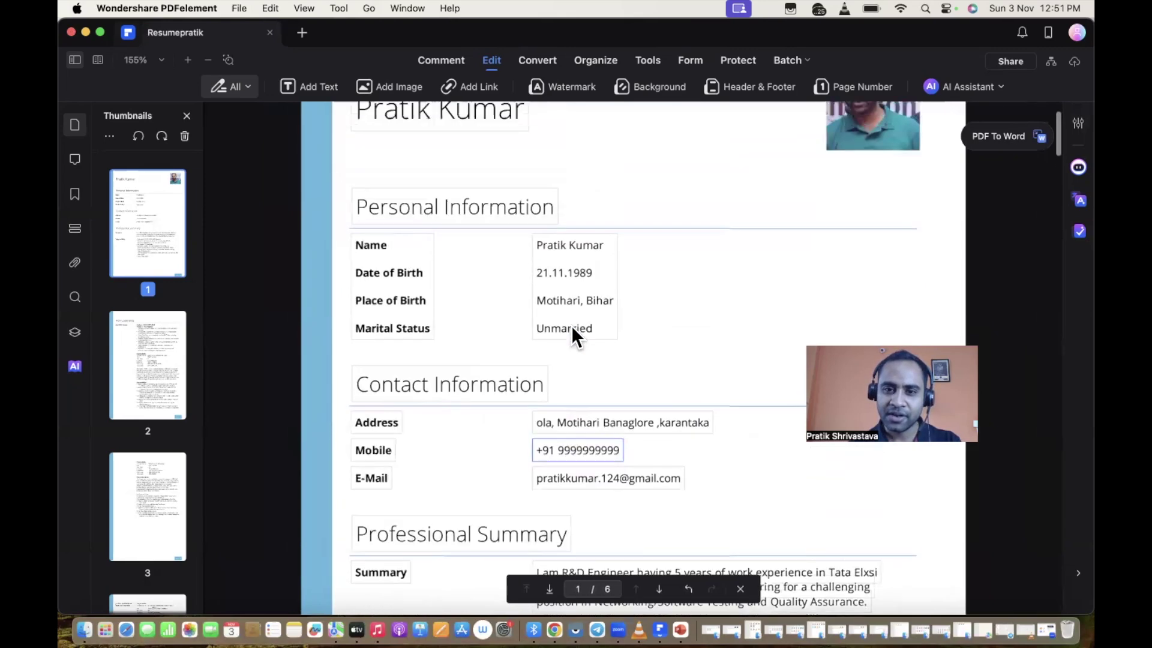
scroll(571, 326, "down", 6)
scroll(572, 326, "up", 6)
- Bring the RESUME folder window forward and open Resumepratik.pdf in Safari
key("super+Tab")
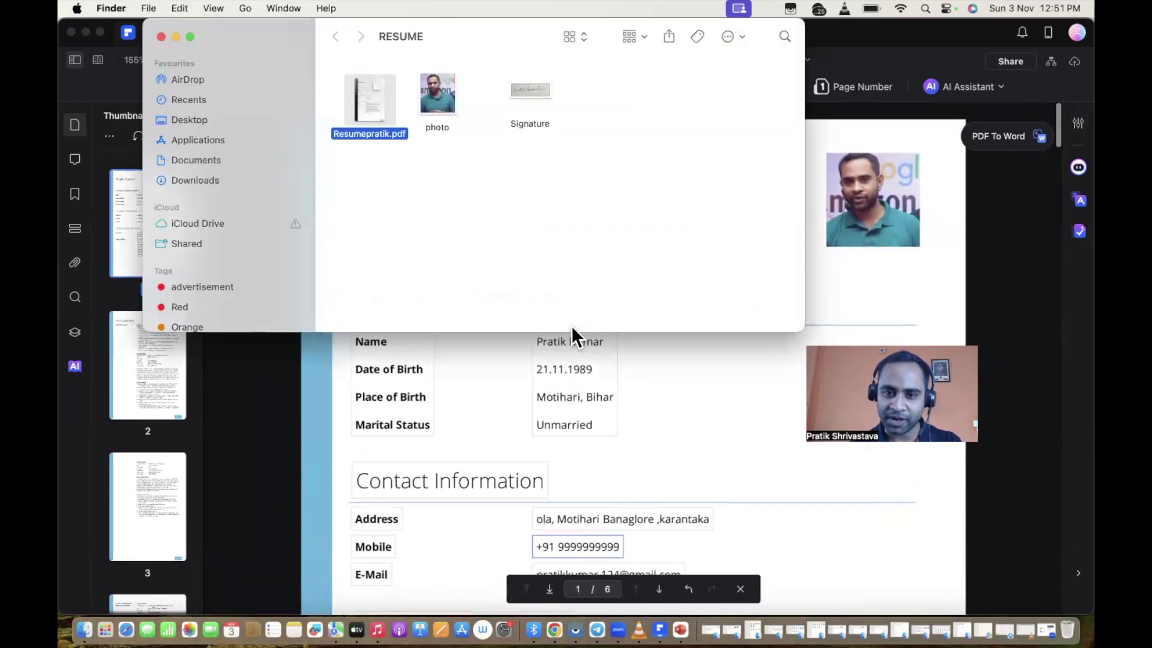
key("super+Tab")
scroll(573, 367, "down", 5)
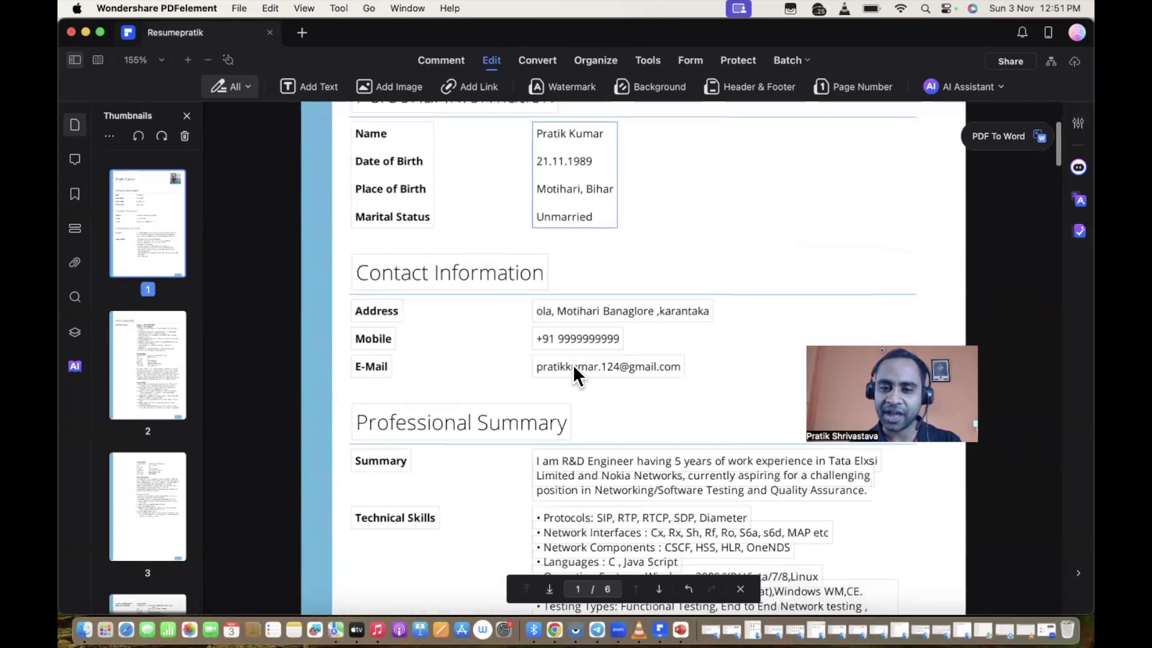
key("super+Tab")
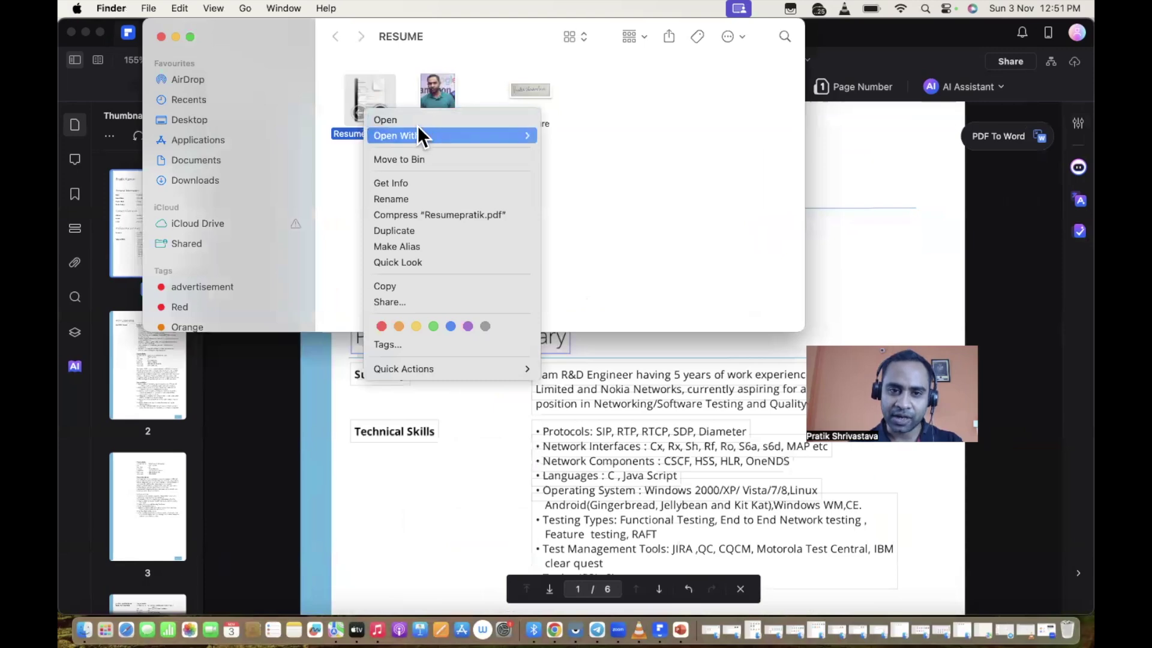
mouse_move(446, 137)
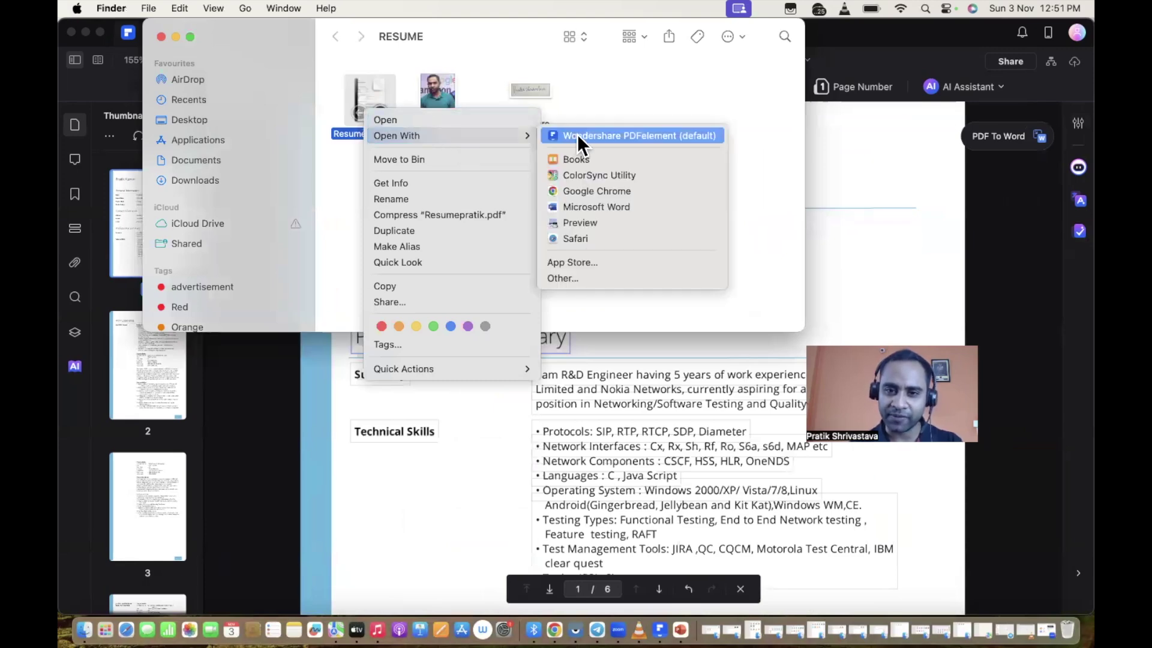
left_click(596, 238)
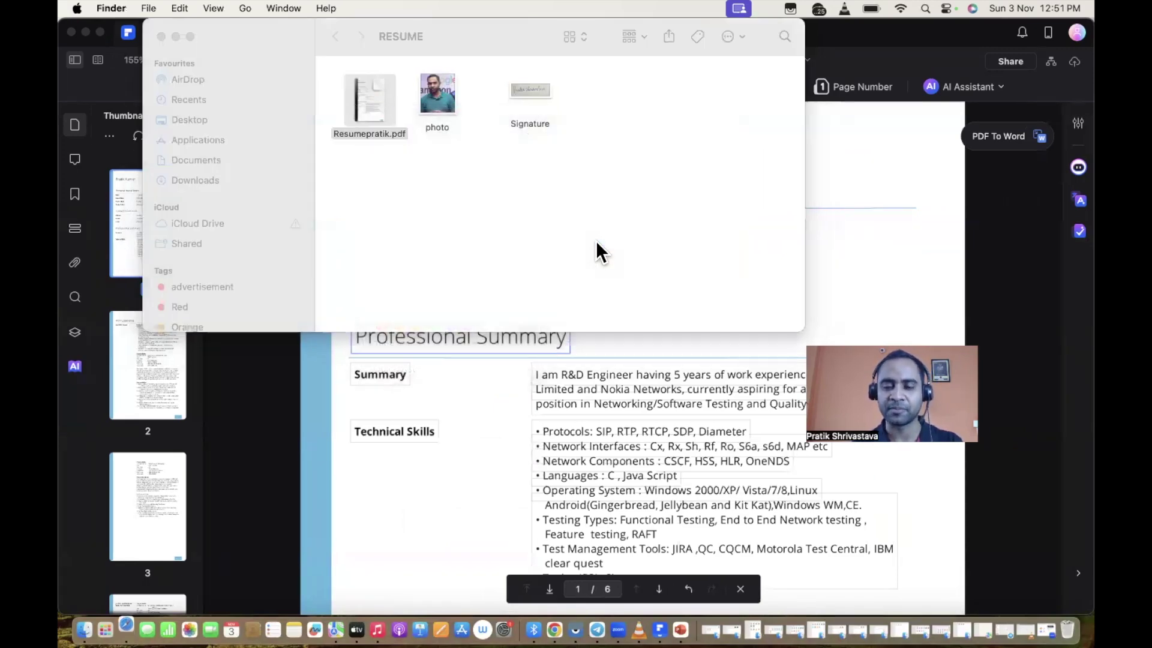
- Scroll the Safari PDF from Contact Information to Signature and back to page 1's photo
scroll(517, 366, "down", 10)
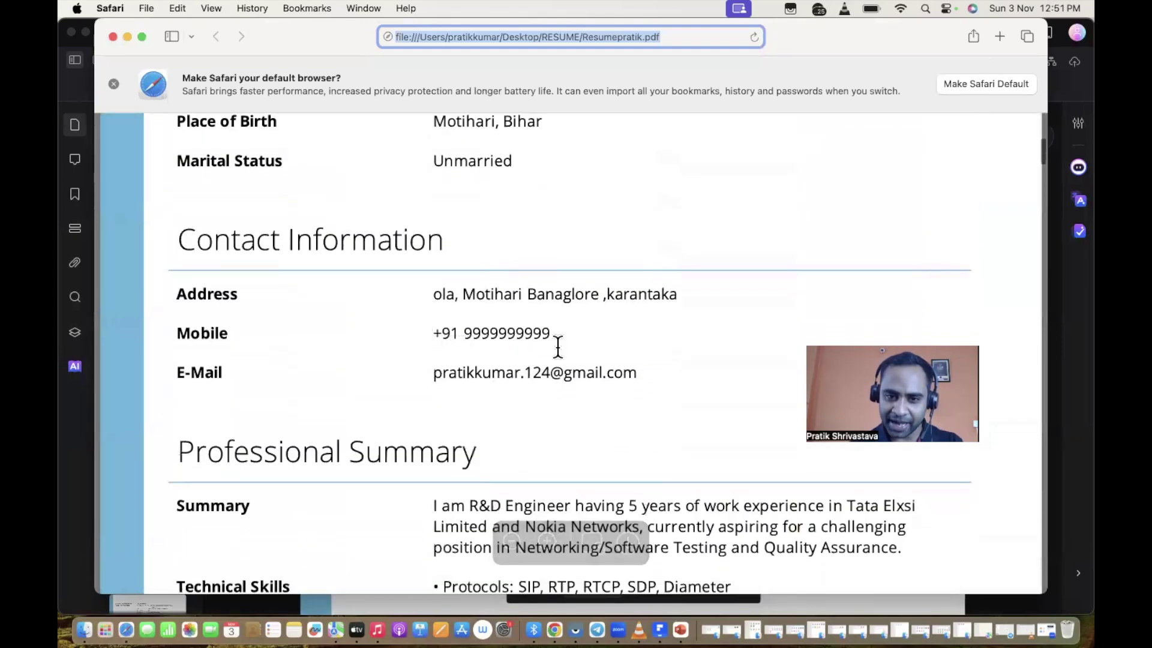
scroll(558, 342, "up", 2)
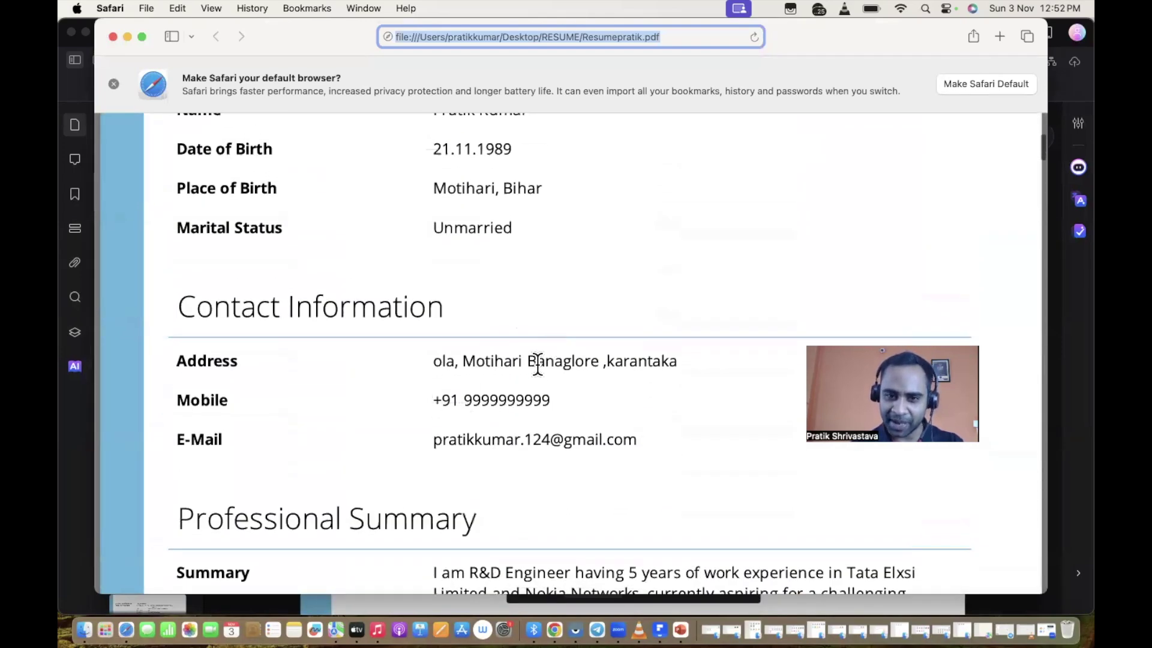
left_click_drag(538, 366, 559, 365)
scroll(586, 368, "up", 2)
scroll(586, 369, "down", 8)
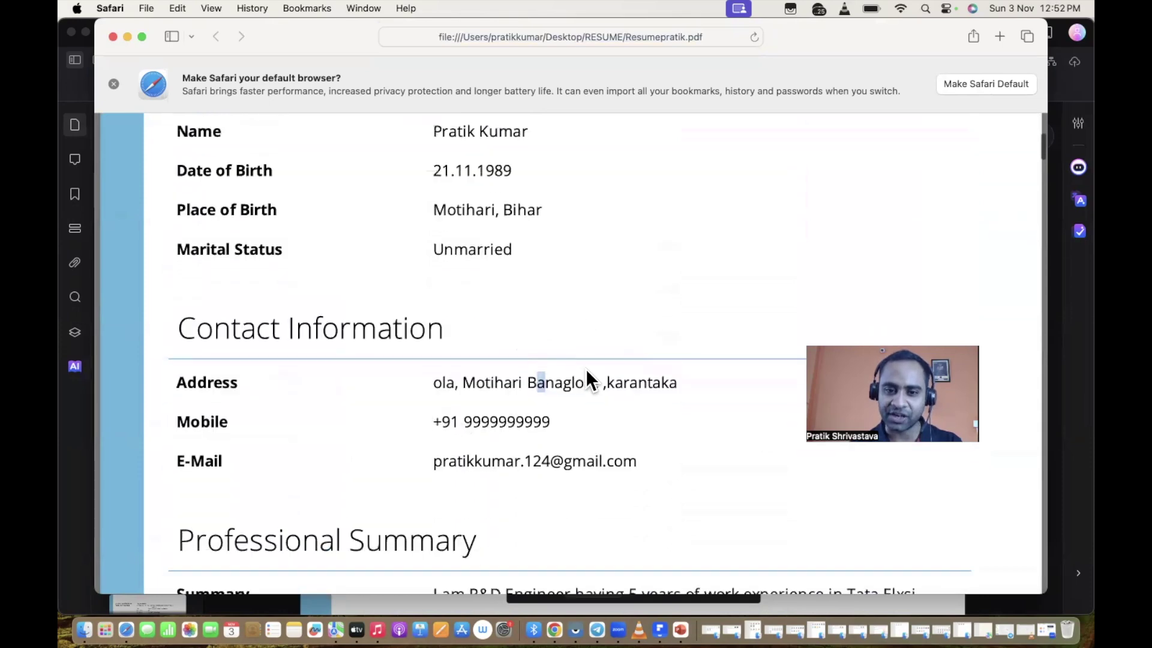
scroll(564, 451, "down", 20)
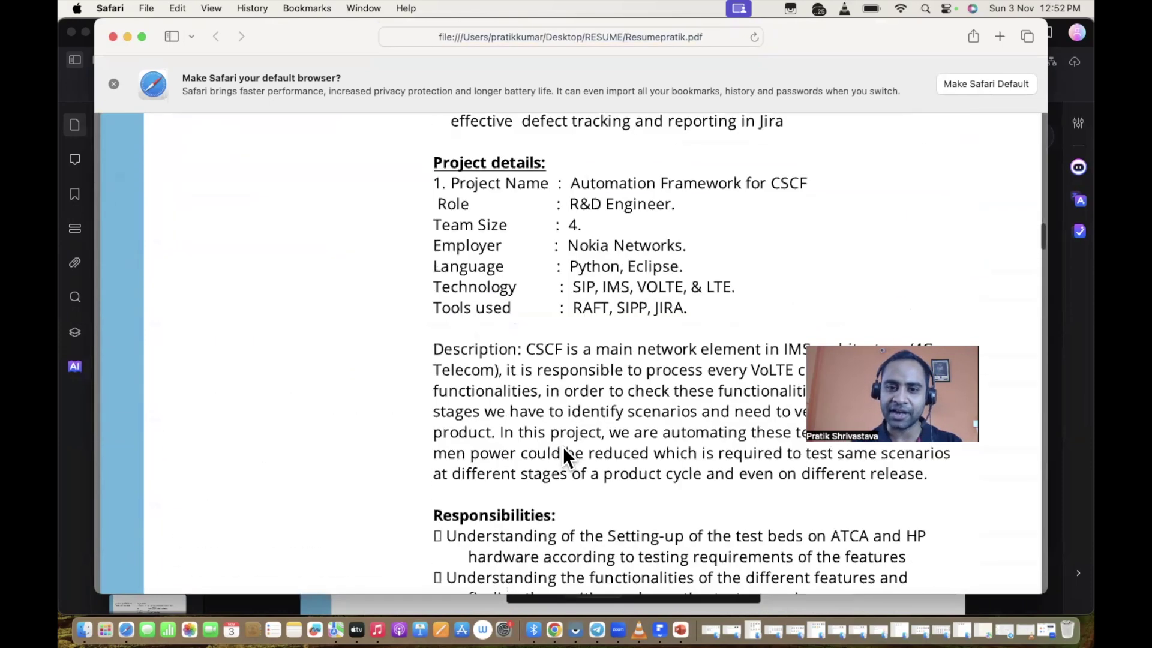
scroll(563, 446, "down", 20)
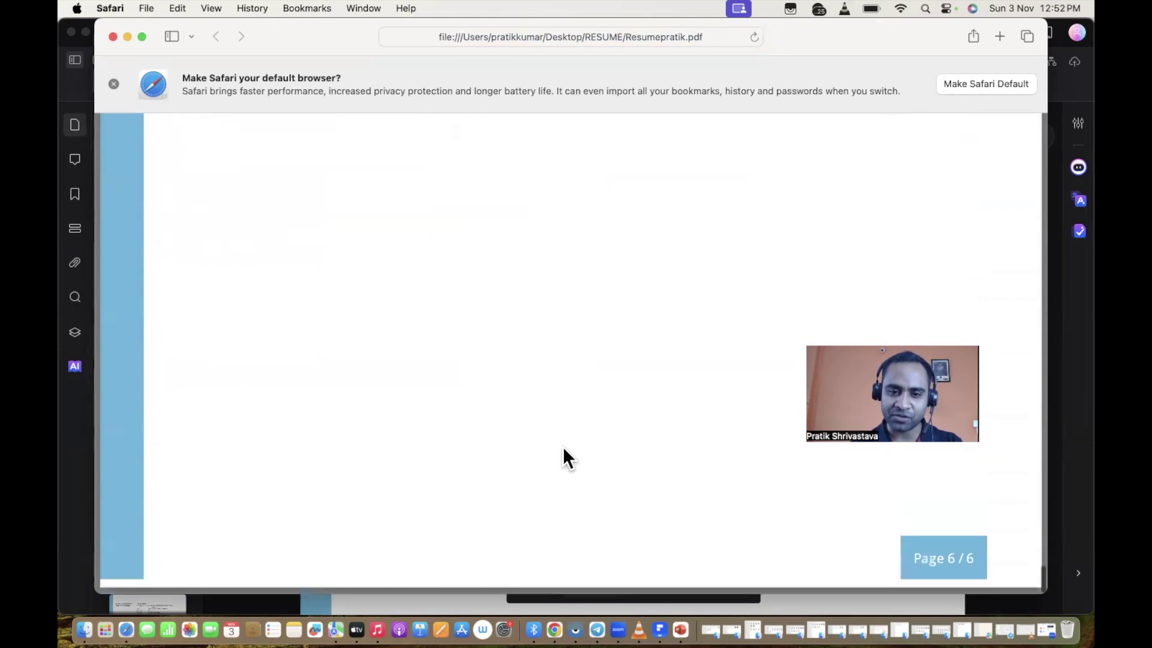
scroll(563, 447, "up", 5)
scroll(562, 446, "down", 2)
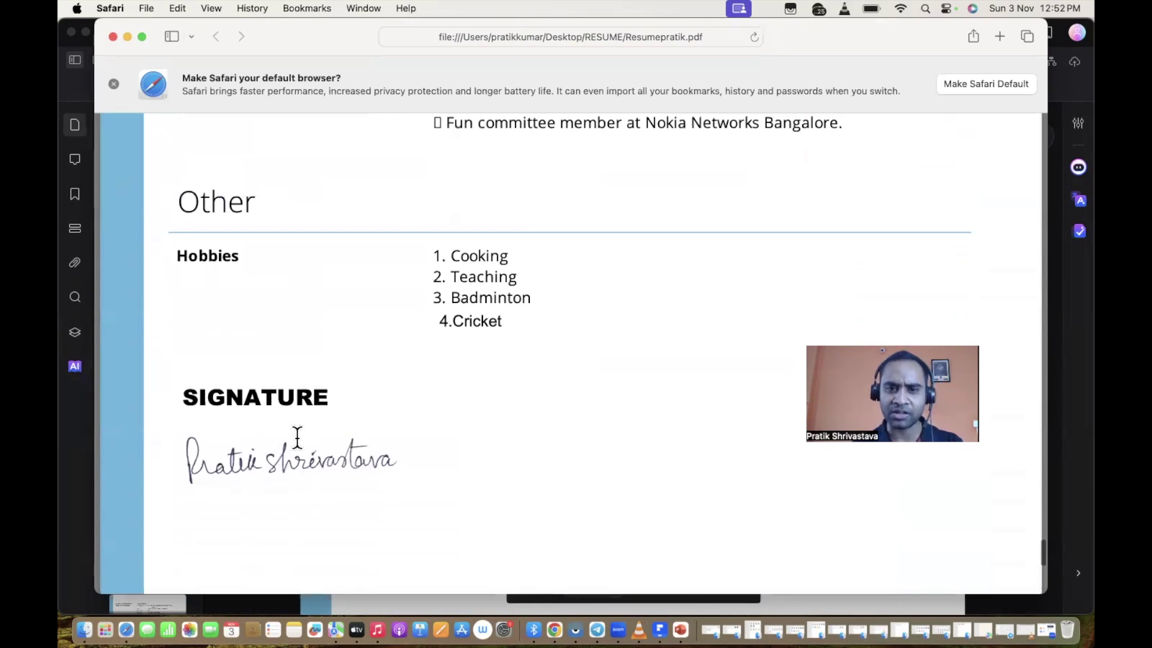
scroll(298, 438, "up", 20)
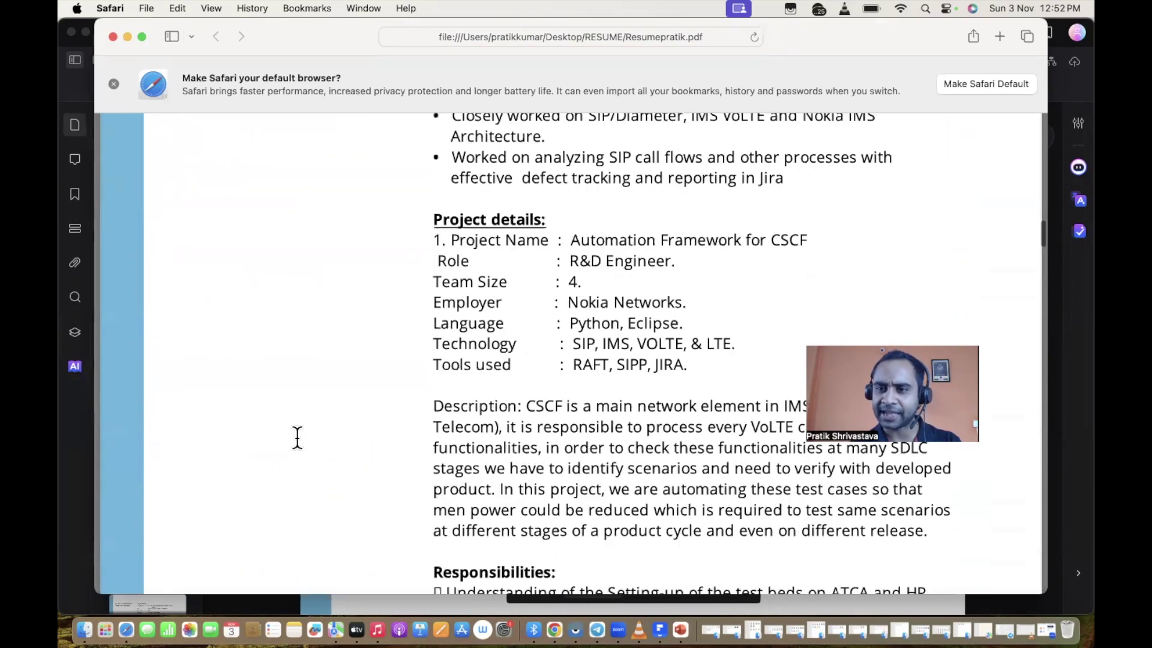
scroll(298, 438, "up", 20)
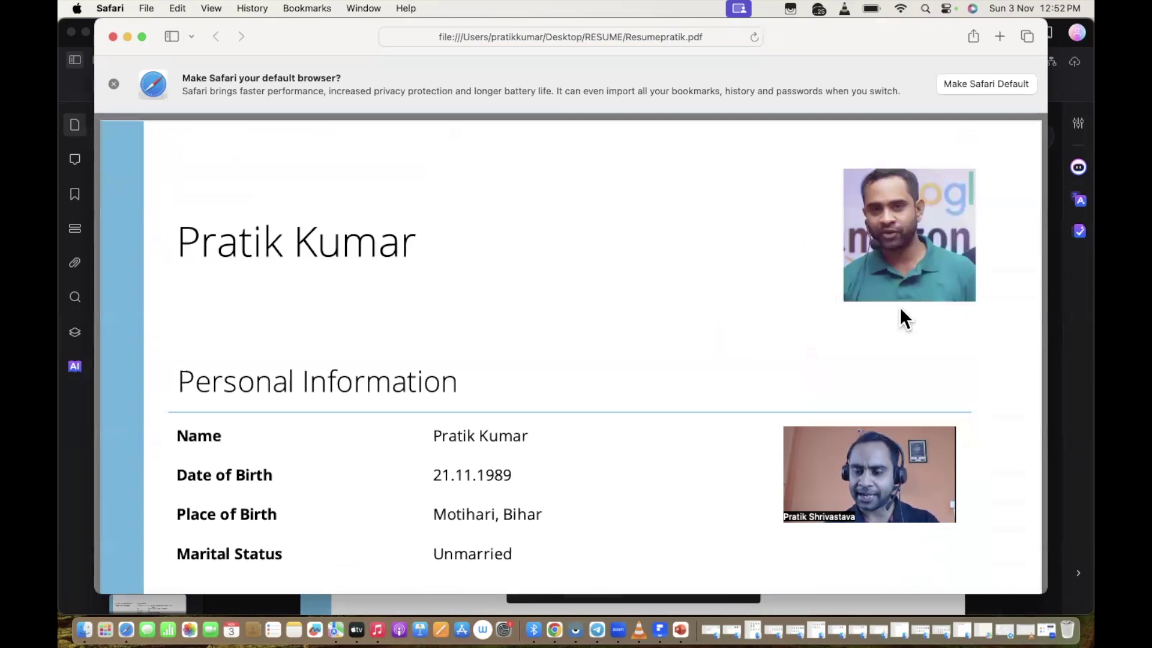
key("super+Tab")
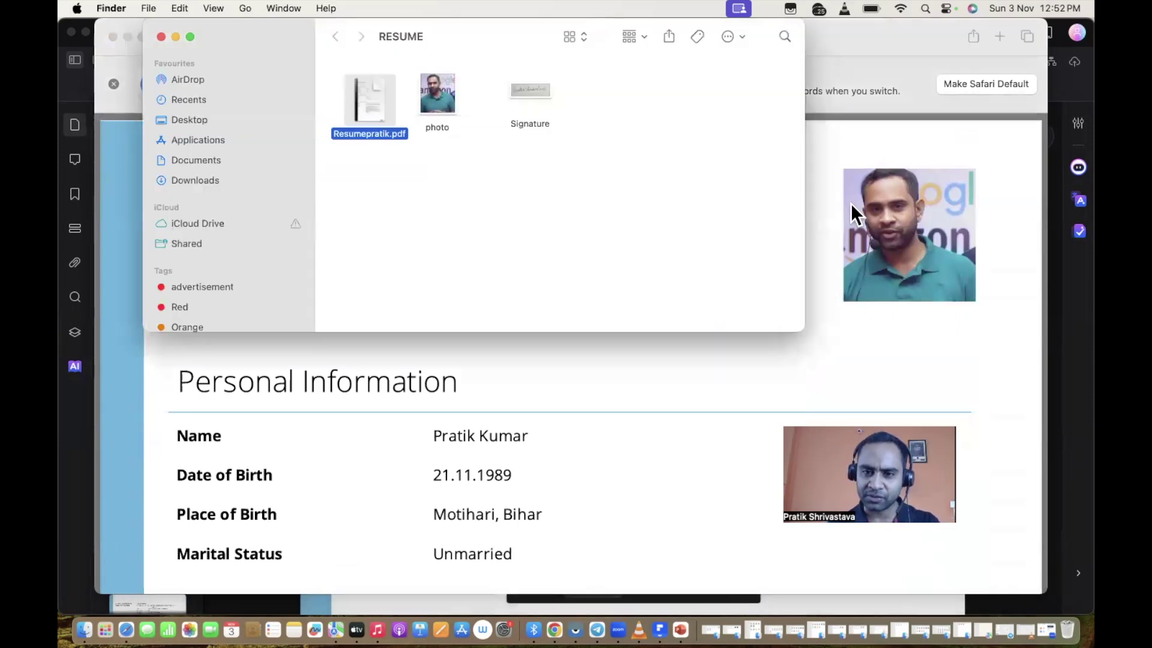
key("super+Tab")
key("super+Tab")
key("super+Tab")
key("super+Tab")
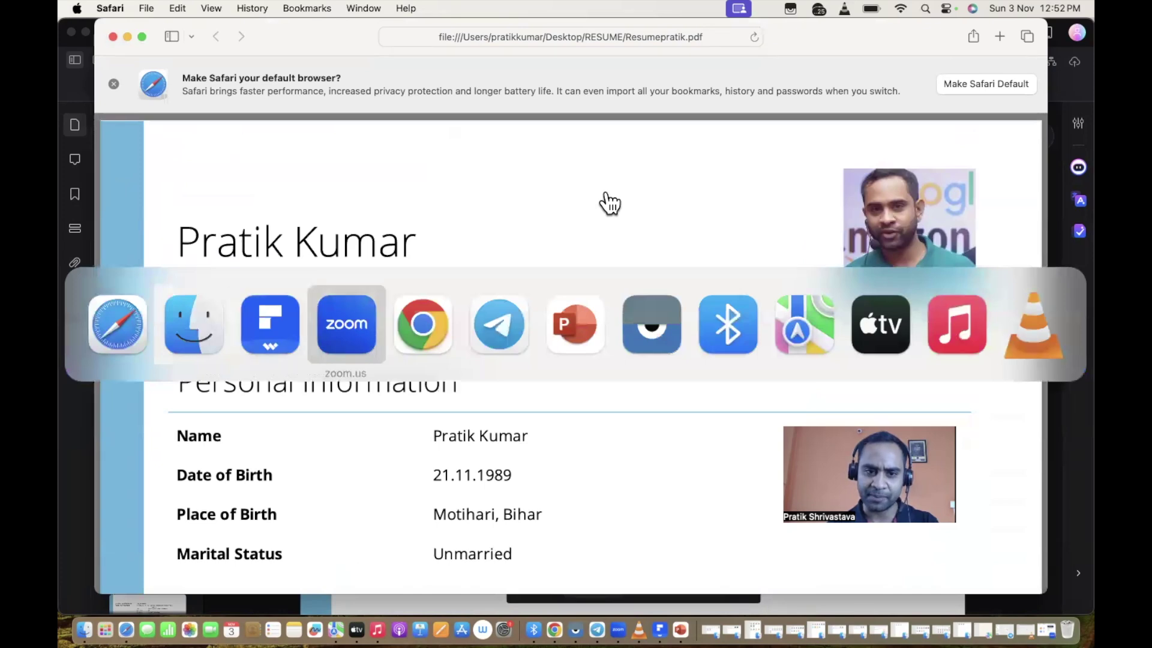
- Switch back to PDFelement and scroll to the top of page 1 of Resumepratik
left_click(287, 327)
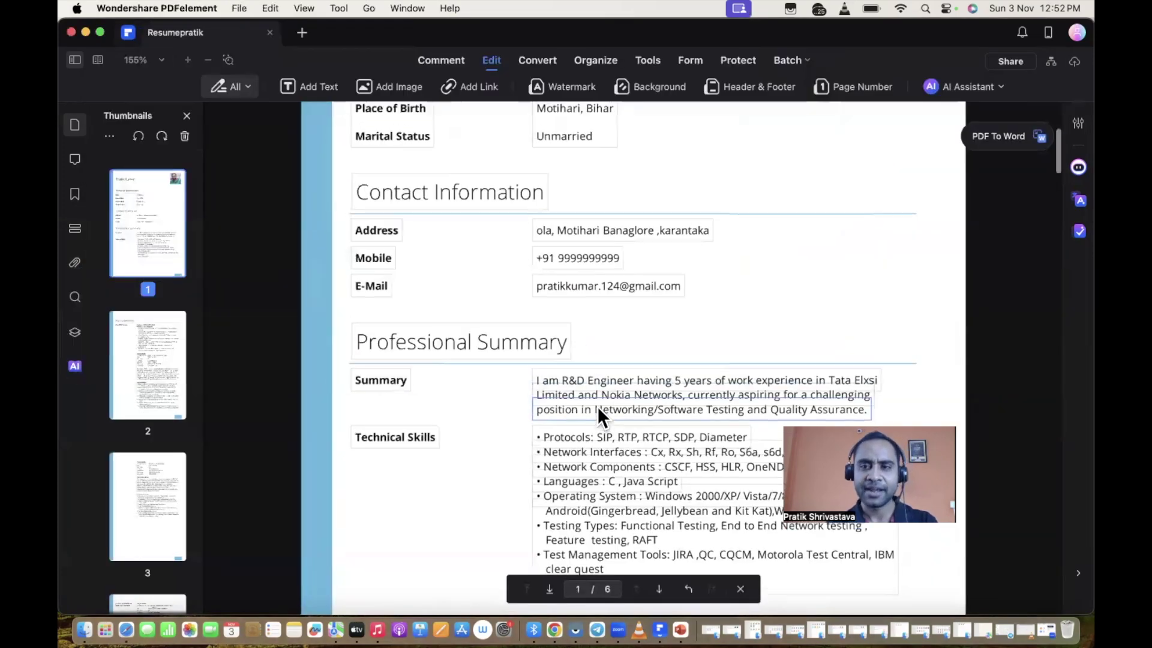
scroll(596, 406, "up", 5)
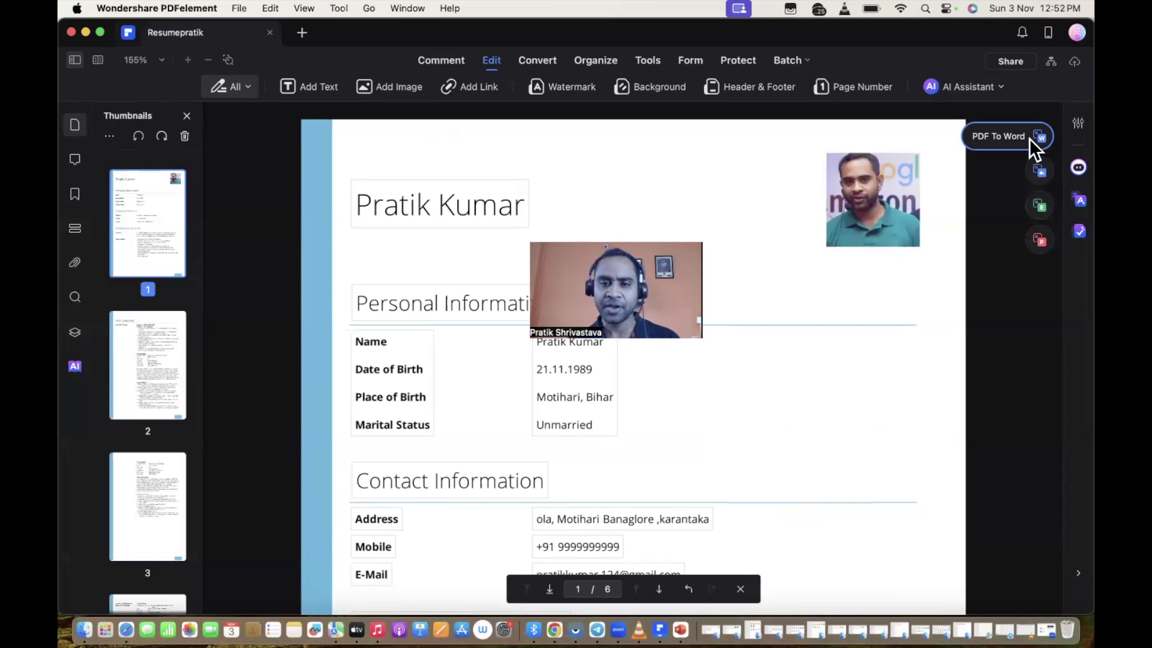
mouse_move(1046, 139)
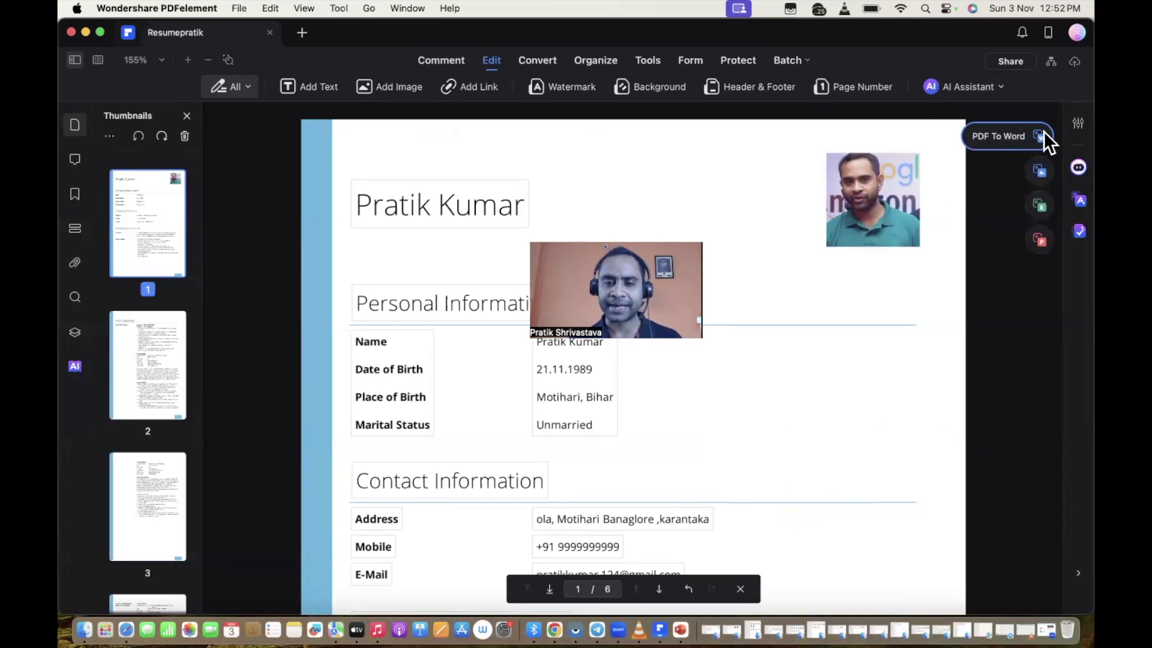